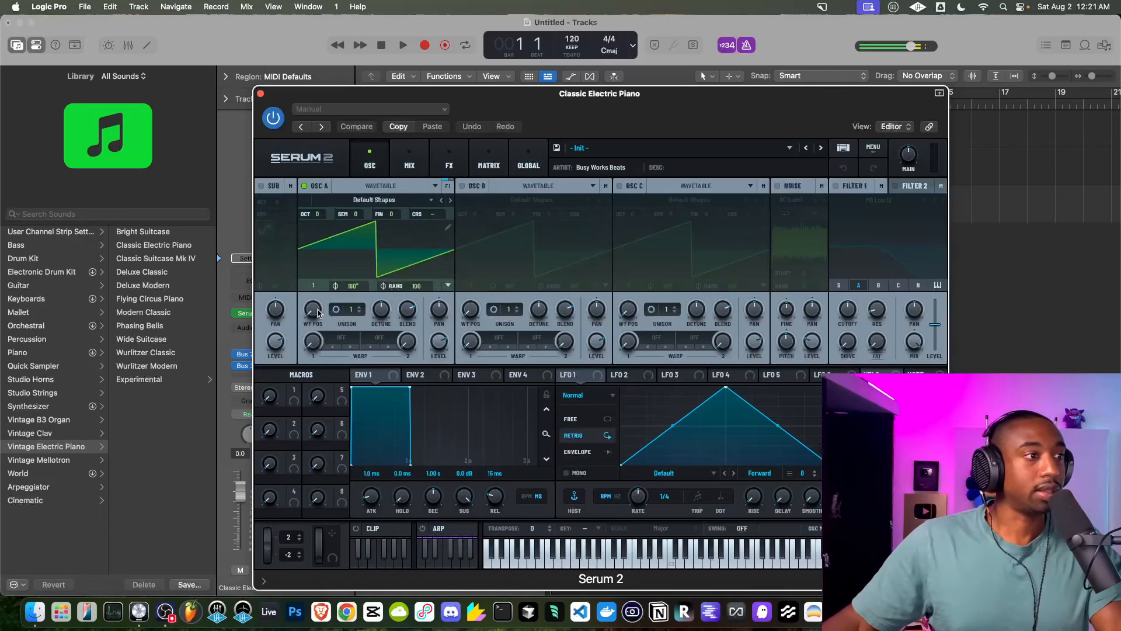
Set oscillator A's wavetable position to 2 so it plays a sine wave
left_click_drag(315, 311, 315, 286)
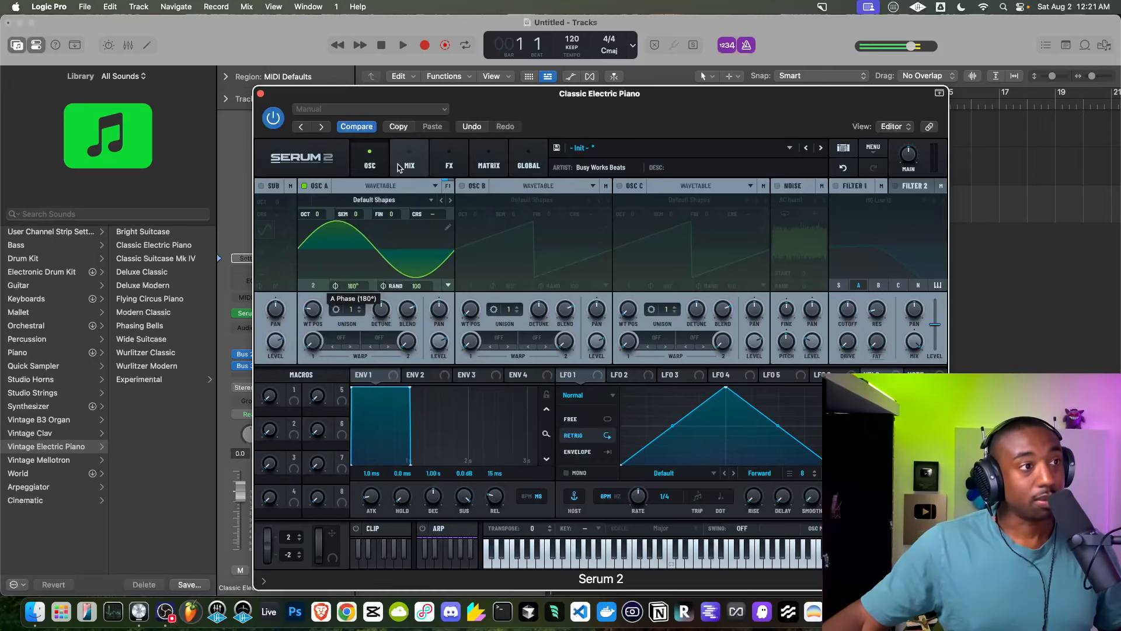
left_click_drag(449, 105, 565, 225)
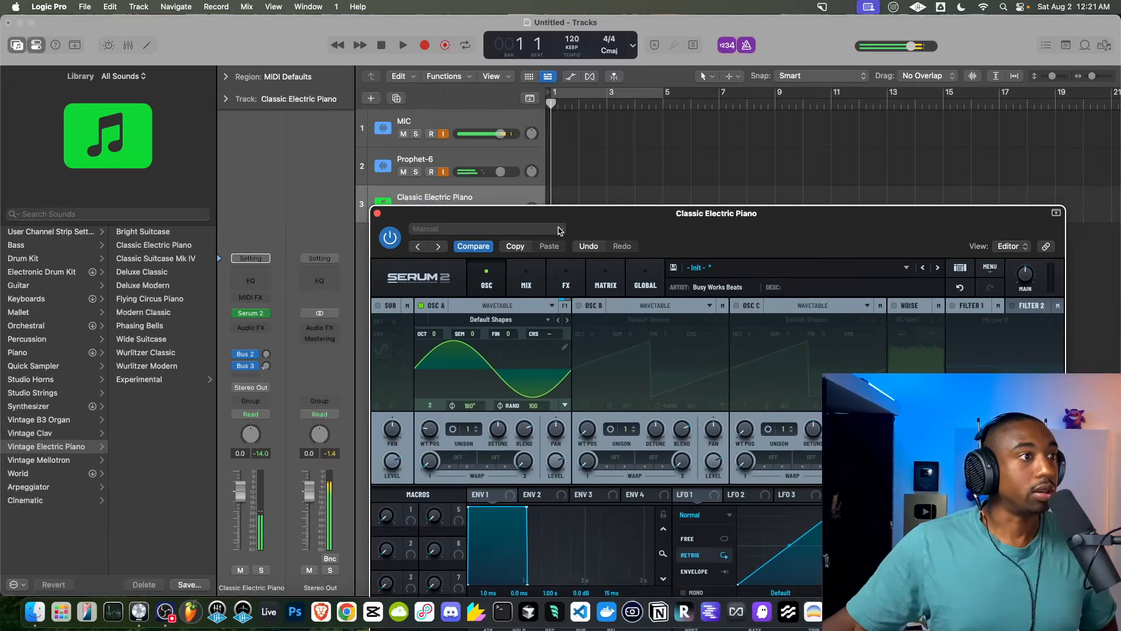
left_click_drag(482, 227, 430, 131)
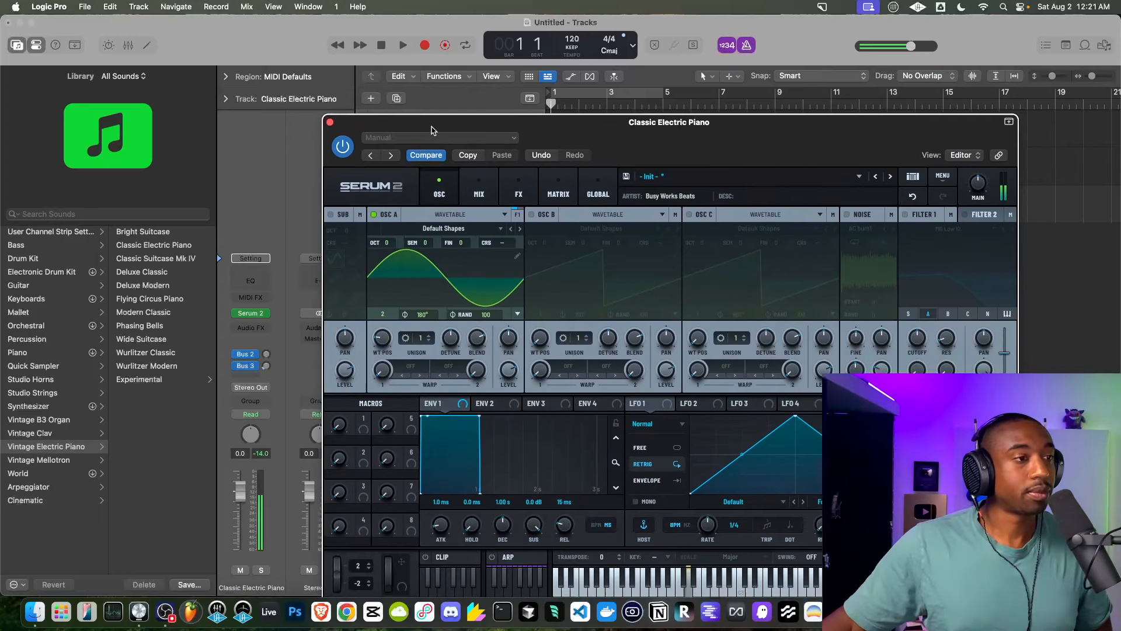
left_click_drag(566, 124, 502, 99)
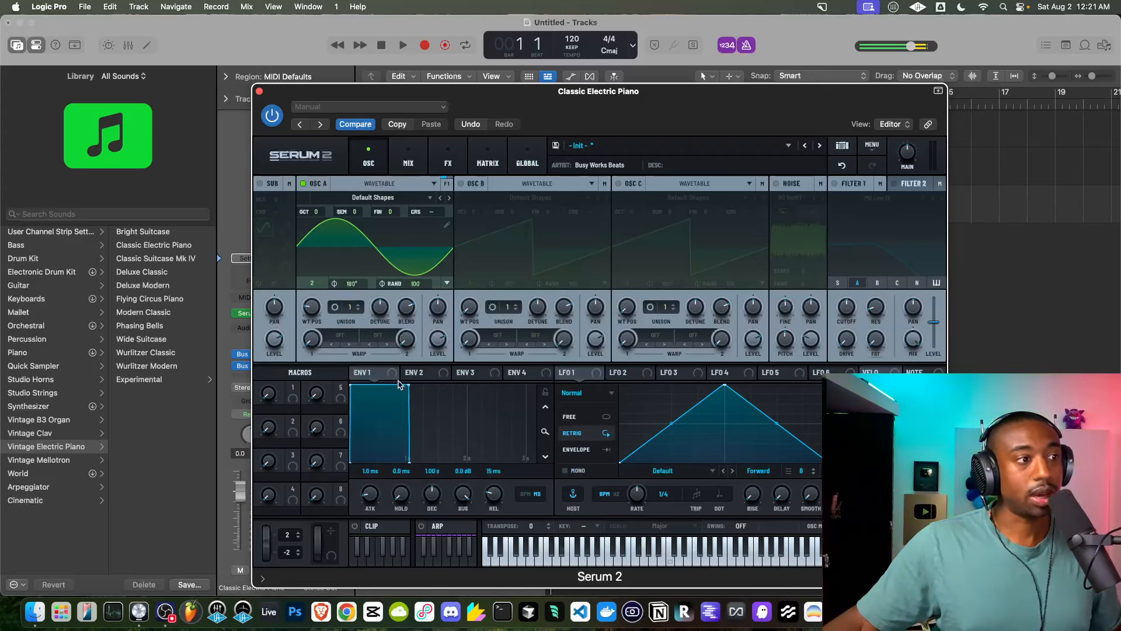
Lower Envelope 1's sustain fully to −∞ dB
left_click_drag(465, 497, 373, 560)
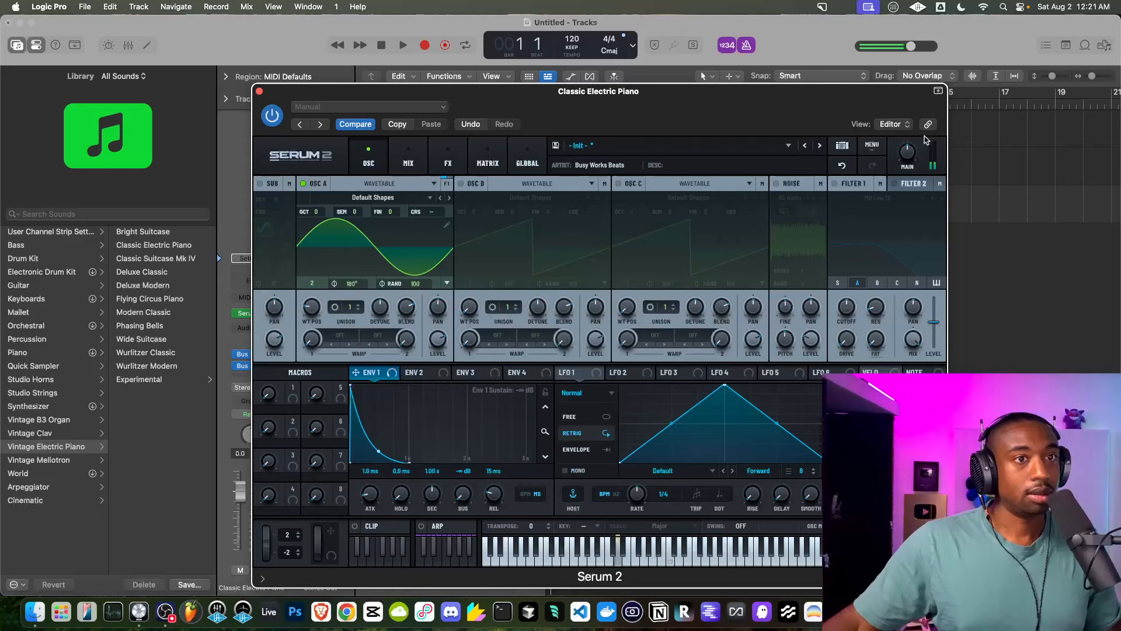
left_click_drag(907, 153, 906, 148)
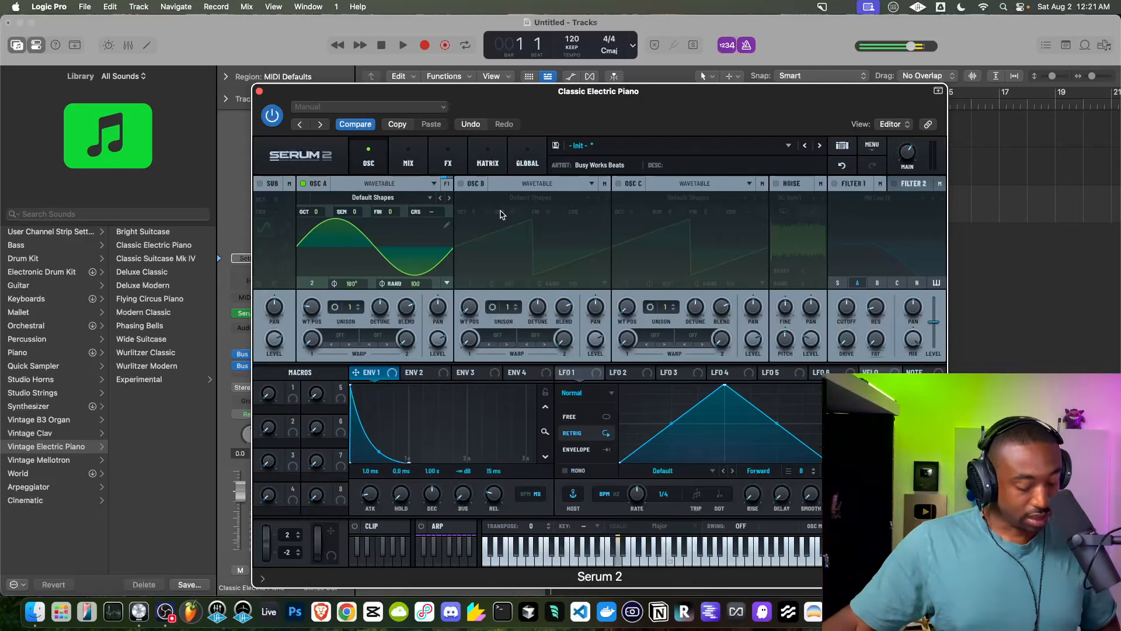
mouse_move(326, 217)
left_mouse_down()
mouse_move(319, 230)
mouse_move(321, 215)
left_mouse_up()
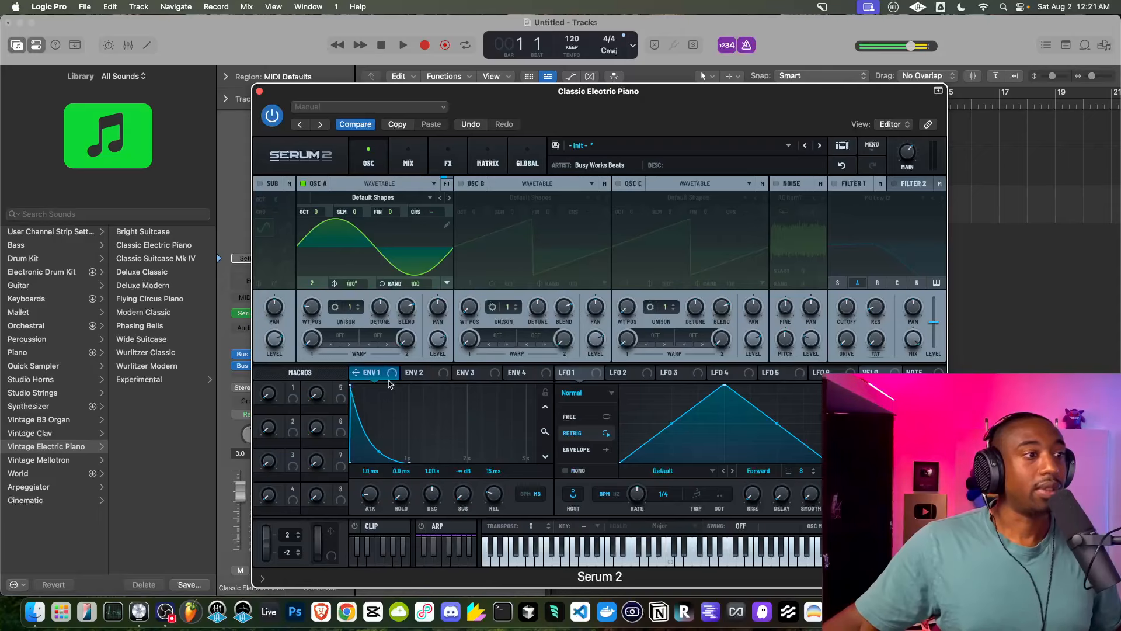
Lower Envelope 2's sustain to its minimum and route the envelope to oscillator A's coarse pitch
left_click(429, 375)
left_click_drag(476, 489, 386, 586)
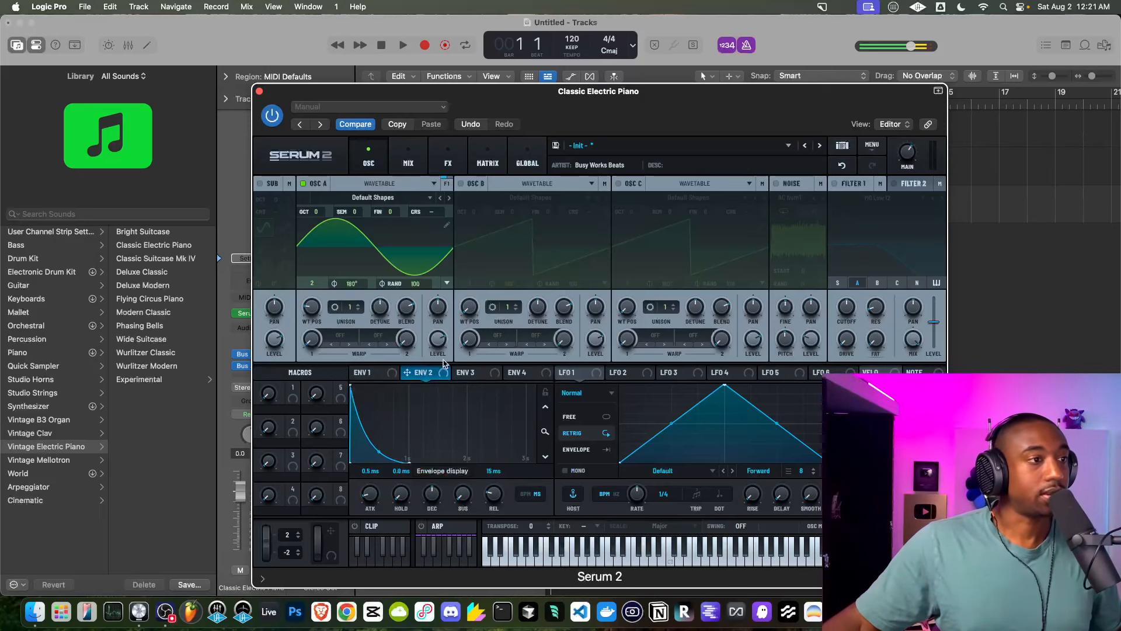
left_click_drag(906, 155, 903, 146)
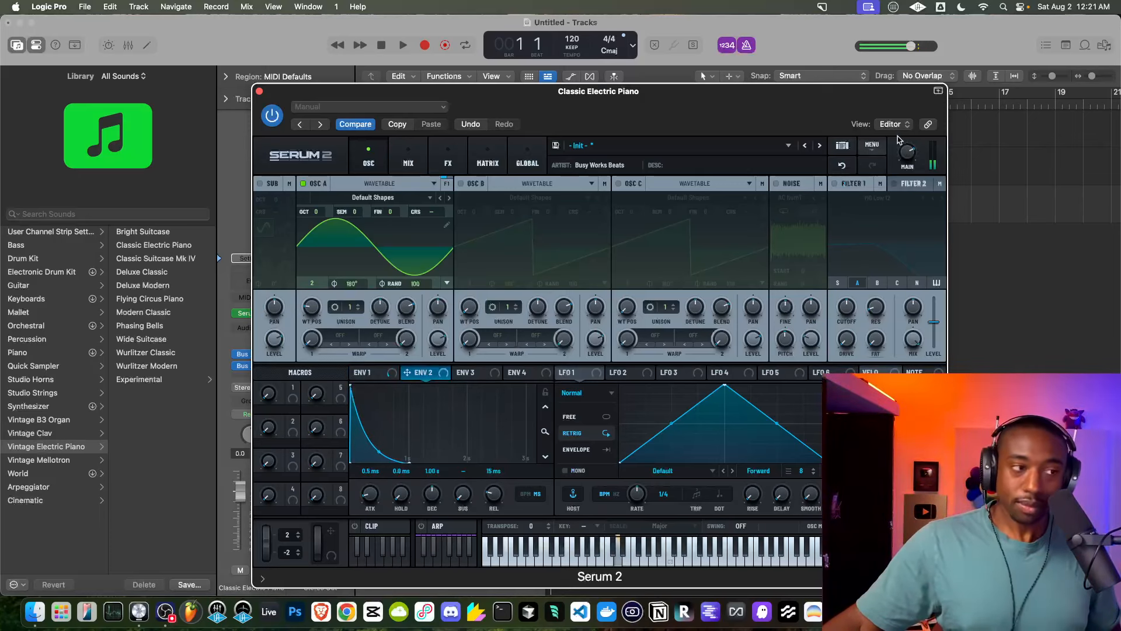
left_click_drag(409, 372, 430, 212)
mouse_move(424, 215)
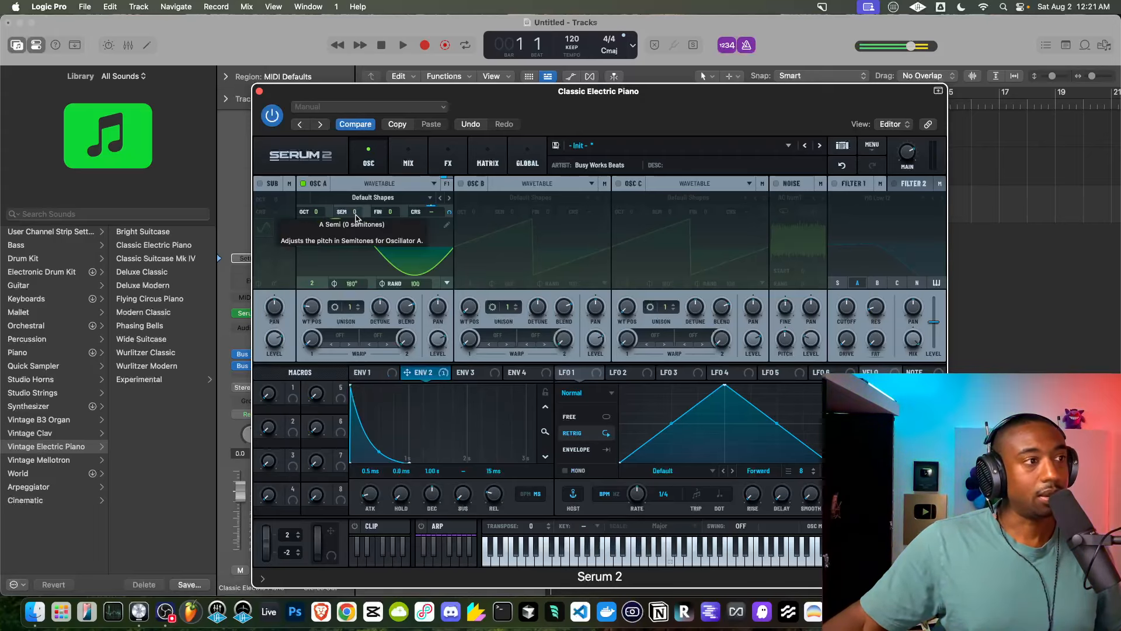
mouse_move(328, 222)
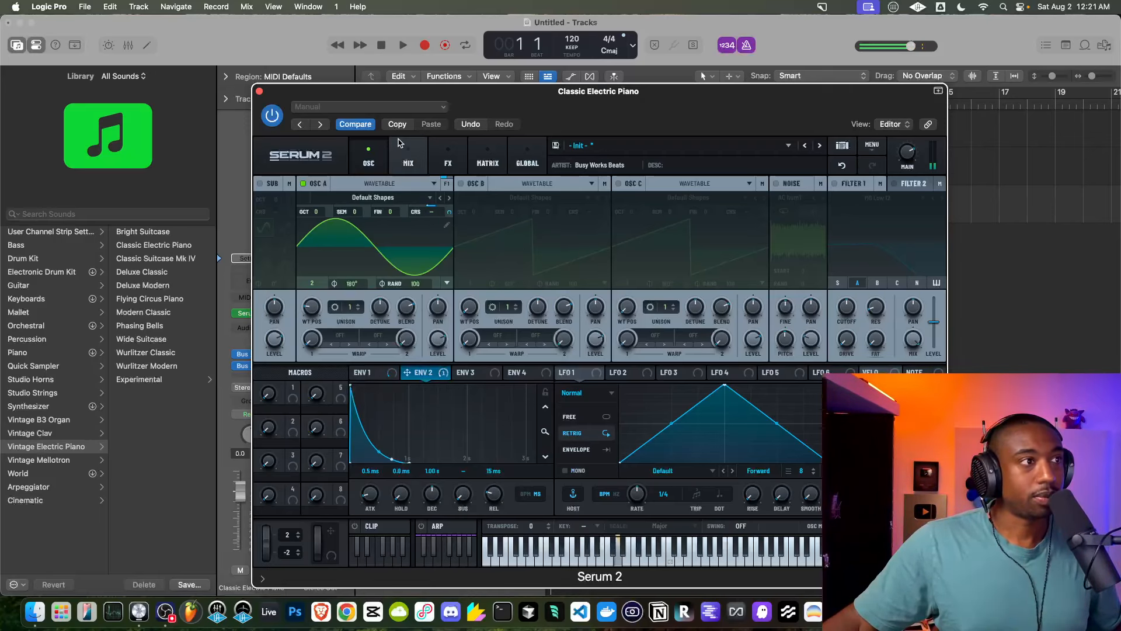
Turn the Classic Electric Piano track's Bus 3 send down to −∞
left_click_drag(382, 97, 513, 130)
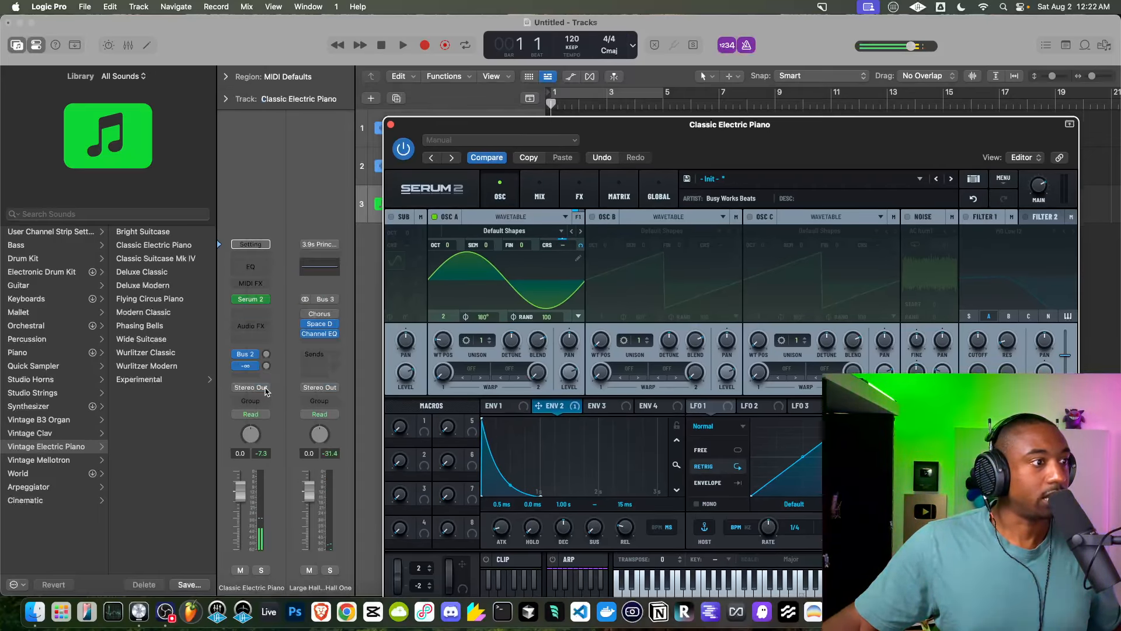
left_click_drag(621, 141, 415, 115)
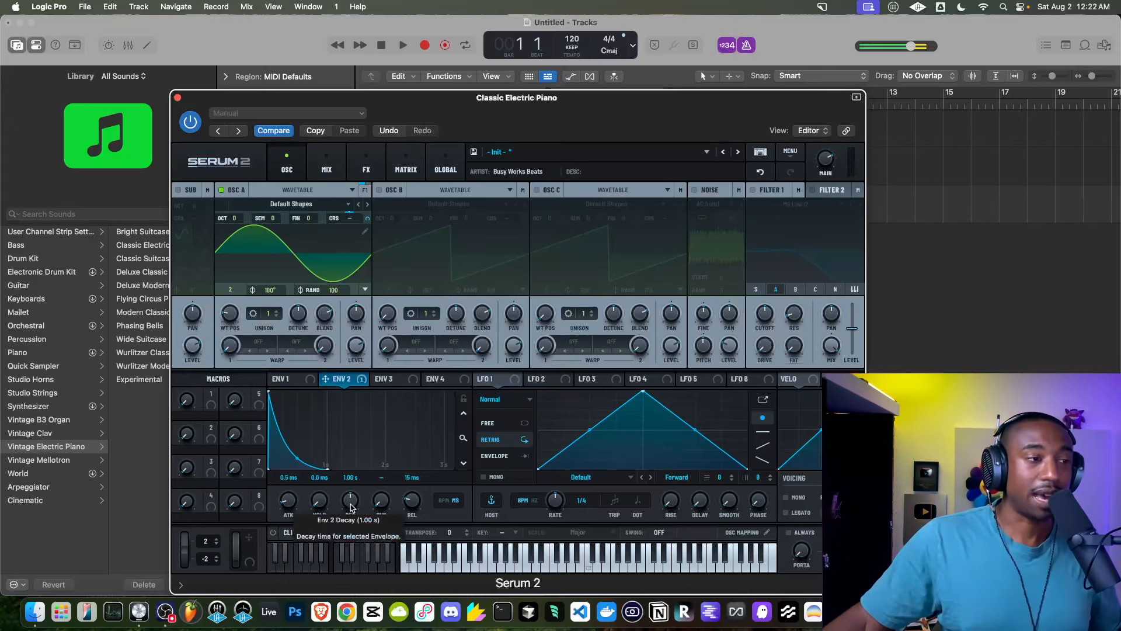
Shorten Envelope 2's decay to 160 ms and set oscillator A's octave to -1
left_click_drag(350, 503, 347, 518)
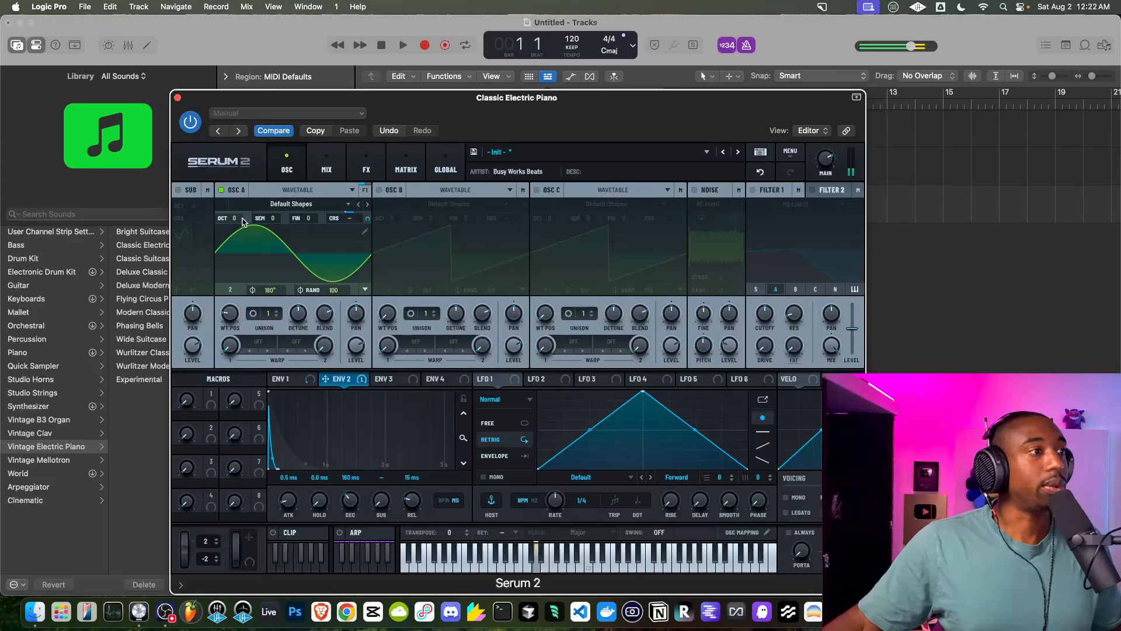
left_click_drag(239, 217, 236, 228)
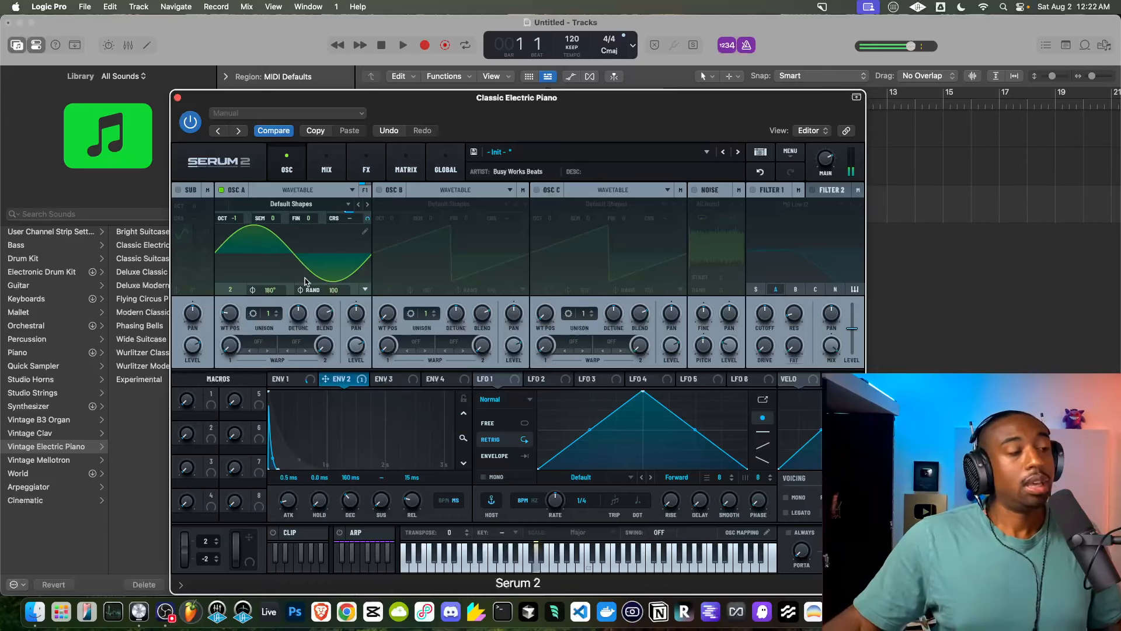
Set oscillator A's first warp mode to Soft Clip distortion and raise its amount
left_click(259, 344)
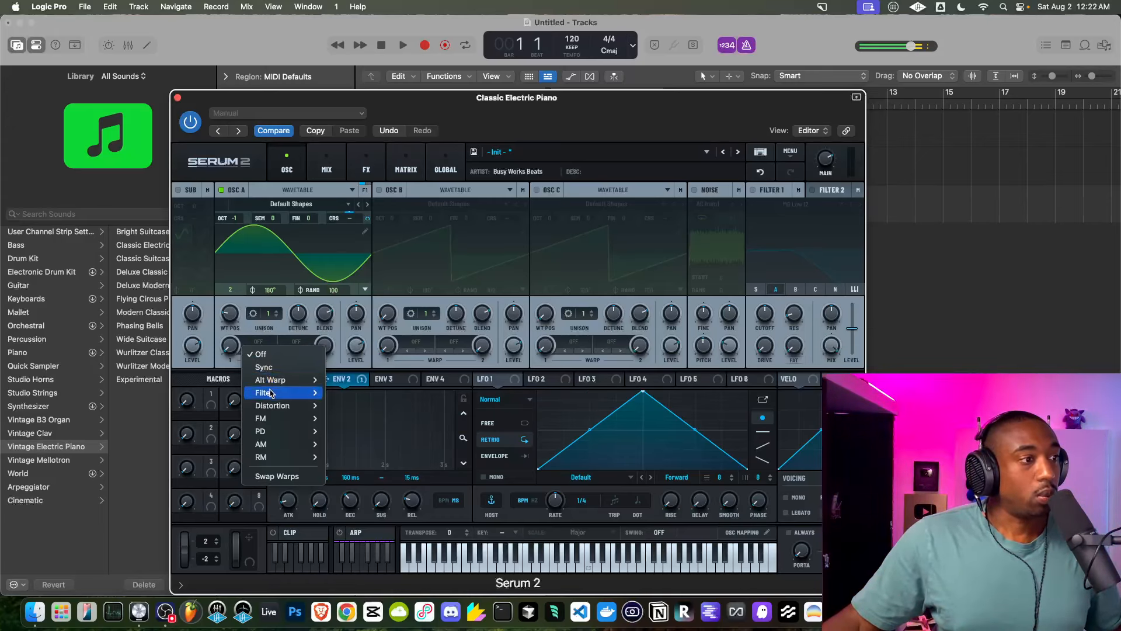
mouse_move(275, 405)
left_click(346, 419)
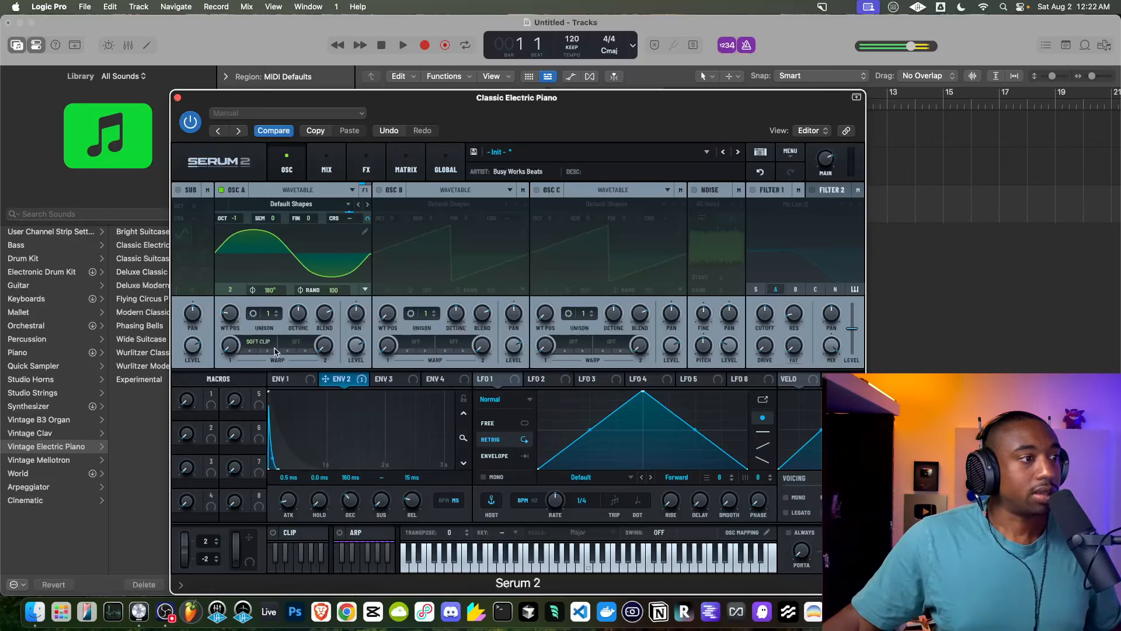
left_click_drag(232, 349, 228, 274)
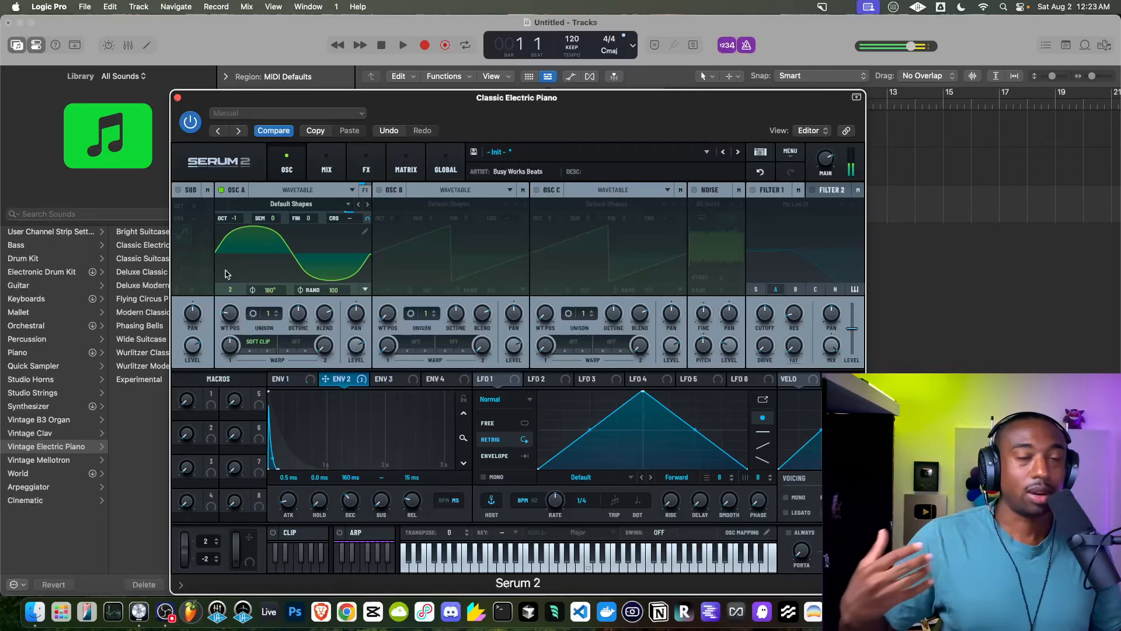
Add second and third harmonics to oscillator A's sine frame in the wavetable editor, with bin 3 at about 17%
left_click(365, 231)
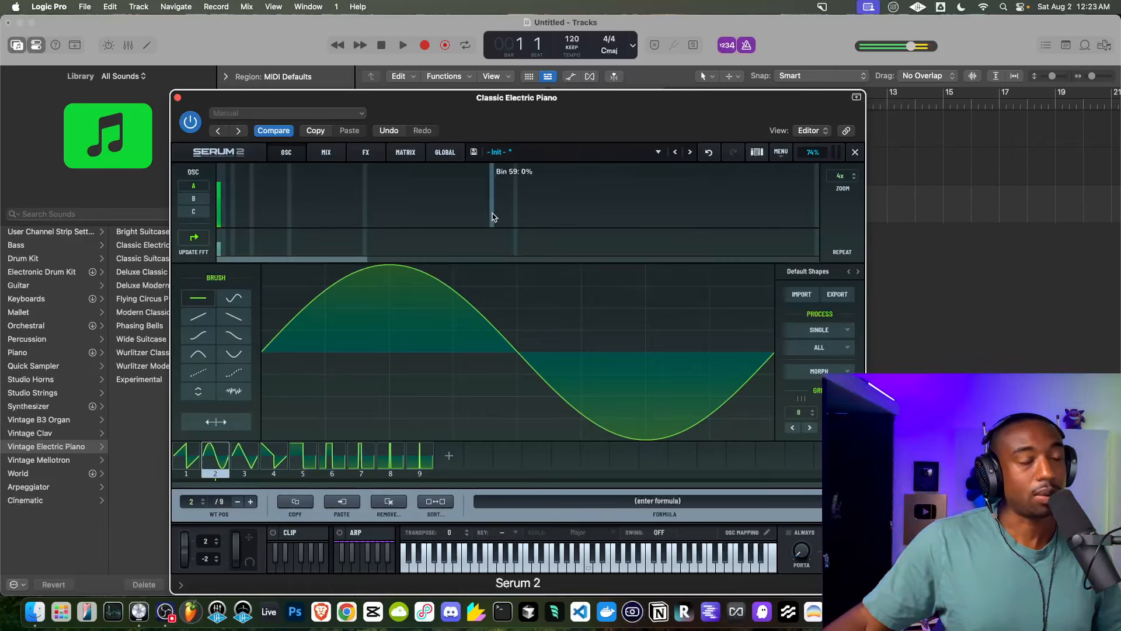
left_click(223, 198)
left_click(228, 209)
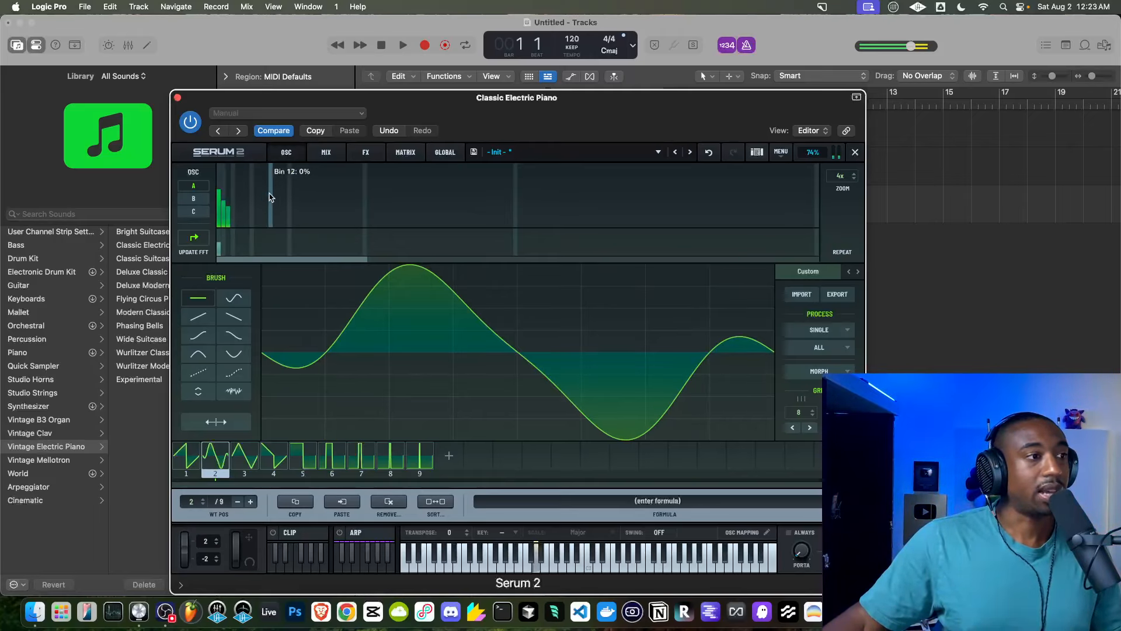
left_click_drag(223, 220, 228, 235)
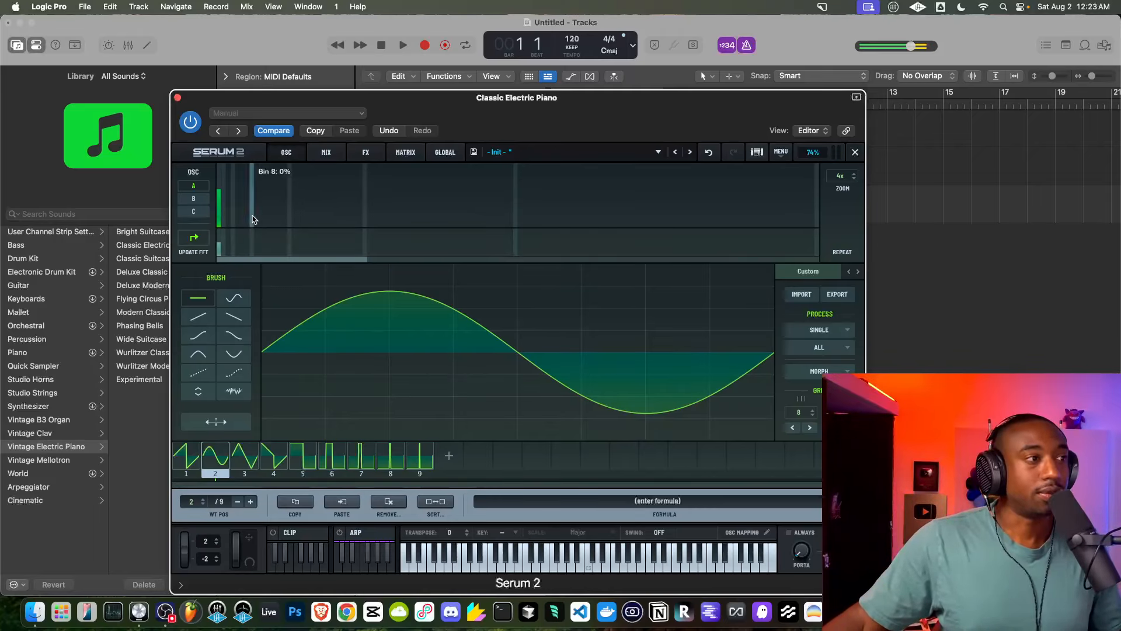
left_click_drag(224, 207, 226, 200)
left_click(227, 212)
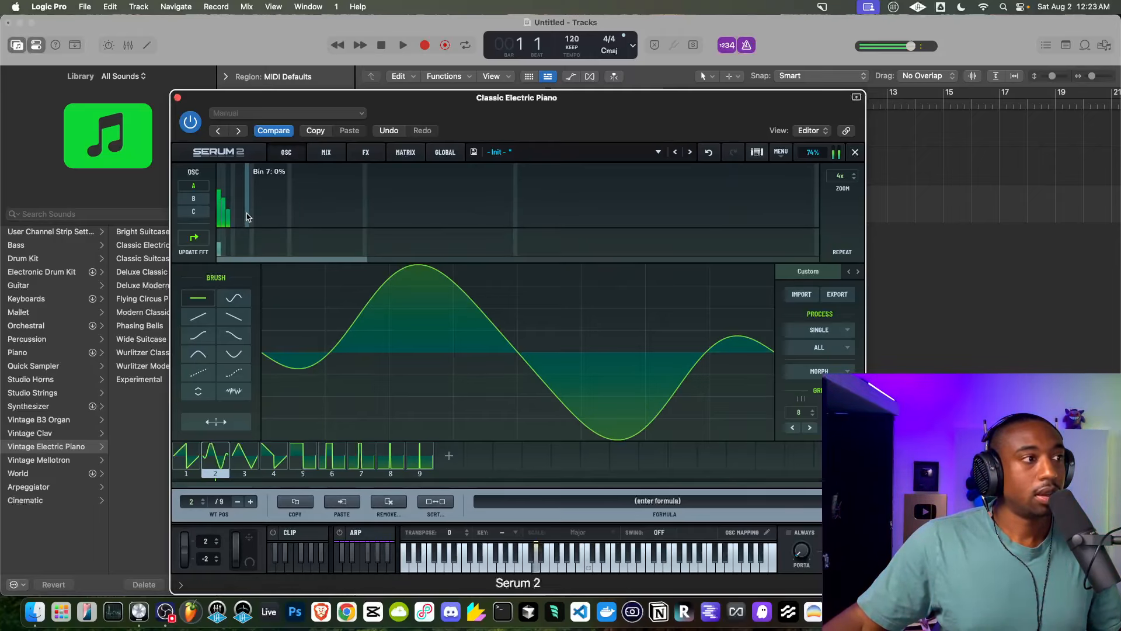
left_click(230, 223)
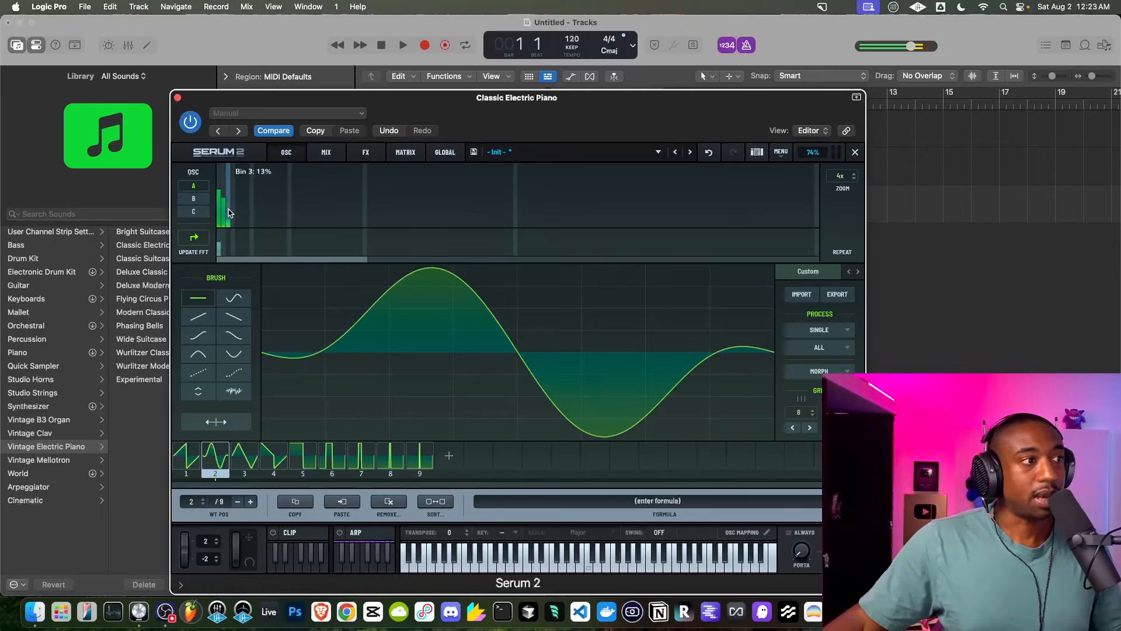
mouse_move(227, 213)
left_mouse_down()
mouse_move(230, 190)
mouse_move(230, 218)
mouse_move(223, 208)
left_mouse_up()
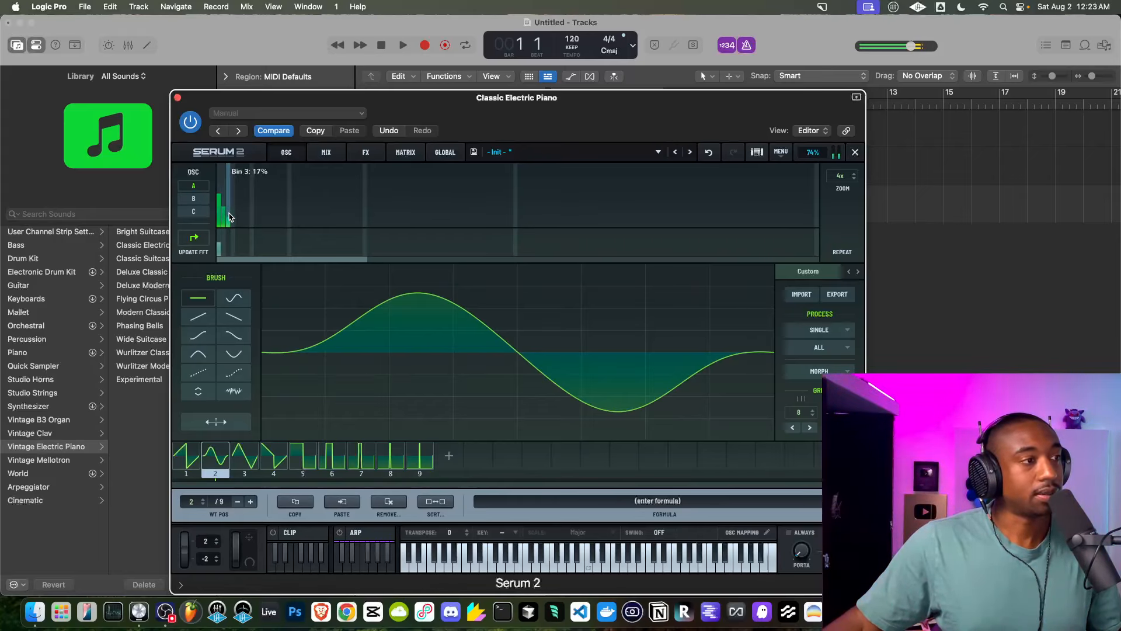
left_click(855, 152)
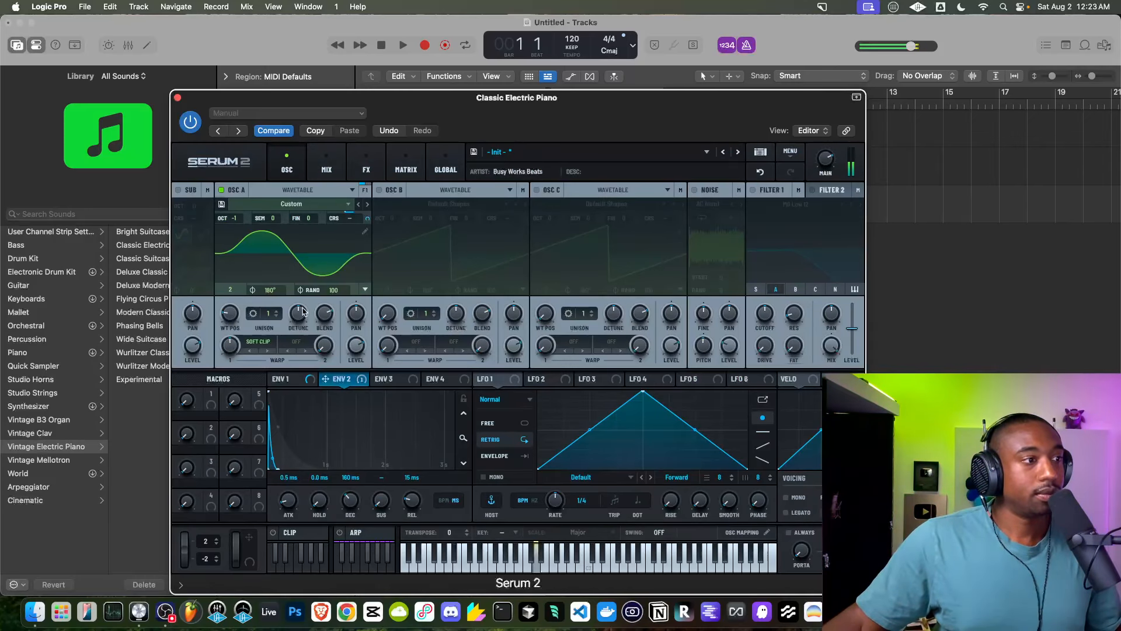
Reduce oscillator A's Soft Clip warp to a small amount and close the synth window
left_click_drag(235, 345, 203, 404)
left_click_drag(234, 344, 235, 316)
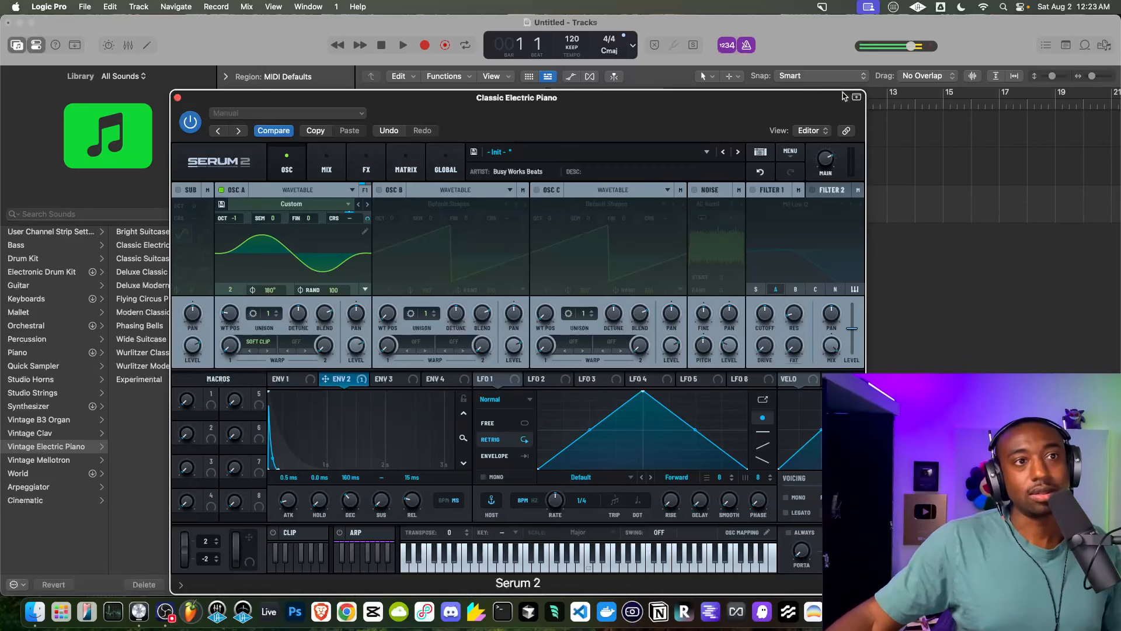
left_click(178, 97)
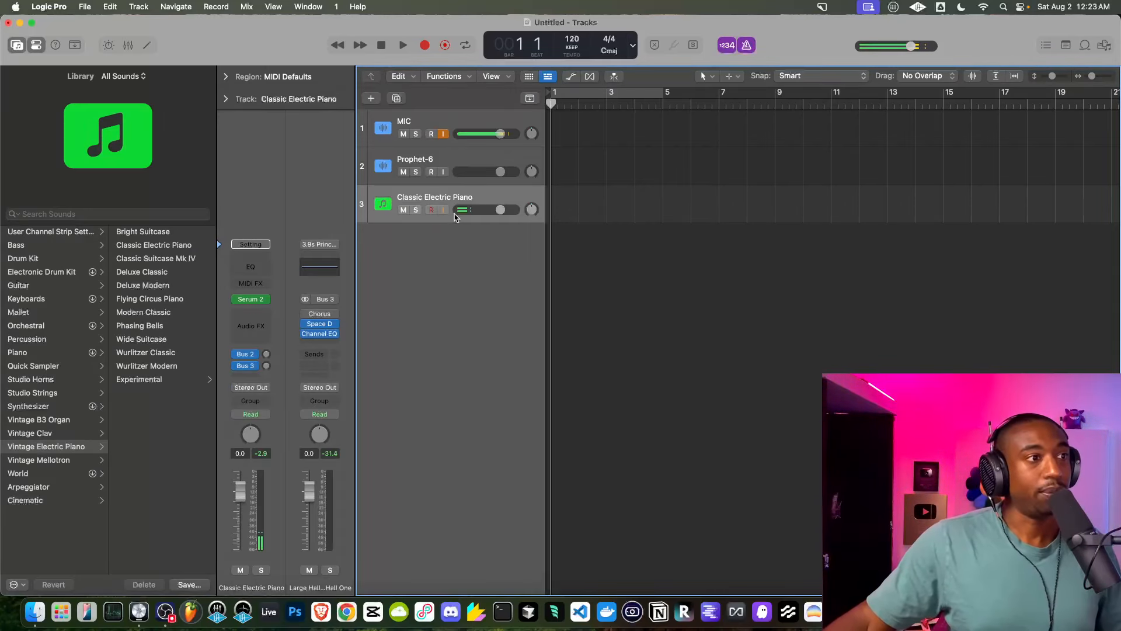
Rename the Classic Electric Piano track to 808
double_click(418, 198)
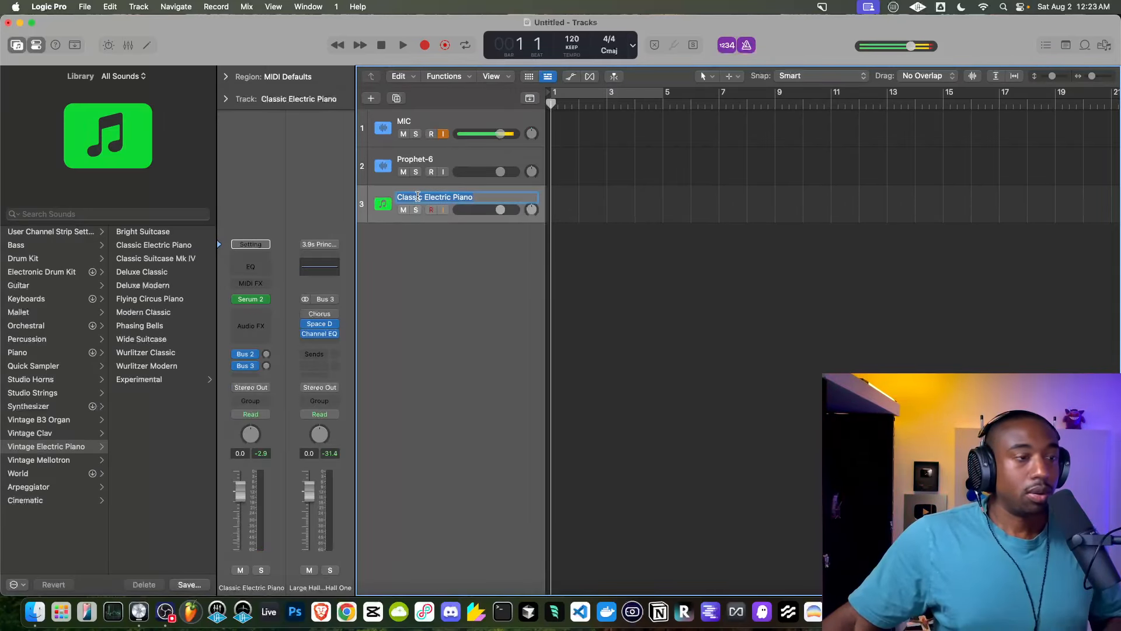
type("808")
key("Return")
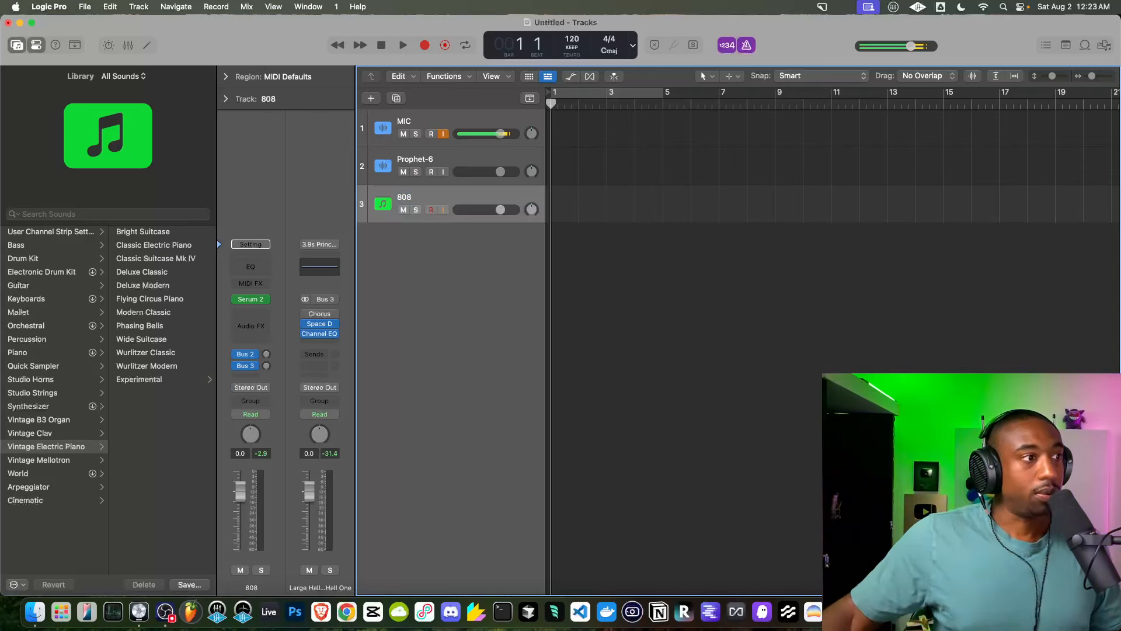
Insert Distortion II on the 808 track, reveal its extended parameters and set Mix to 100%
left_click(249, 315)
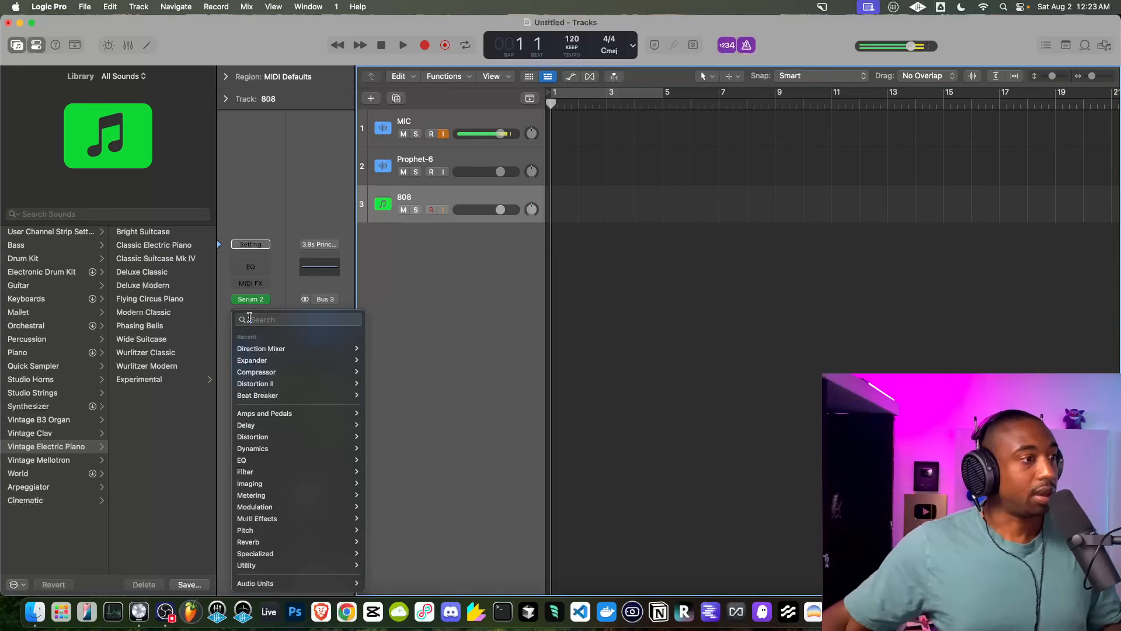
left_click(270, 383)
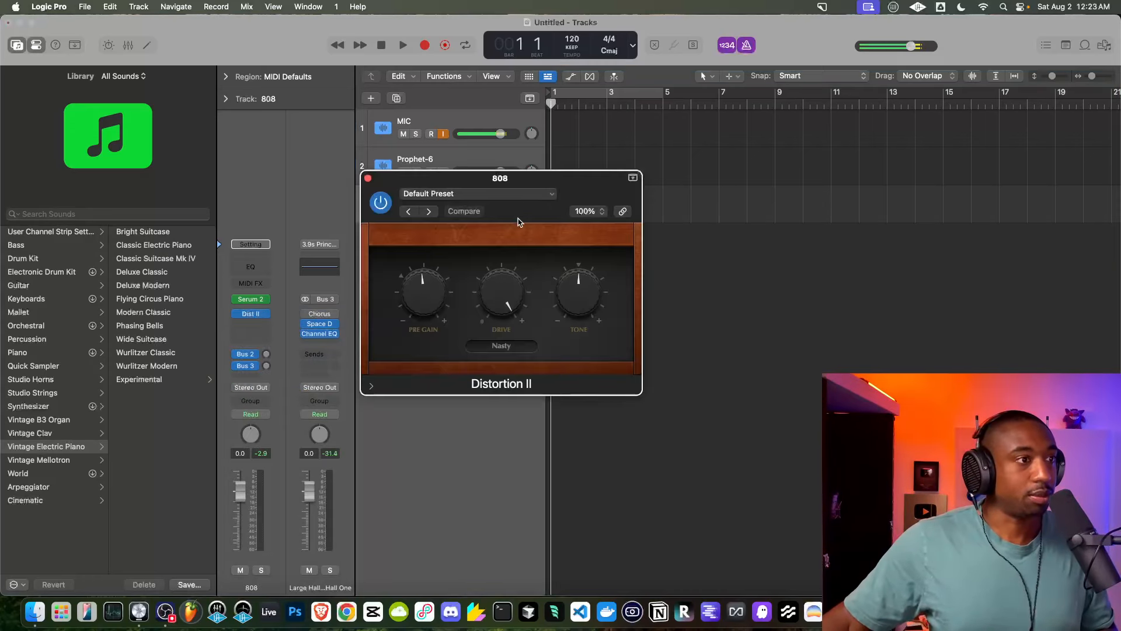
left_click(372, 386)
left_click_drag(611, 421, 571, 422)
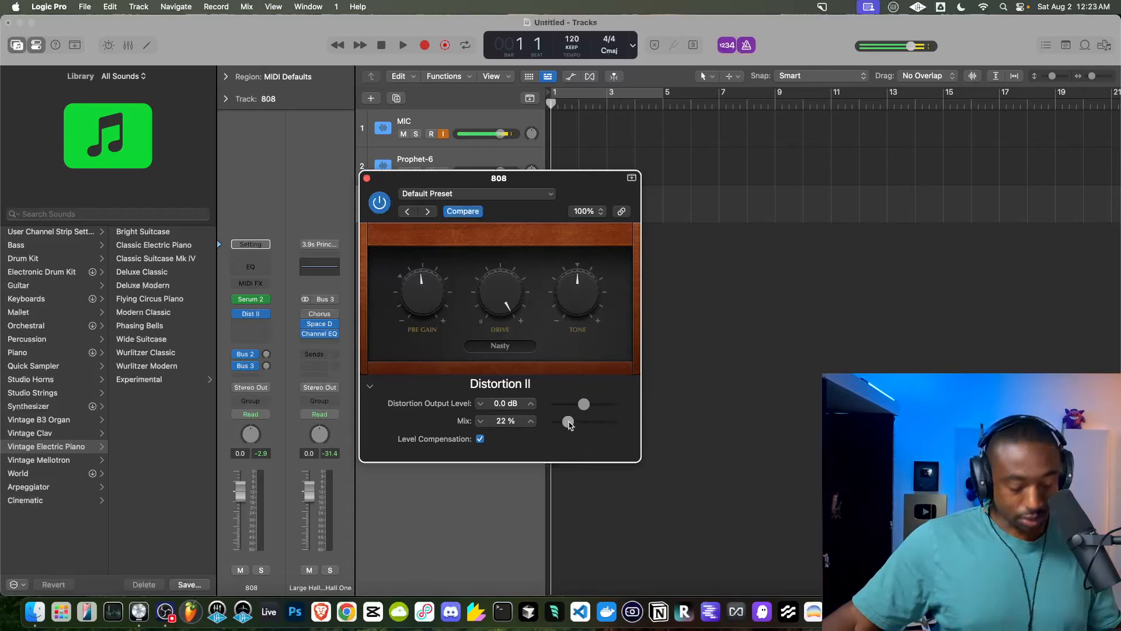
left_click_drag(433, 229, 535, 223)
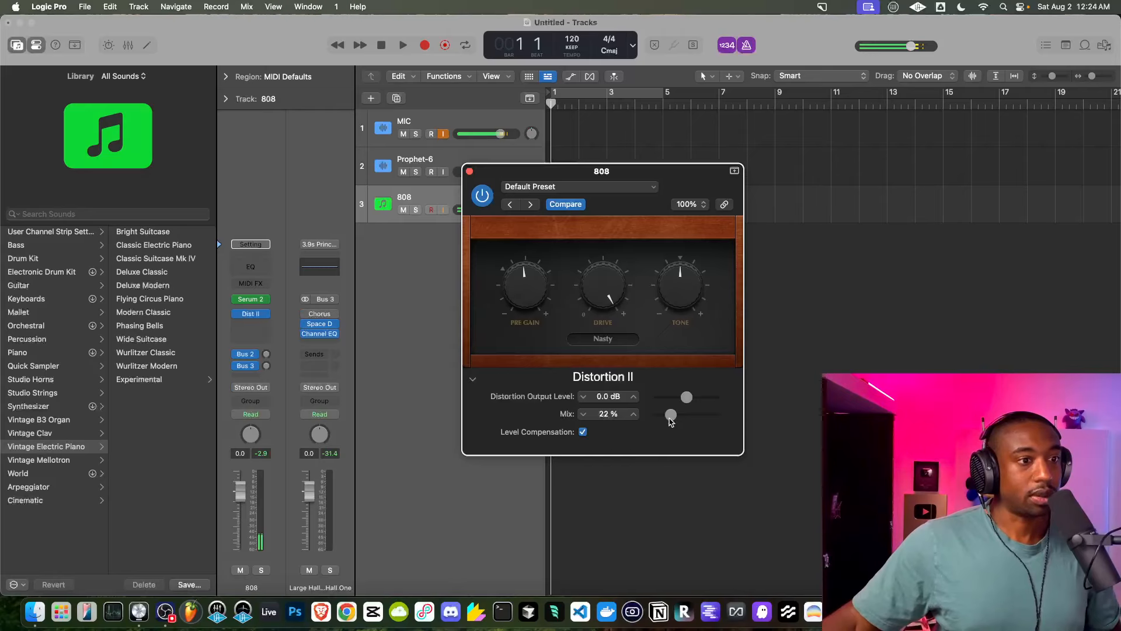
left_click_drag(670, 418, 743, 423)
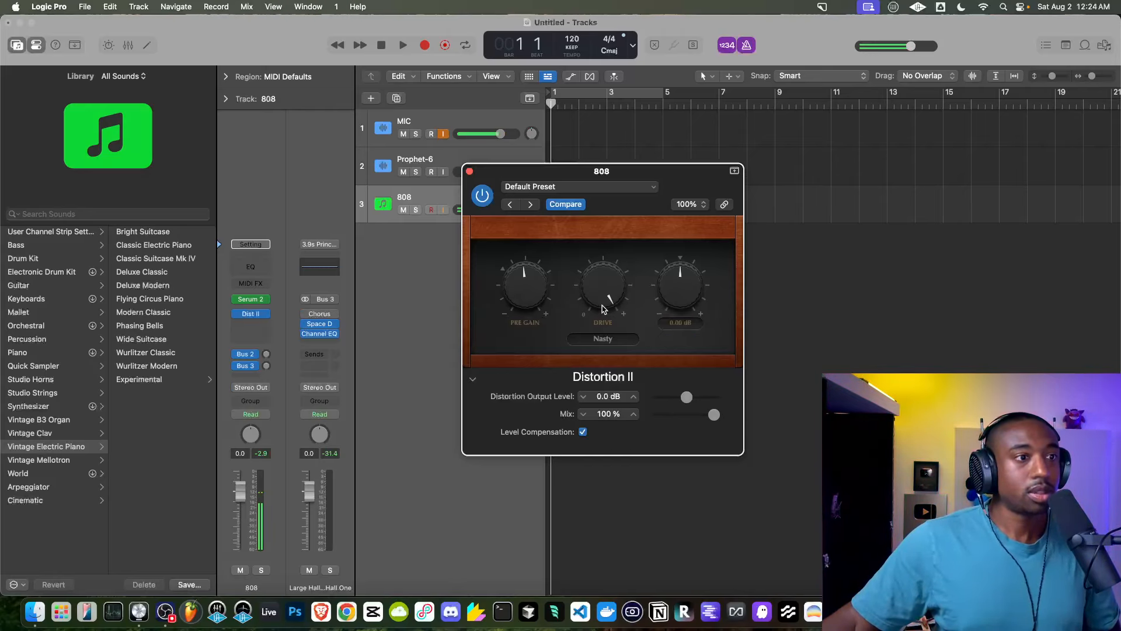
Raise the 808 track's channel fader to 6.0 dB
left_click_drag(240, 505, 241, 467)
left_click_drag(552, 178, 488, 168)
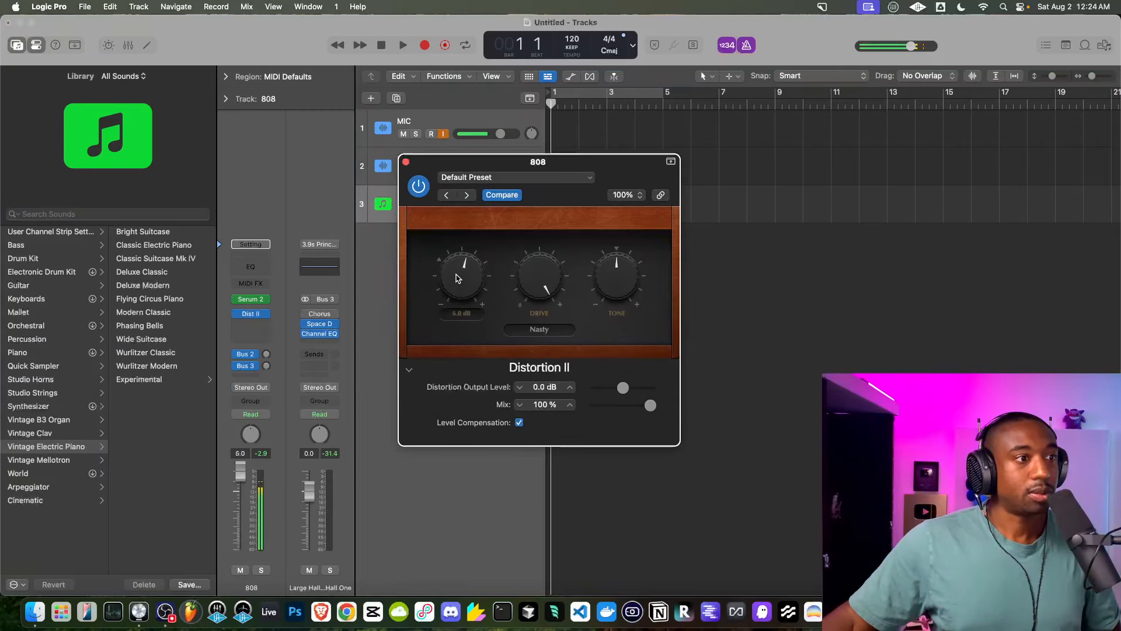
Raise Distortion II's Pre Gain to 9.0 dB and change its drive type to Bity
left_click_drag(460, 281, 461, 277)
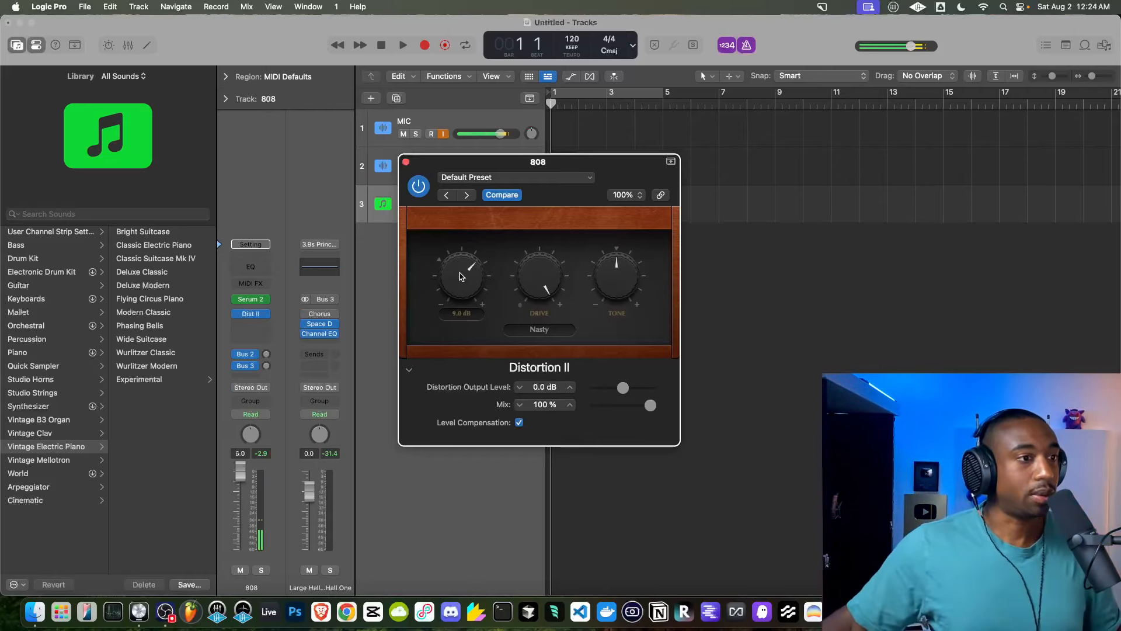
left_click(541, 332)
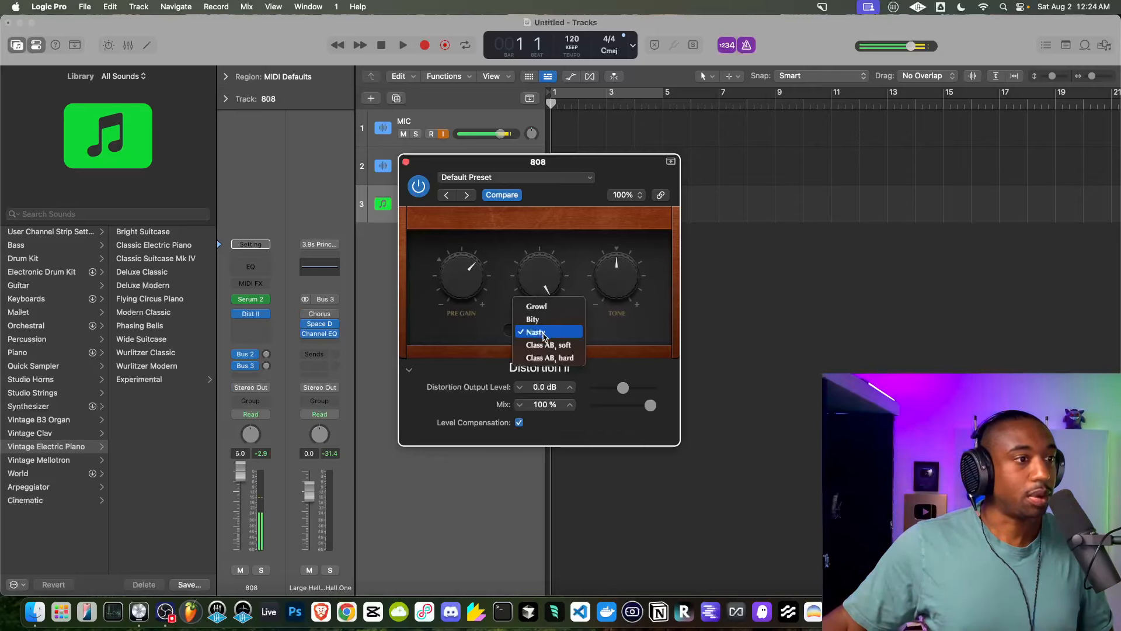
left_click(534, 319)
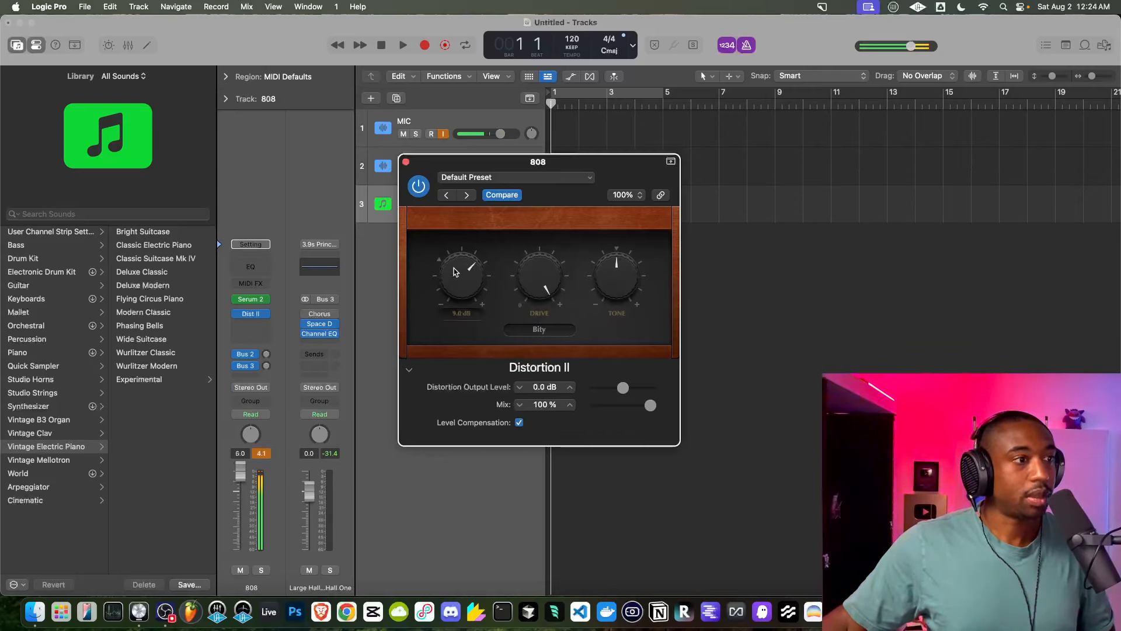
Set the 808 track's channel fader to 0.0 dB
double_click(239, 474)
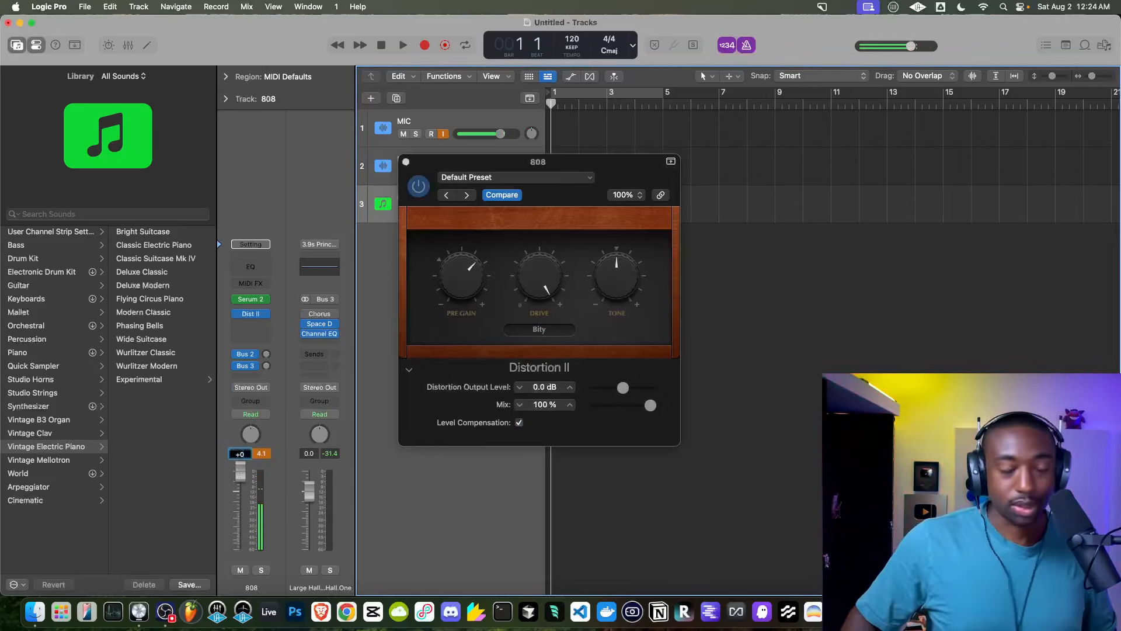
type("0")
key("Return")
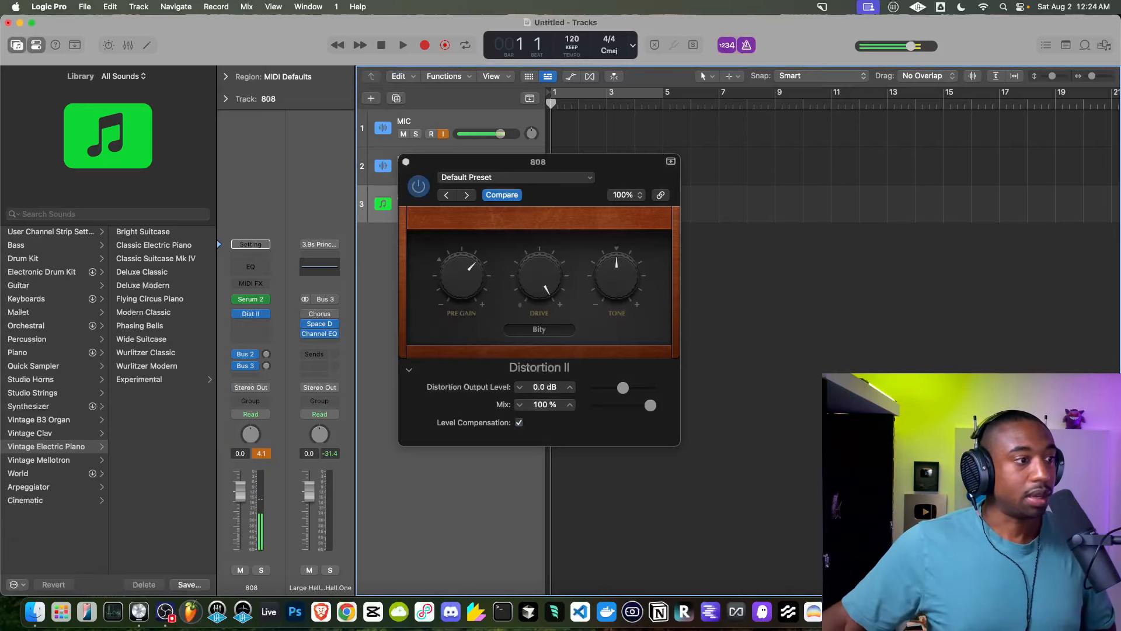
Audition the Nasty and Growl drive types in Distortion II, and raise Pre Gain further with Growl active
left_click(466, 284)
left_click(539, 329)
left_click(537, 331)
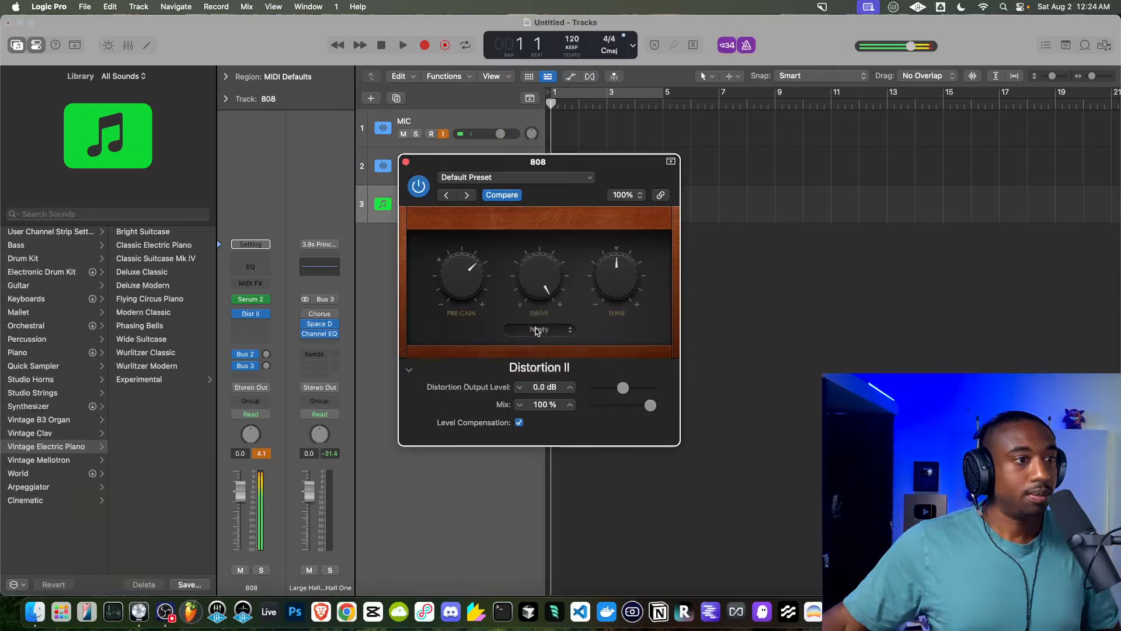
left_click(536, 331)
left_click(539, 333)
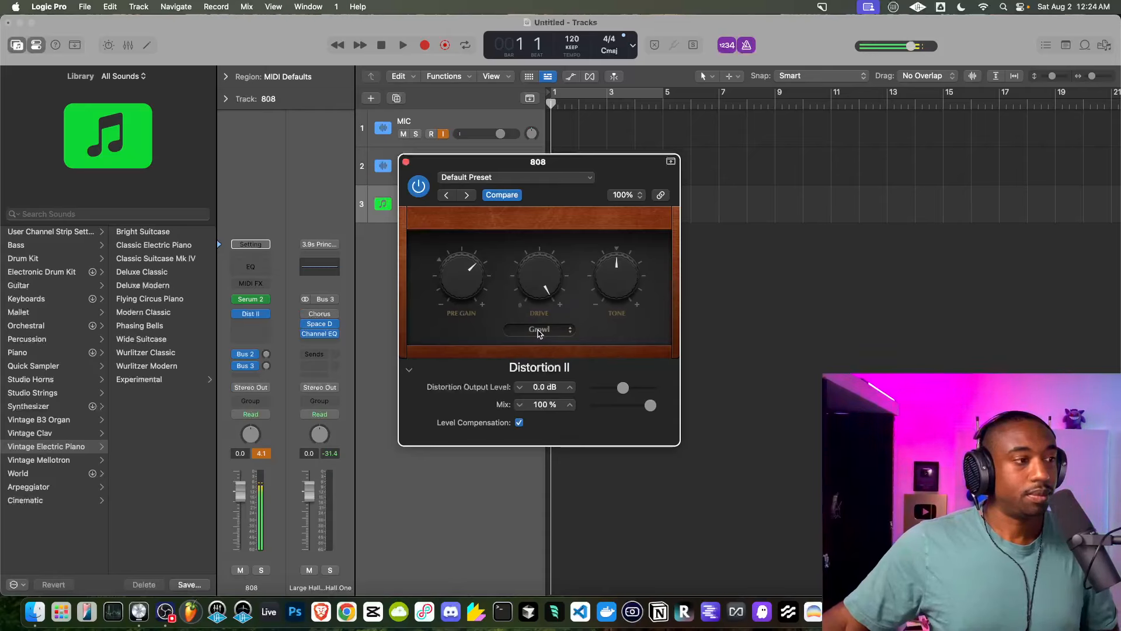
left_click(538, 332)
left_click(538, 329)
left_click_drag(461, 295, 498, 300)
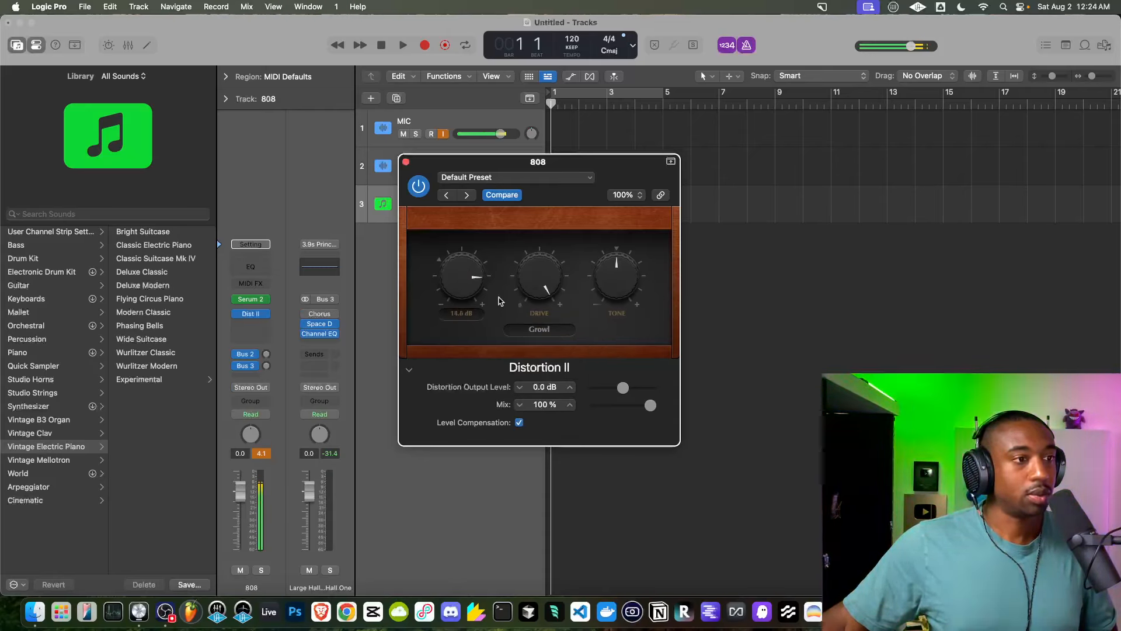
Switch Distortion II's drive type to Nasty
left_click(545, 335)
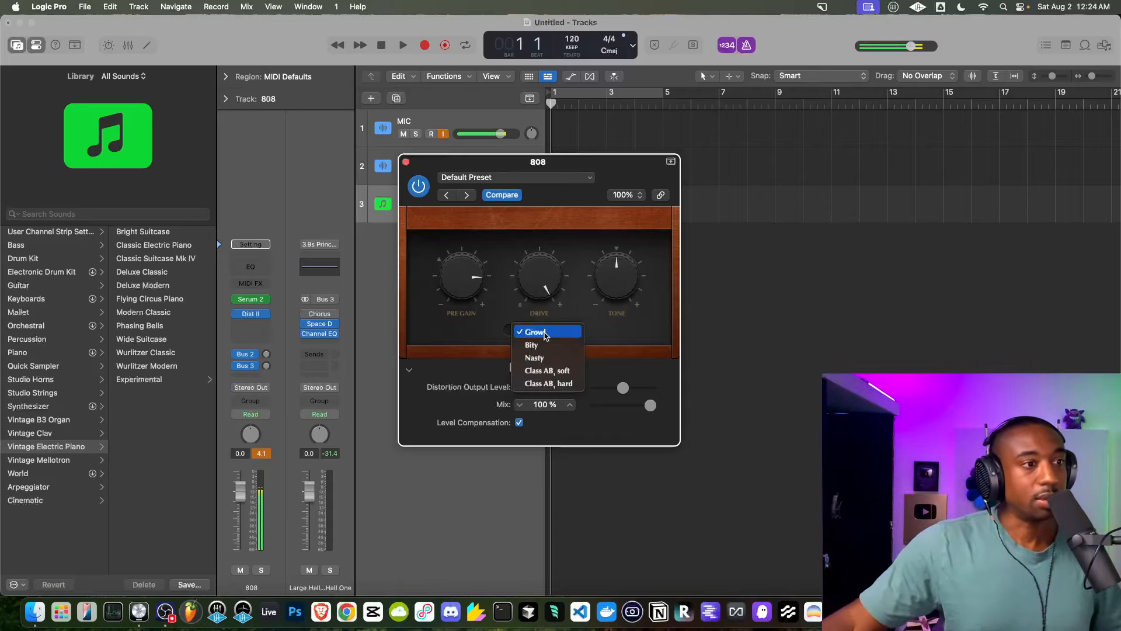
left_click(540, 359)
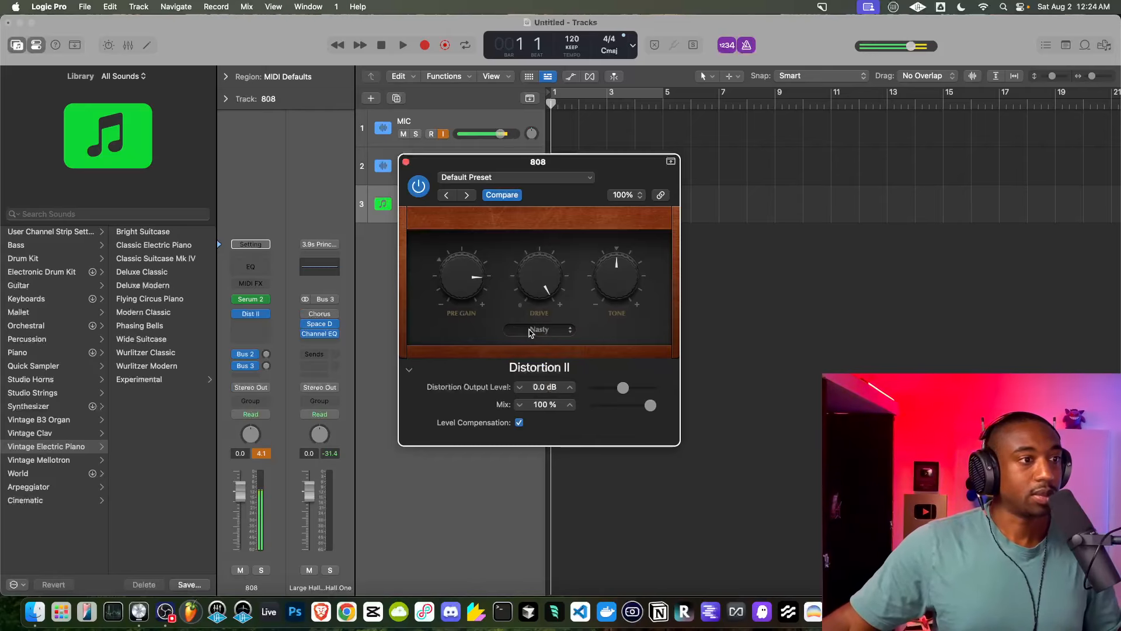
left_click(528, 329)
left_click(494, 332)
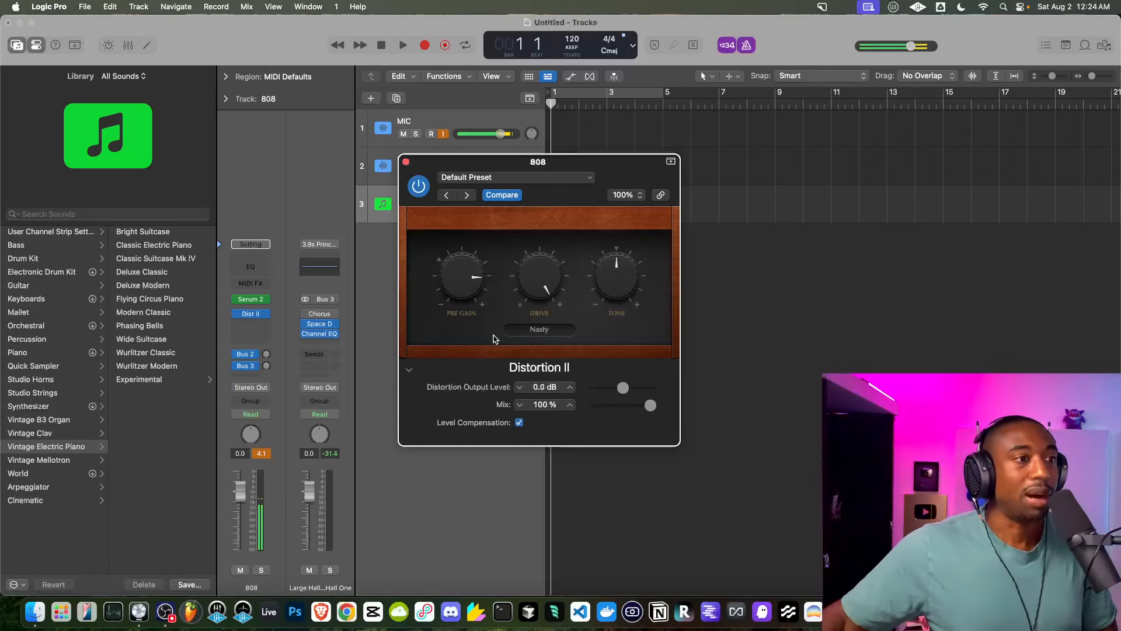
Reopen Serum 2 on the 808 track, set Envelope 1's Hold to 141 ms and close the synth window
left_click(257, 299)
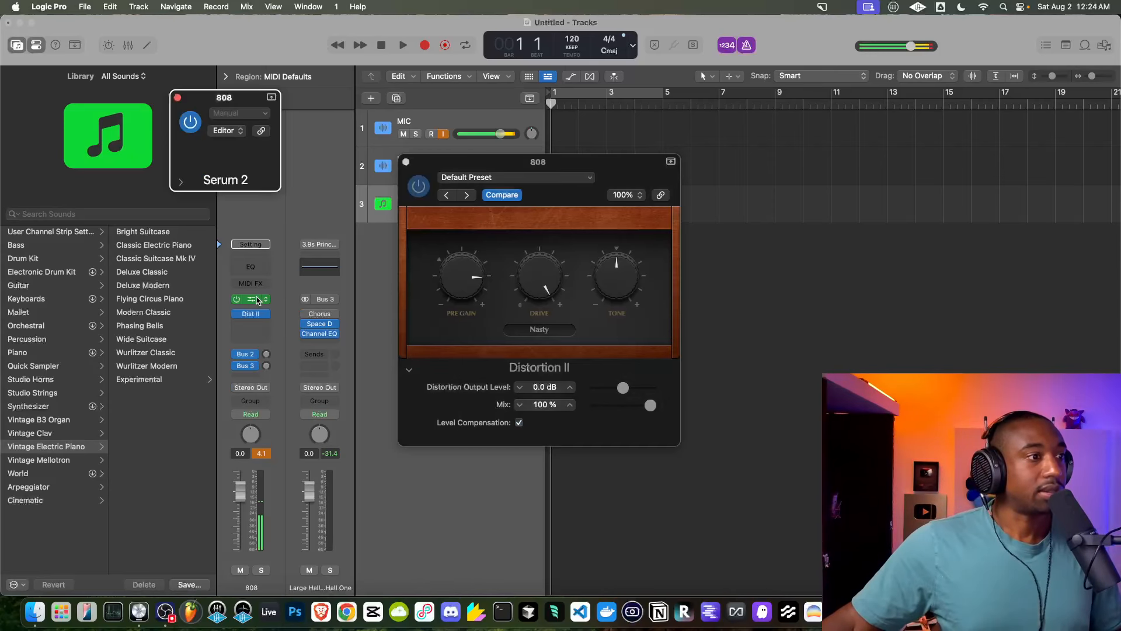
left_click(312, 381)
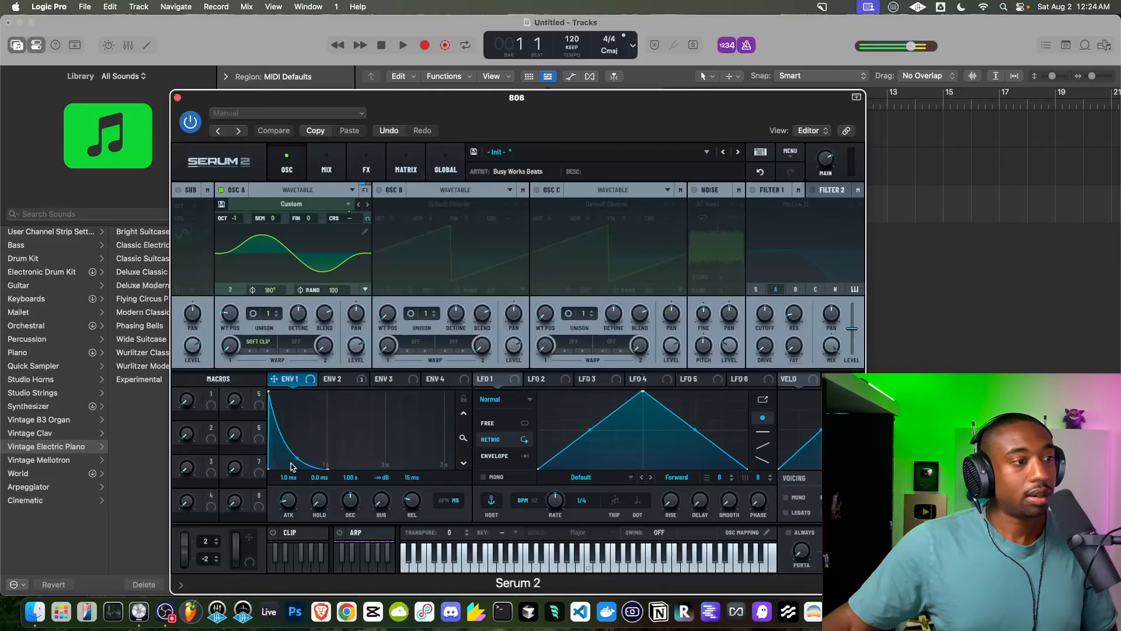
left_click_drag(320, 498, 313, 448)
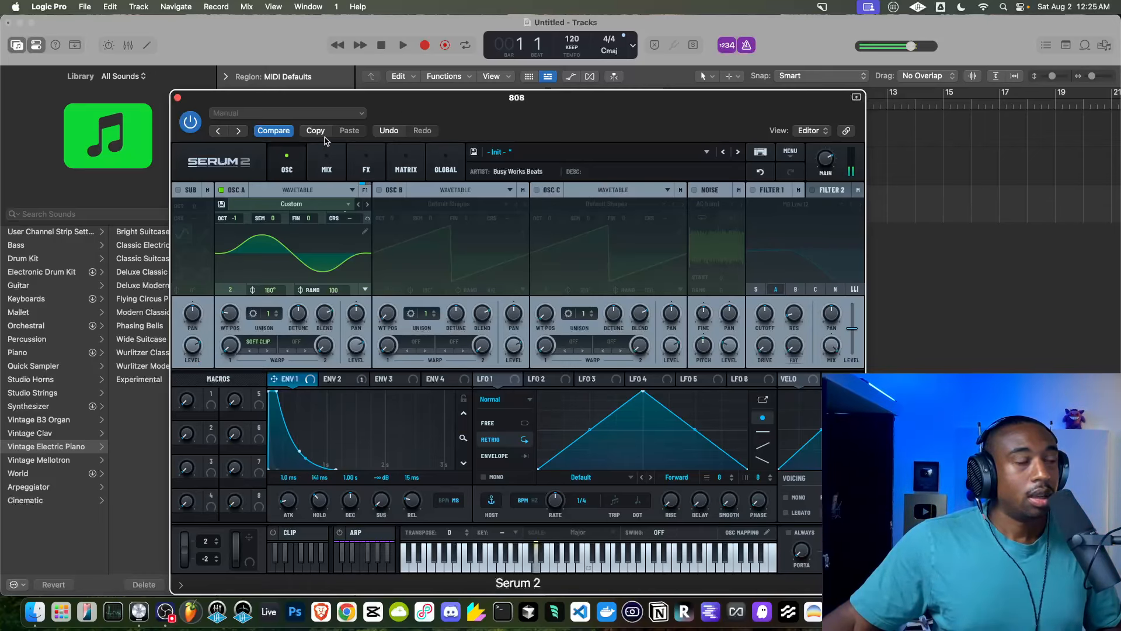
left_click(177, 98)
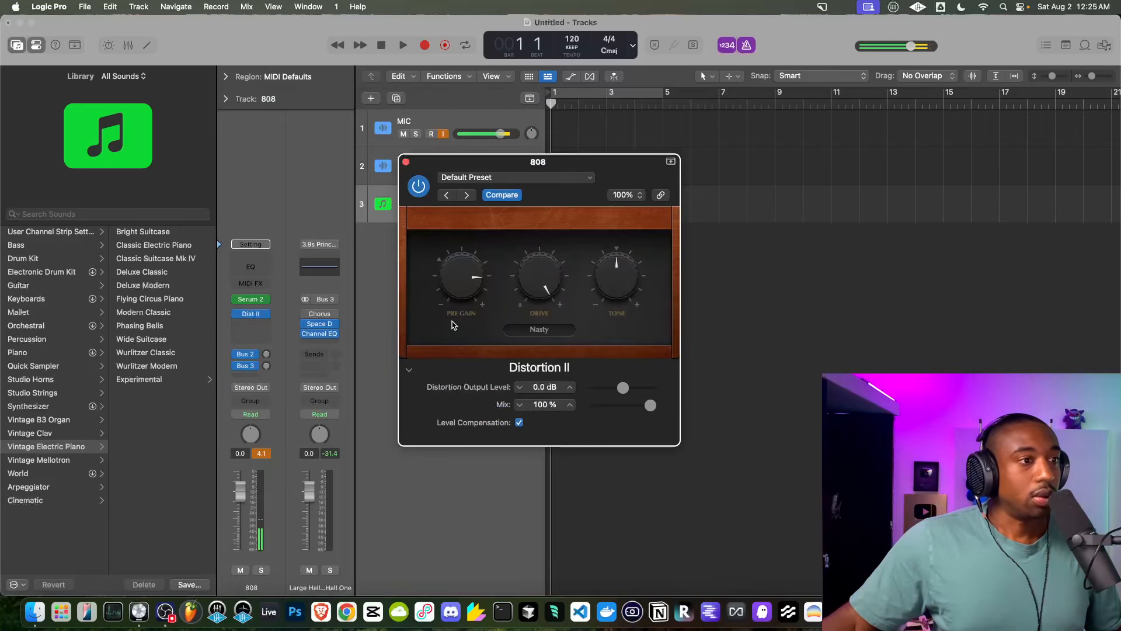
Keep Distortion II on Nasty, lower its Pre Gain to about 8 dB and close the effect window
left_click(534, 331)
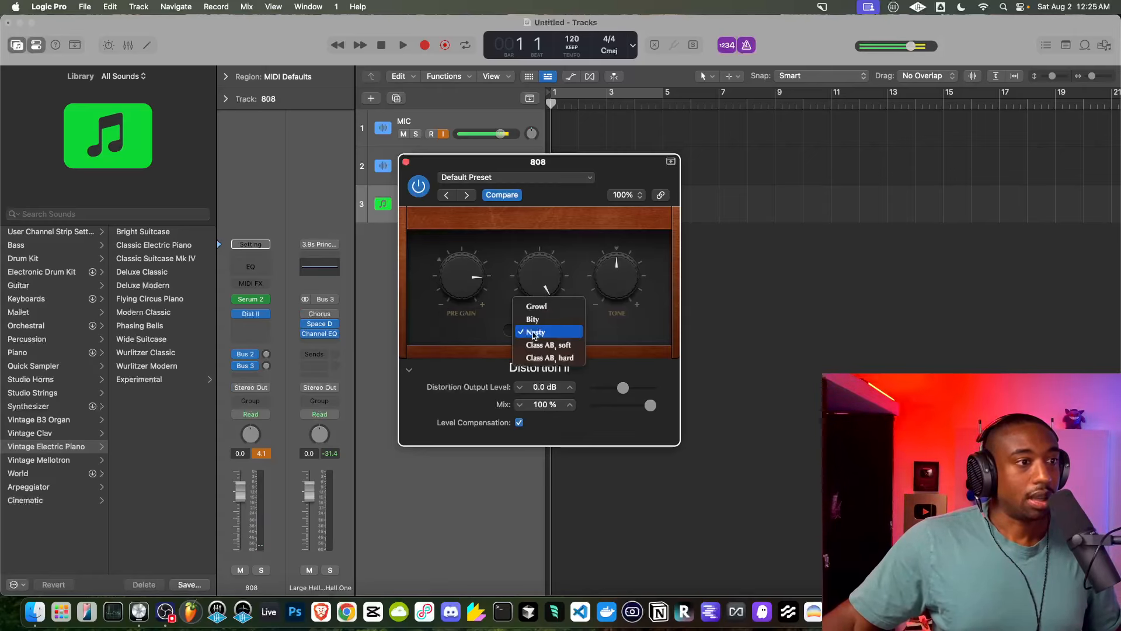
left_click(533, 331)
left_click_drag(462, 305, 462, 315)
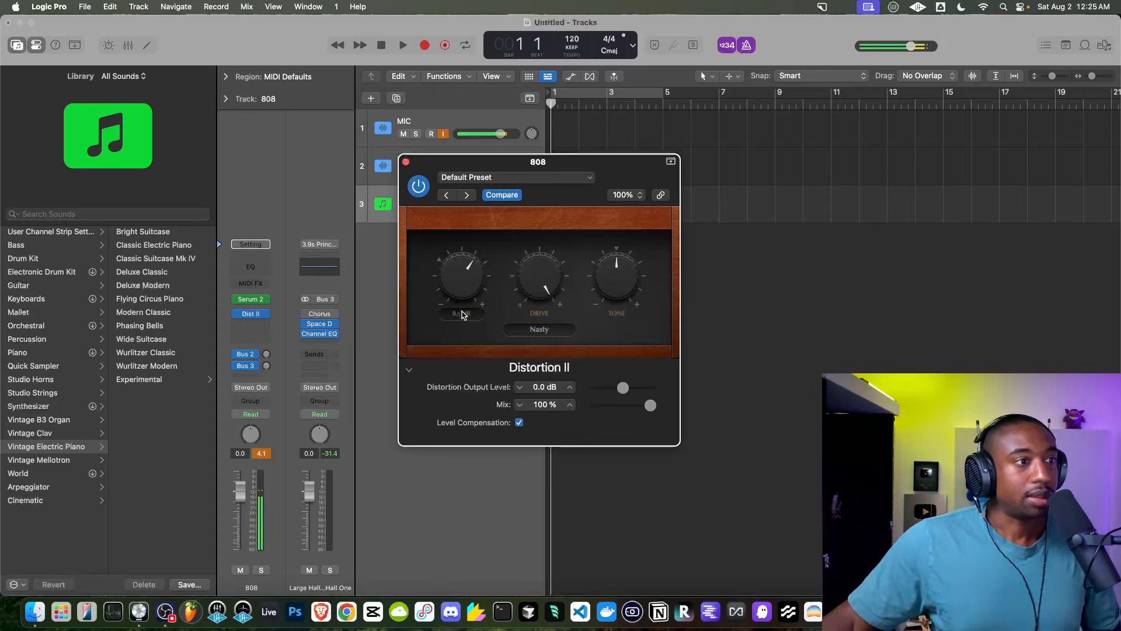
left_click(406, 162)
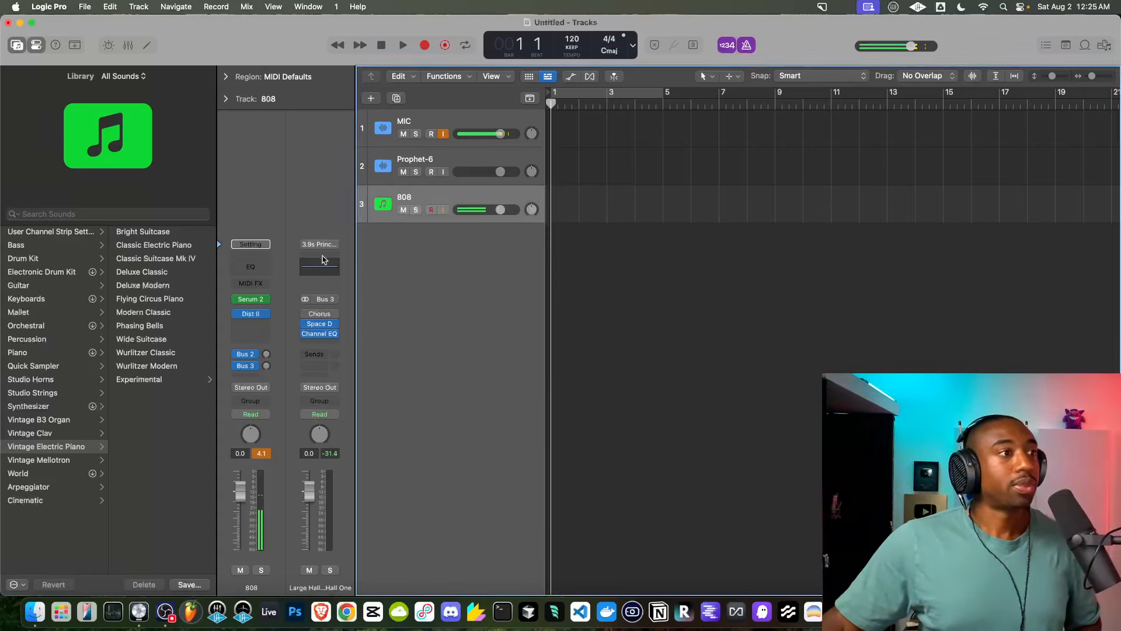
Insert a Compressor after Distortion II on the 808 track and switch it to the Vintage VCA model
left_click(252, 323)
left_click(285, 382)
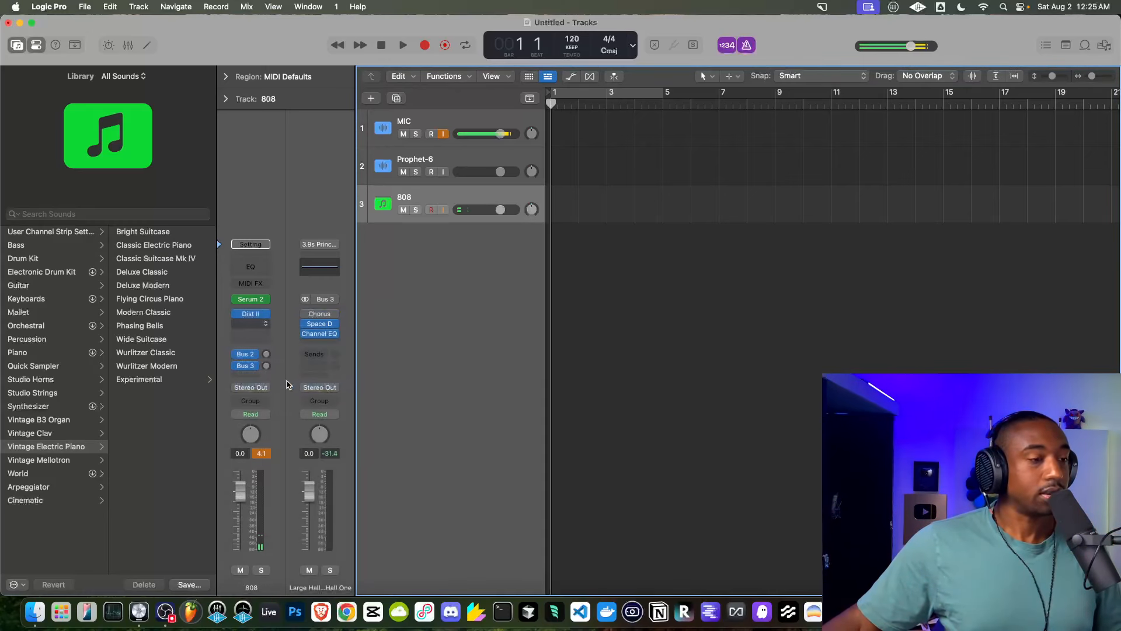
left_click_drag(737, 194, 588, 127)
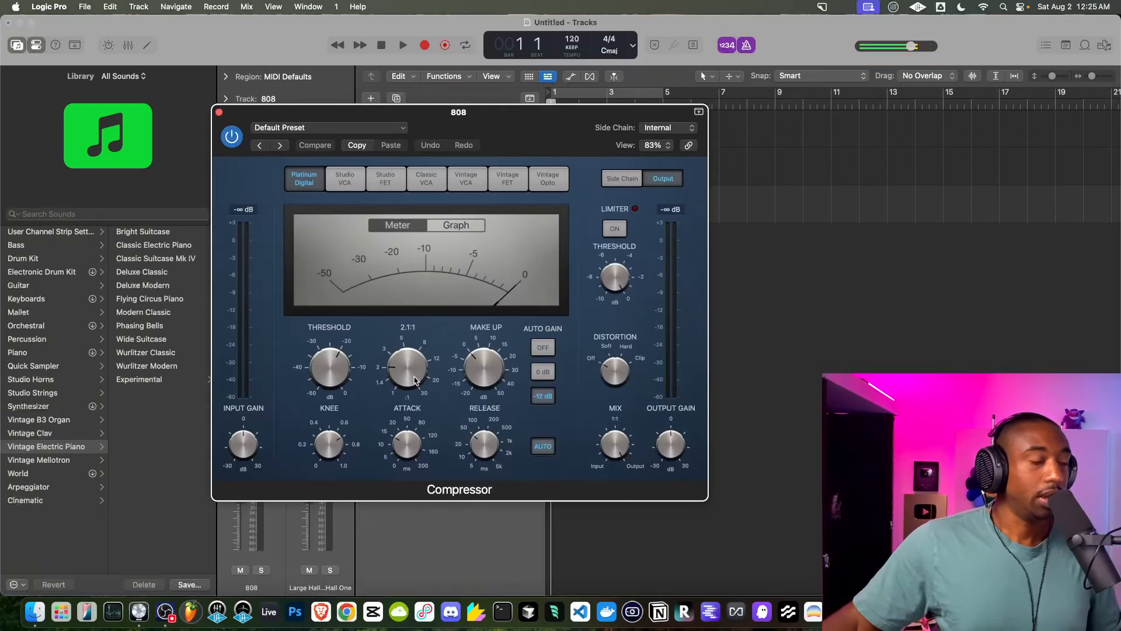
left_click(465, 178)
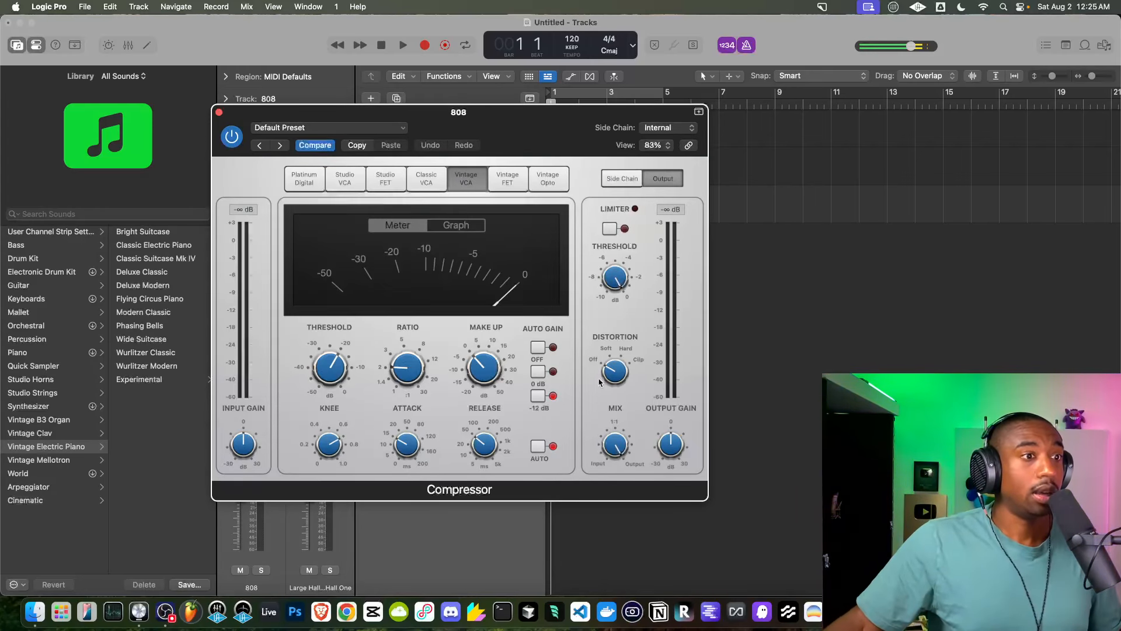
Set the Compressor's Distortion to Soft and raise its Threshold to 0 dB
left_click_drag(612, 374, 613, 360)
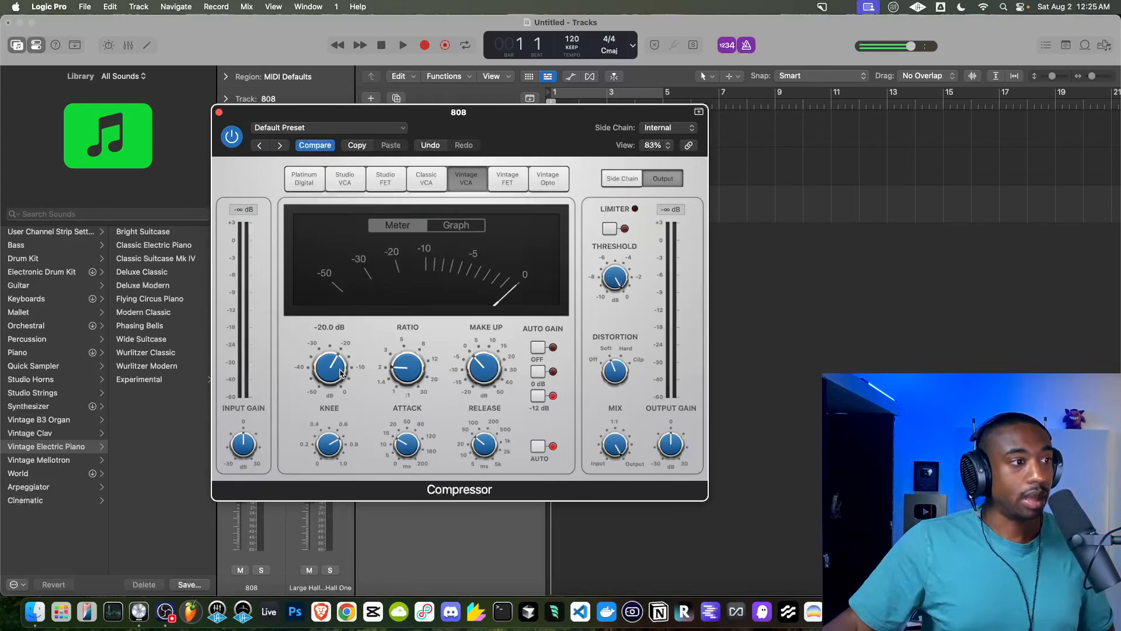
left_click_drag(330, 367, 362, 289)
left_click(406, 442)
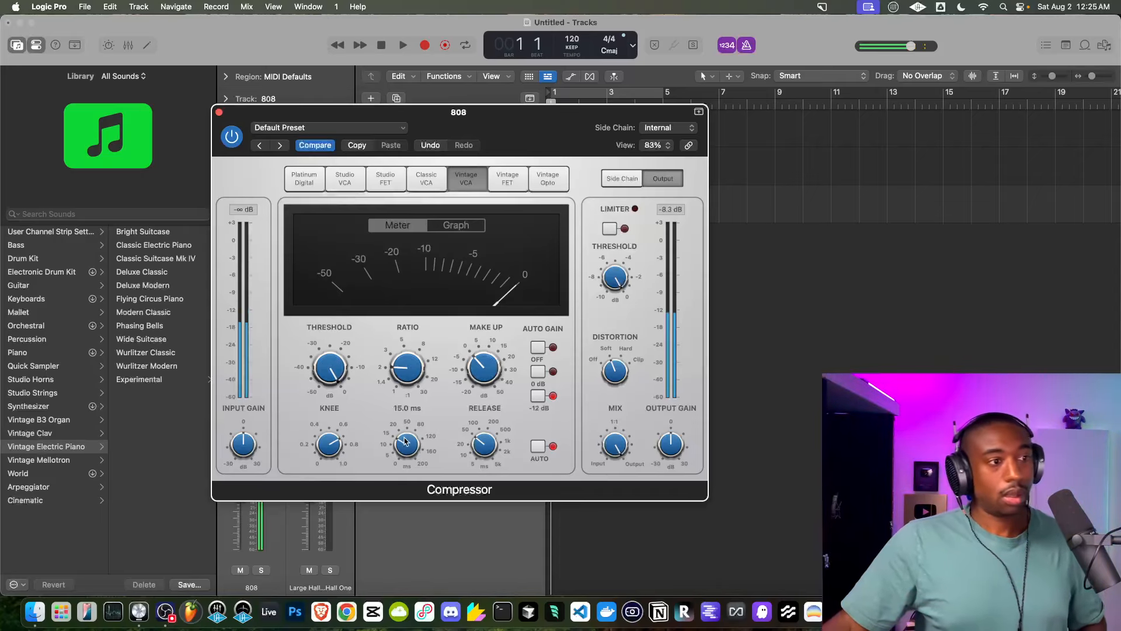
Raise the Compressor's Input Gain to about 4.6 dB and lower its Output Gain slightly
left_click(253, 447)
left_click_drag(253, 447, 253, 443)
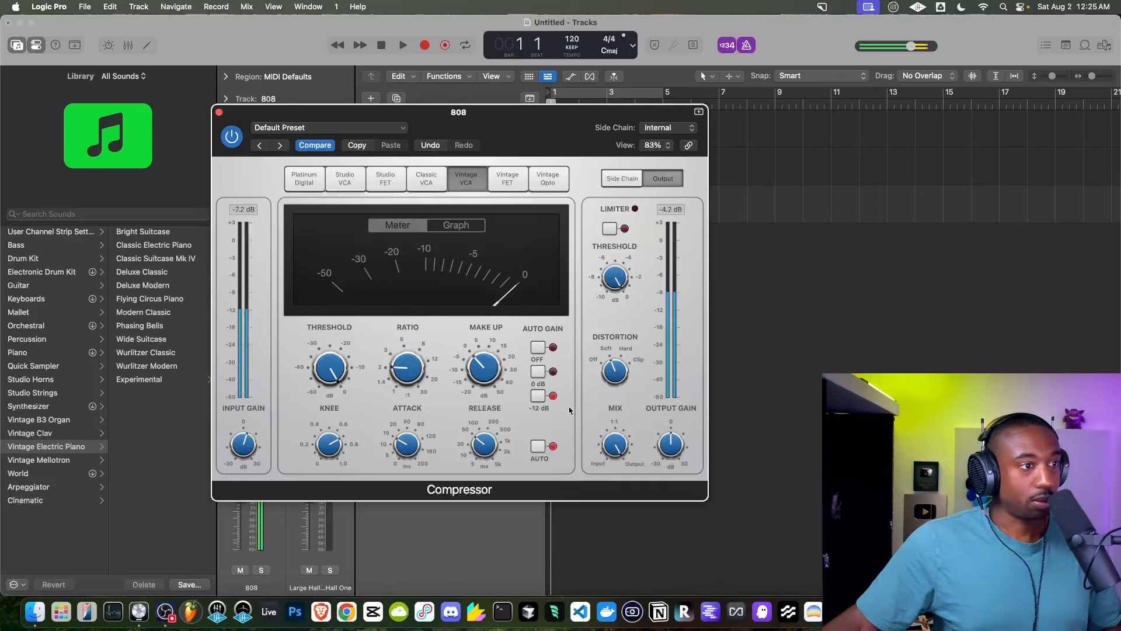
left_click_drag(671, 443, 669, 447)
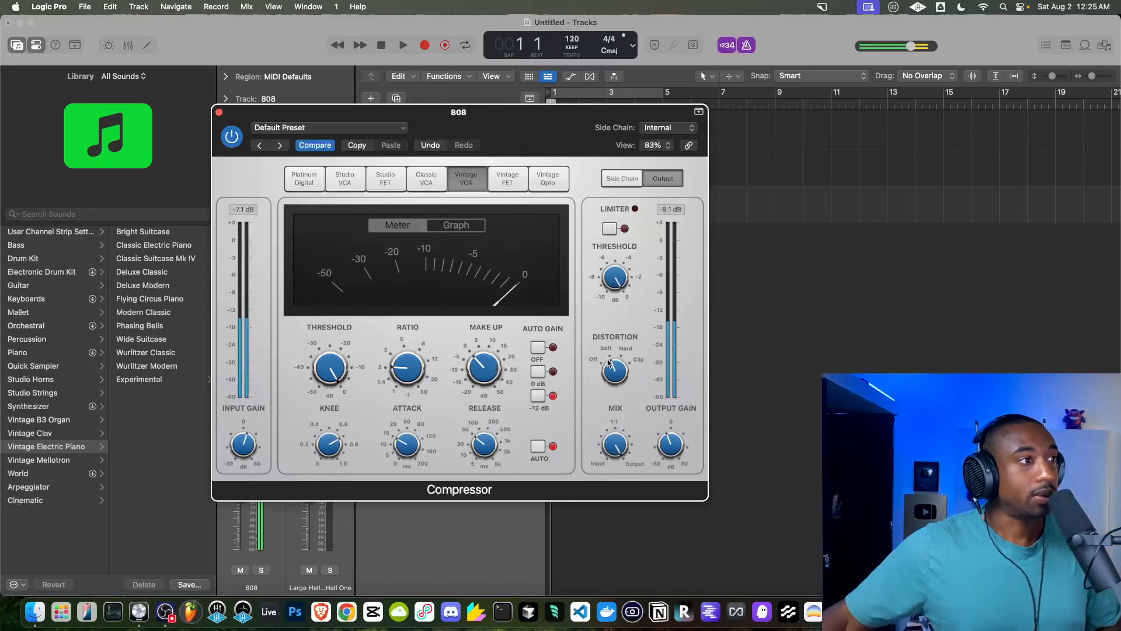
Close the Compressor window, bypass Distortion II and toggle the Compressor's bypass to compare the sound
key("super+w")
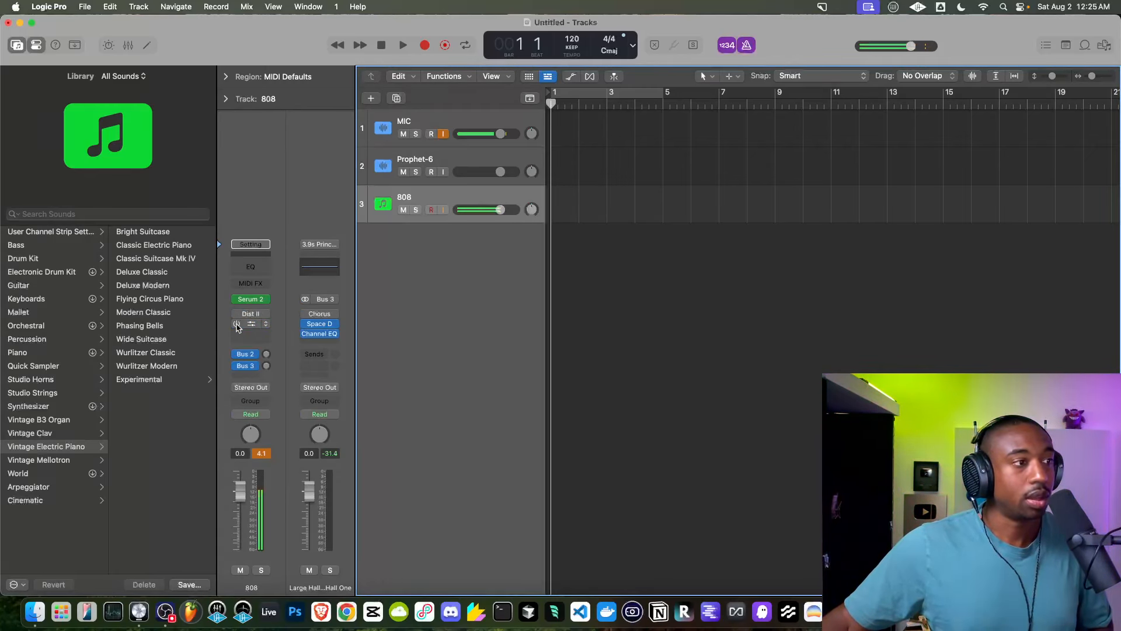
left_click(236, 324)
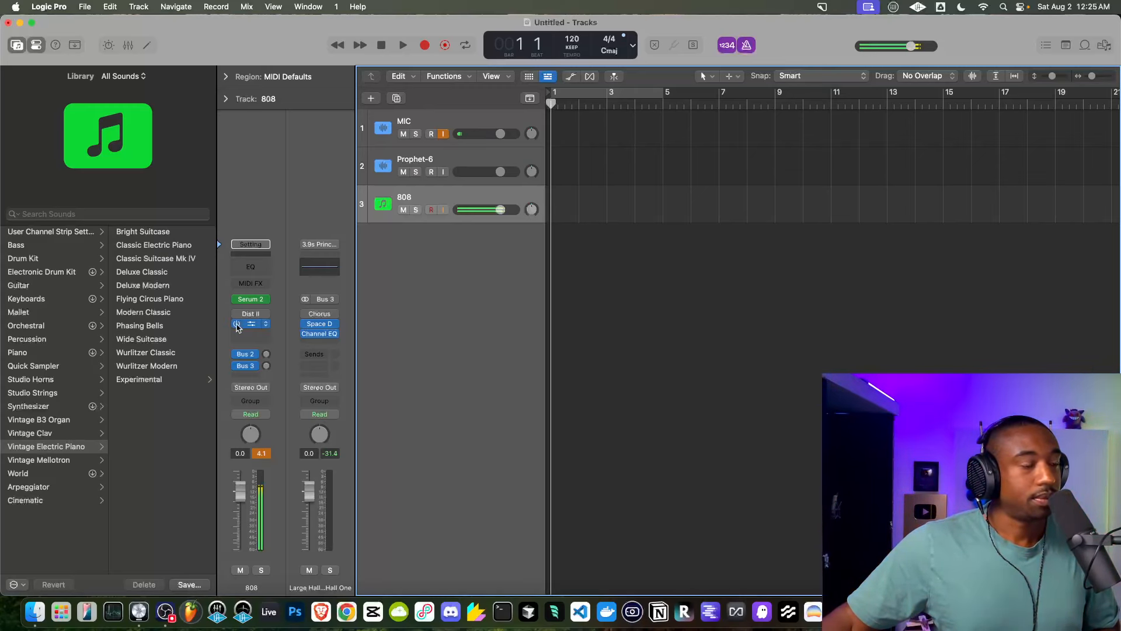
Reopen the Compressor, try more Input Gain against a lower Output Gain, and bring Input Gain to 7.0 dB
left_click(251, 325)
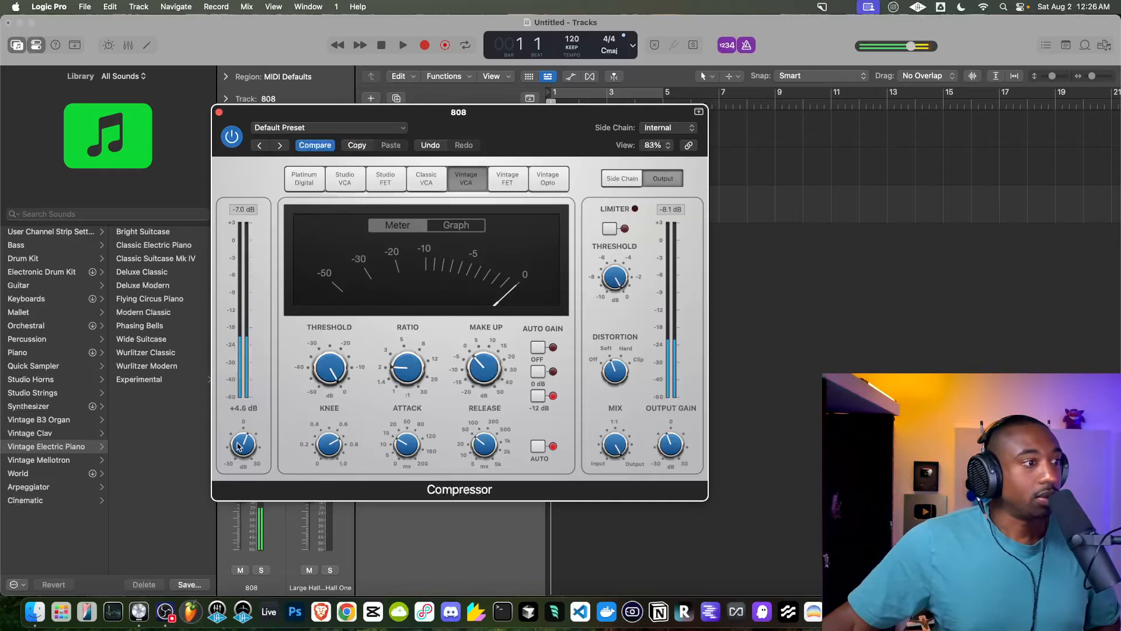
left_click_drag(238, 446, 238, 438)
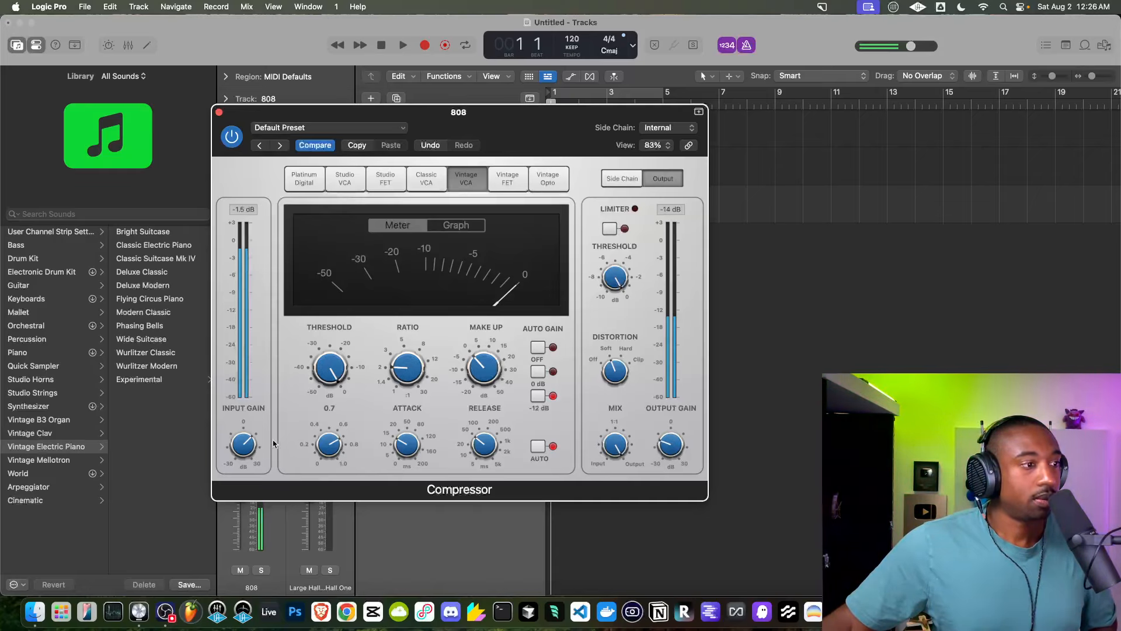
left_click_drag(253, 446, 249, 447)
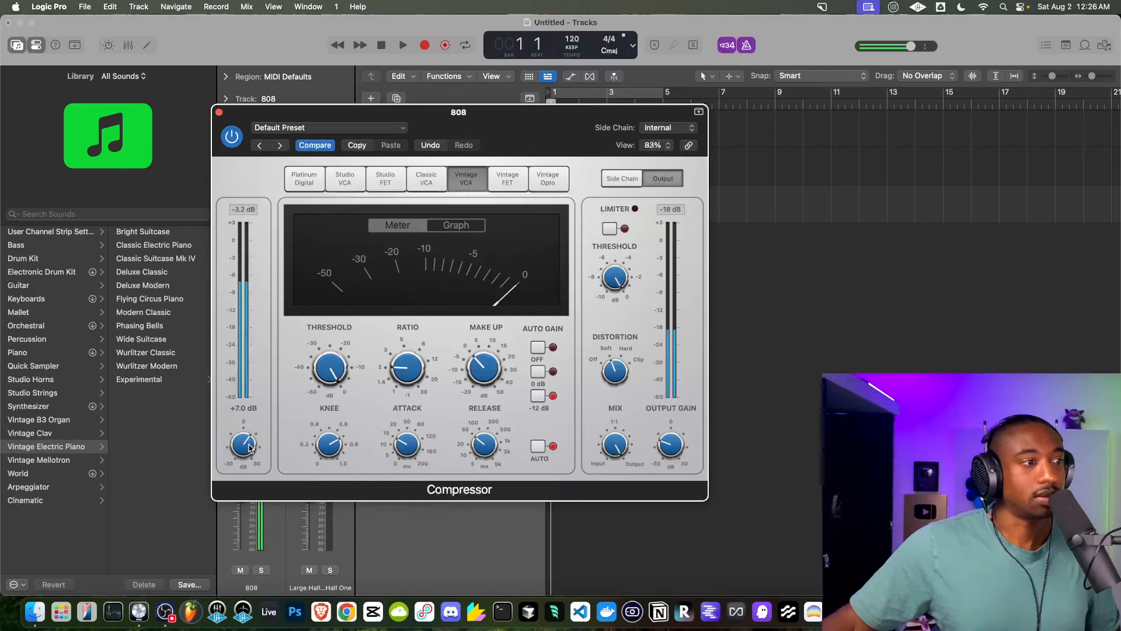
Bring the Compressor's Input Gain back down, set its Output Gain to -3.5 dB, and close and reopen its window
double_click(249, 447, "alt")
key("Return")
double_click(677, 446, "alt")
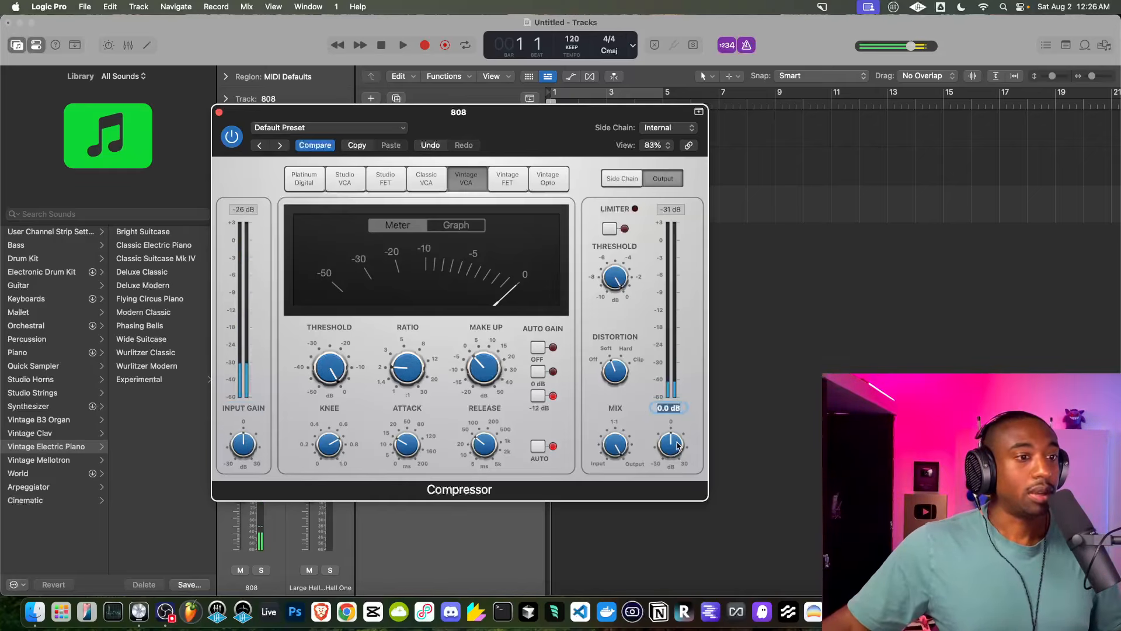
key("Return")
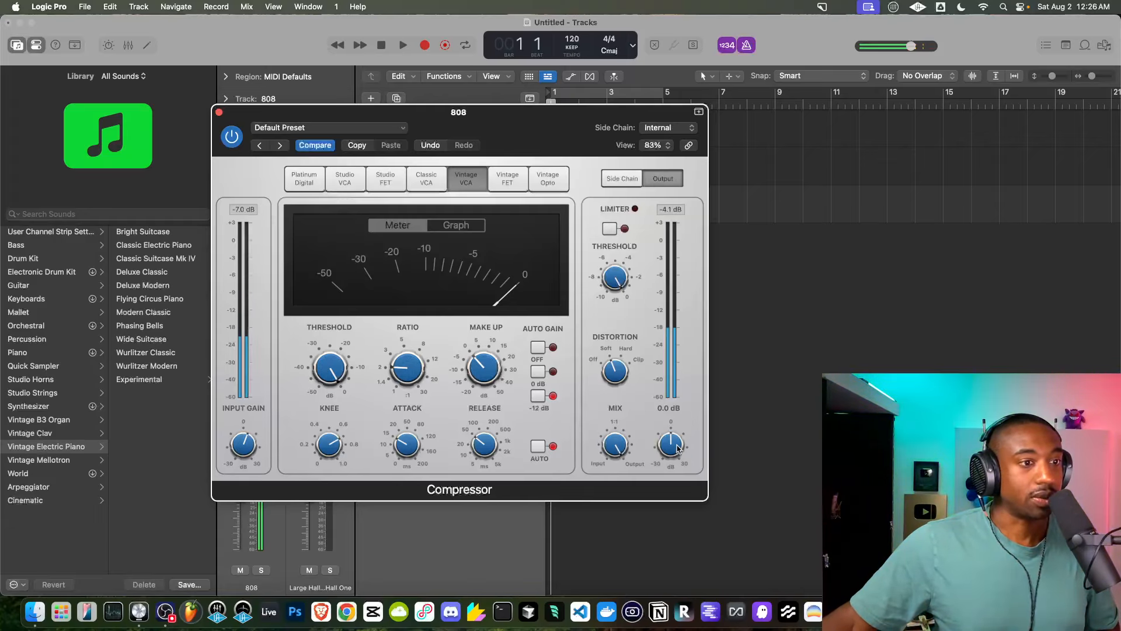
left_click_drag(678, 448, 673, 453)
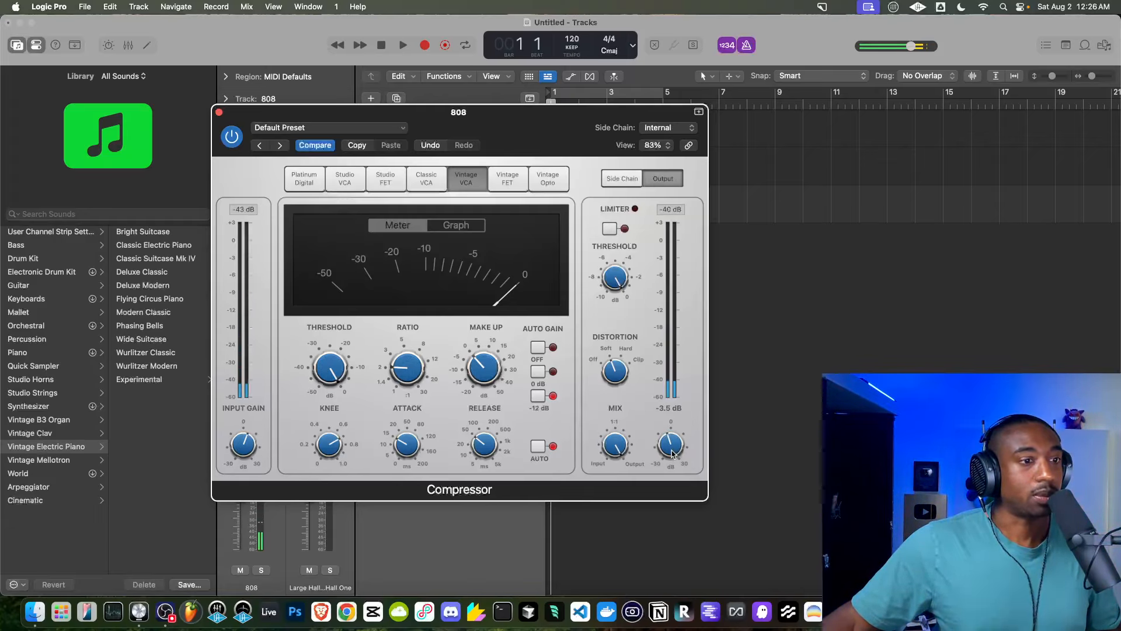
left_click(219, 112)
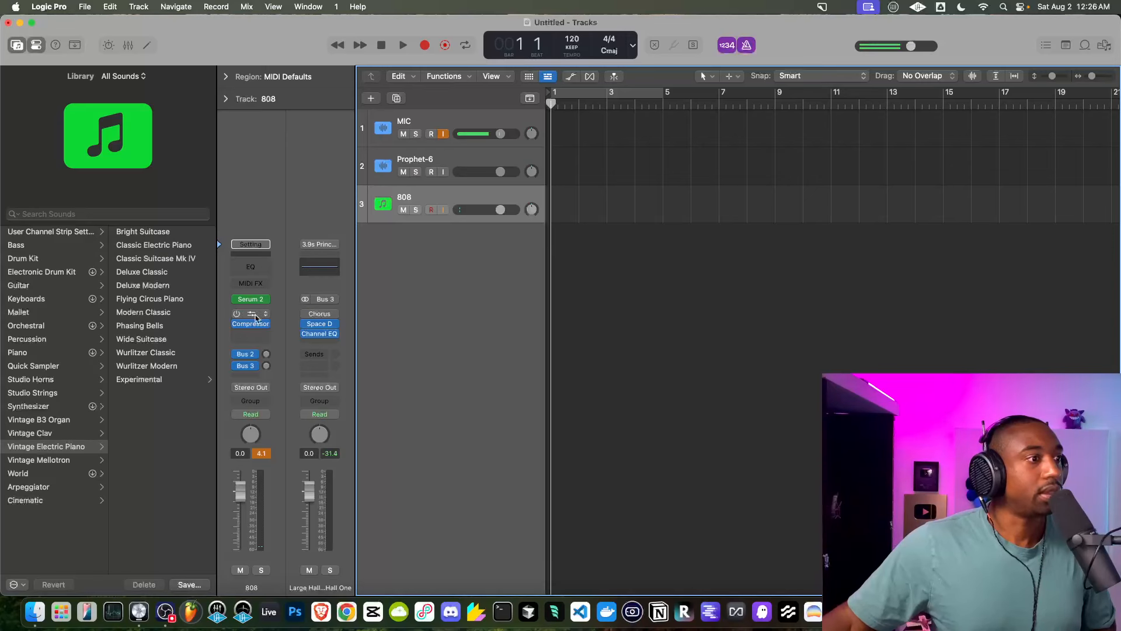
left_click(242, 322)
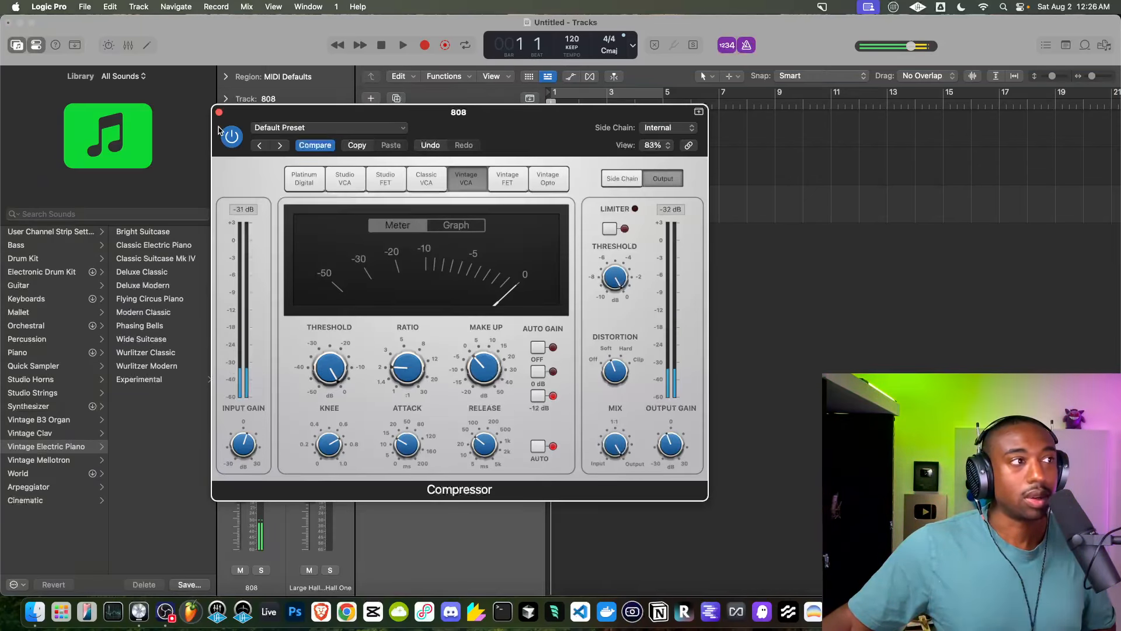
Close the Compressor, reduce Distortion II's Mix to 35%, readjust its Pre Gain, and close its window
left_click(219, 112)
left_click(251, 316)
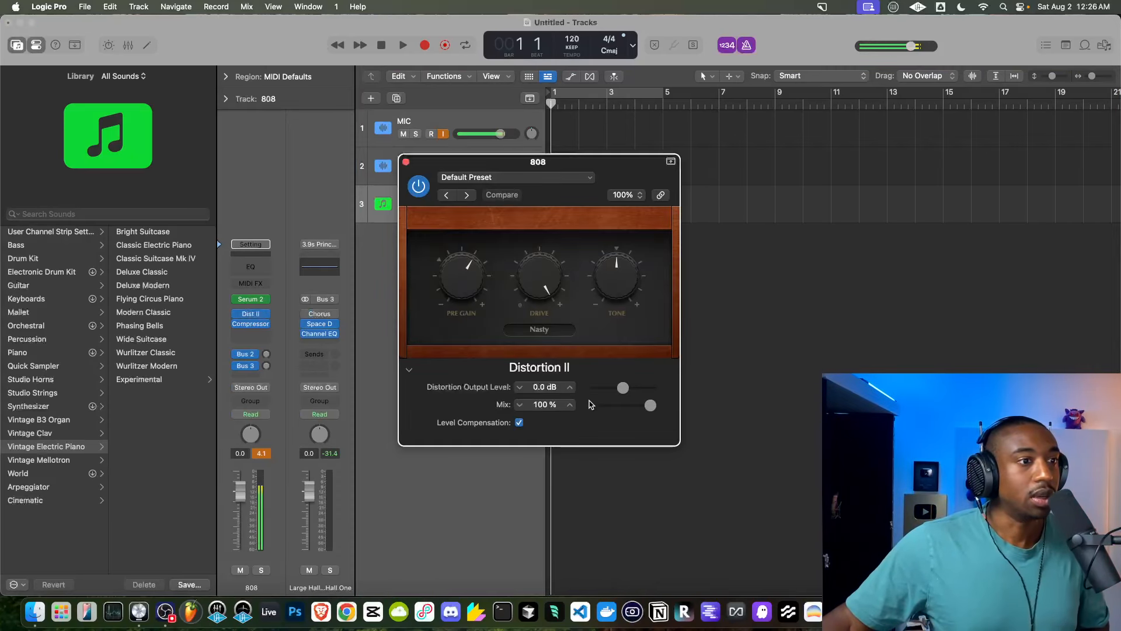
left_click_drag(650, 405, 616, 412)
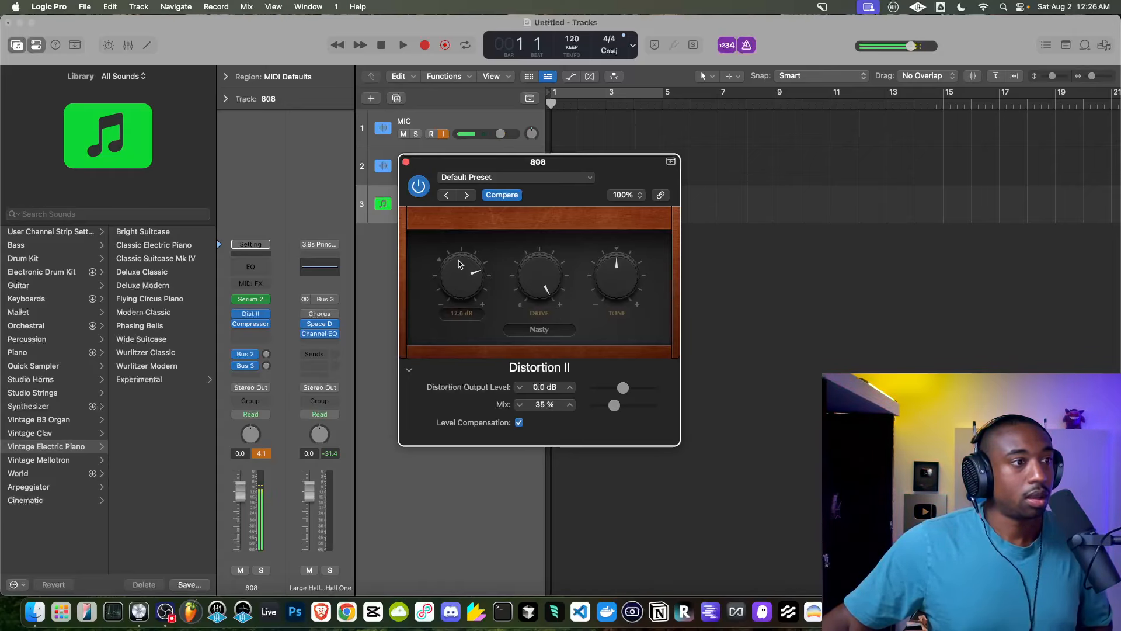
left_click_drag(460, 264, 450, 287)
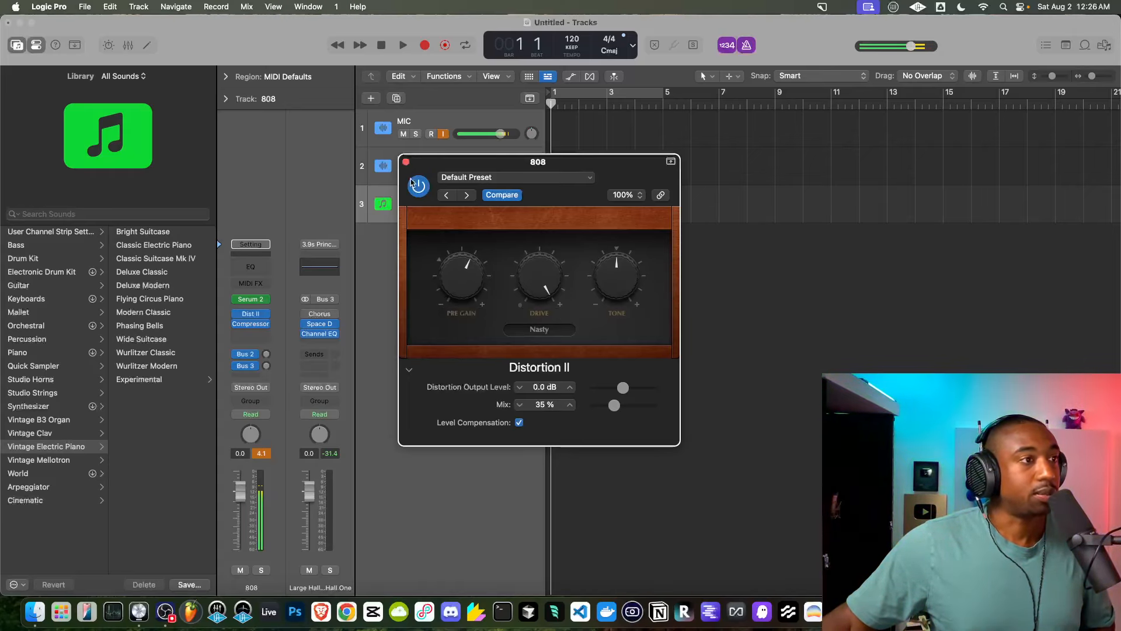
left_click(406, 161)
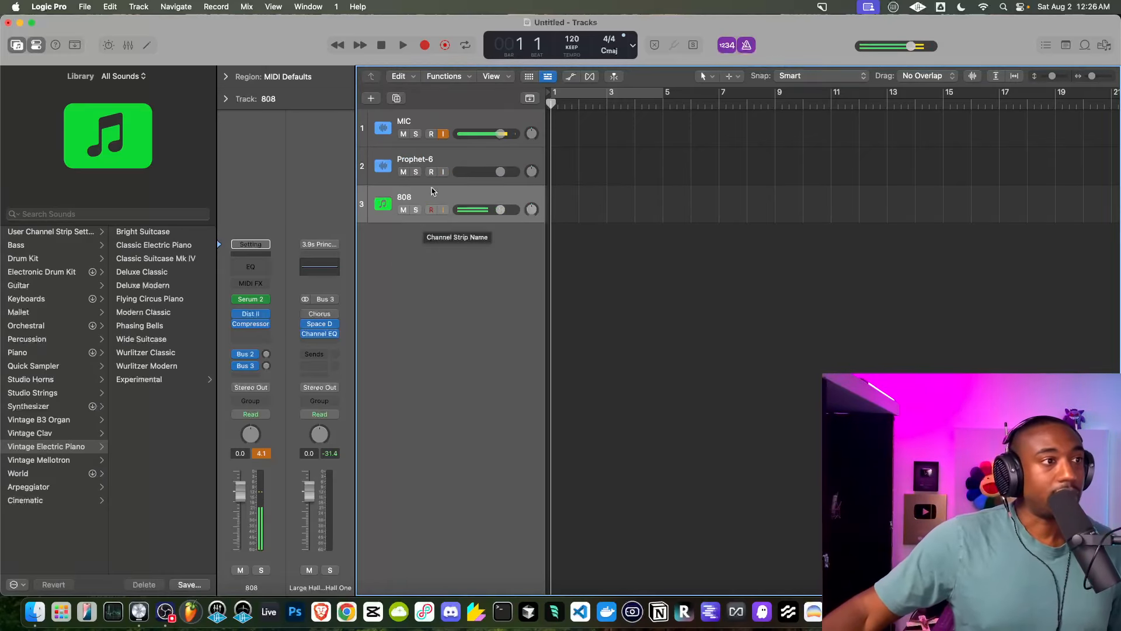
Reopen Serum 2, fine-tune Env 2's decay slightly, and return to Env 1
left_click(250, 299)
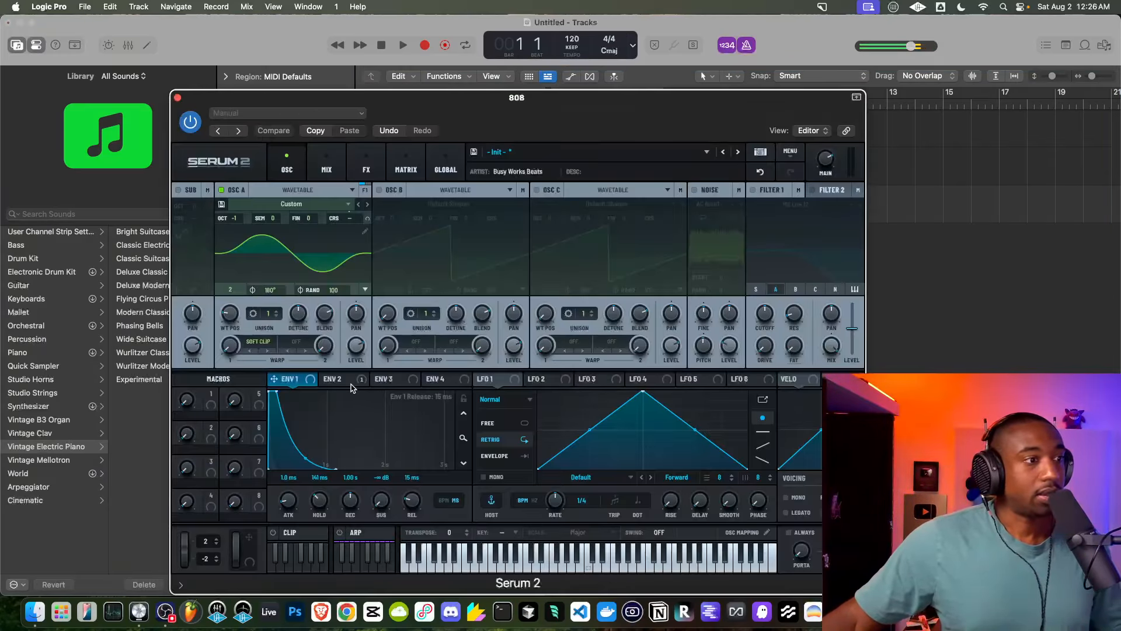
left_click(341, 379)
mouse_move(342, 505)
left_mouse_down()
mouse_move(344, 459)
mouse_move(340, 494)
left_mouse_up()
left_click(303, 386)
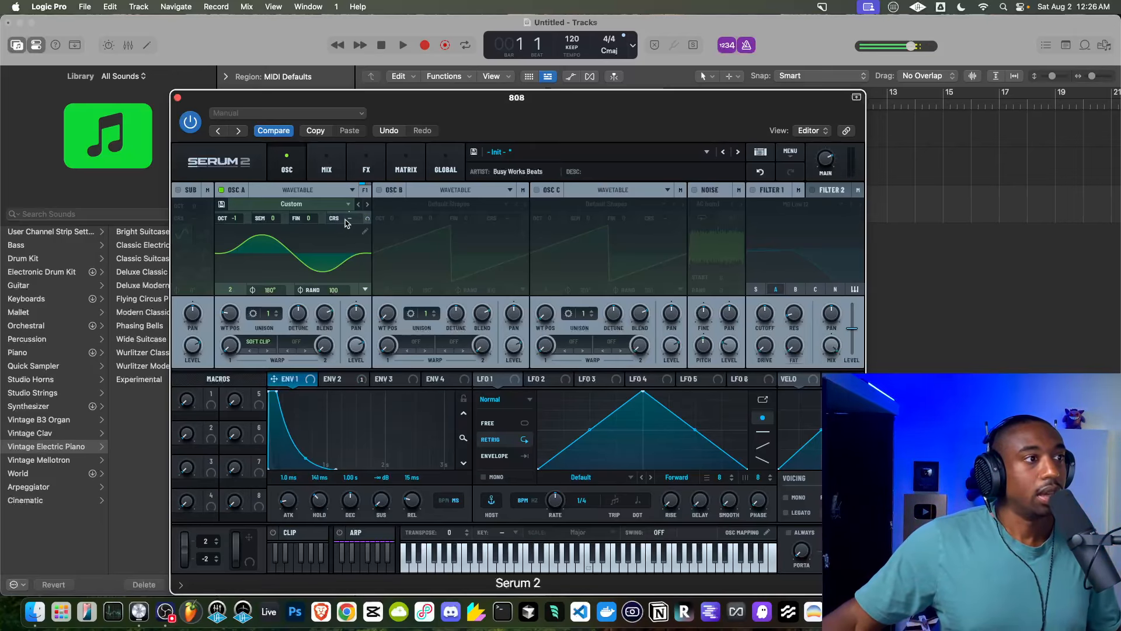
In the modulation matrix, try raising Env 2's amount on A Coarse Pitch to about 28%, then bring it back down
left_click(404, 166)
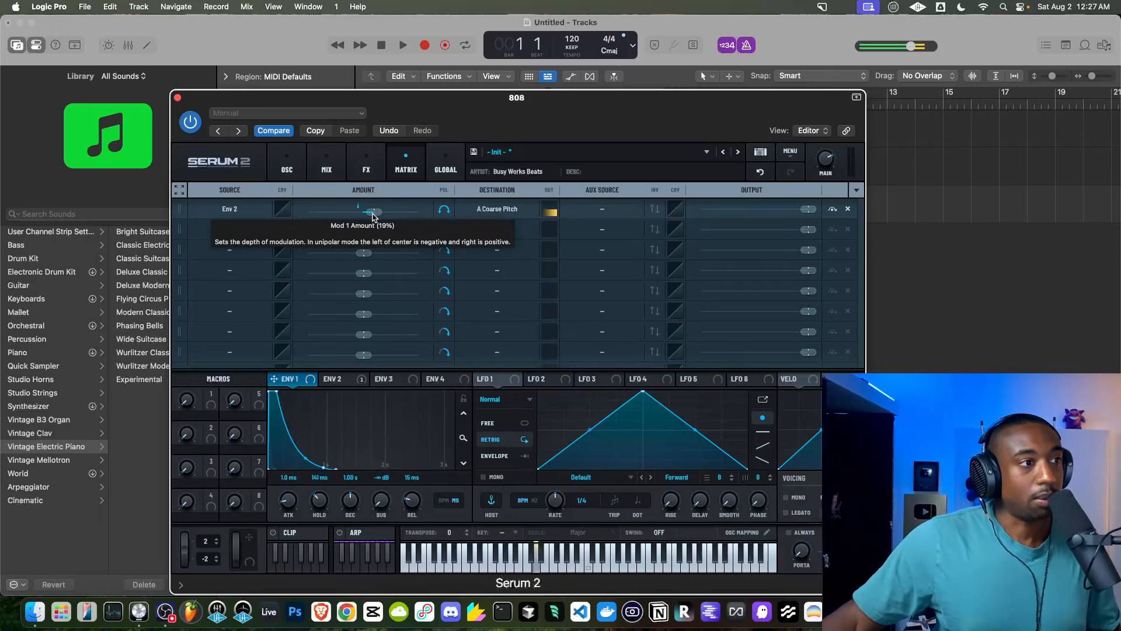
mouse_move(372, 216)
left_mouse_down()
mouse_move(389, 218)
mouse_move(378, 218)
left_mouse_up()
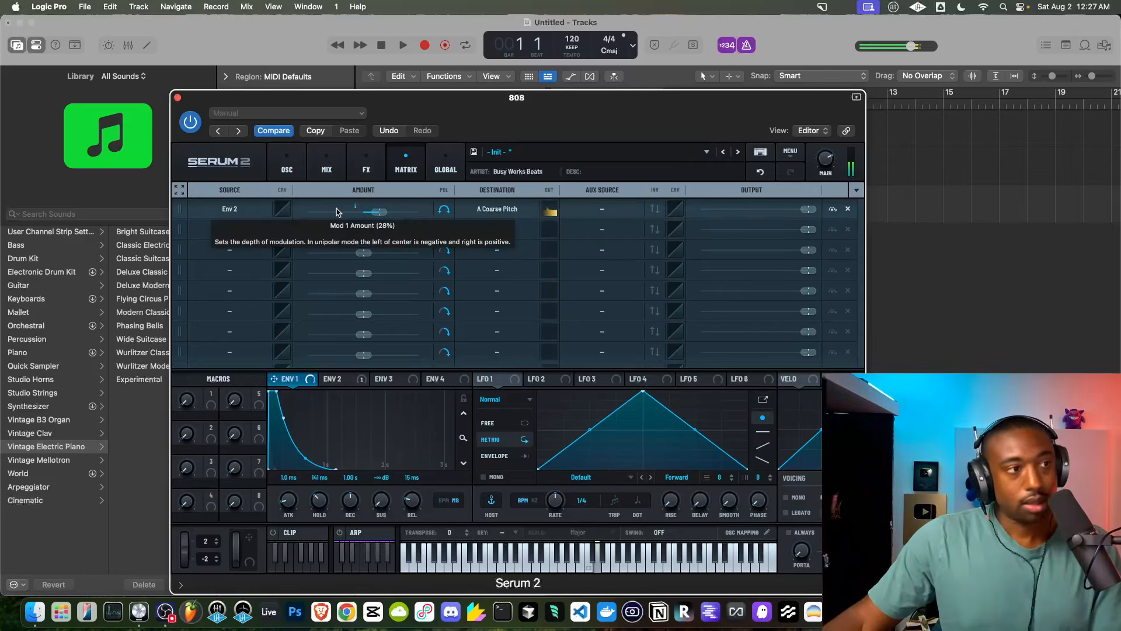
left_click_drag(377, 217, 379, 218)
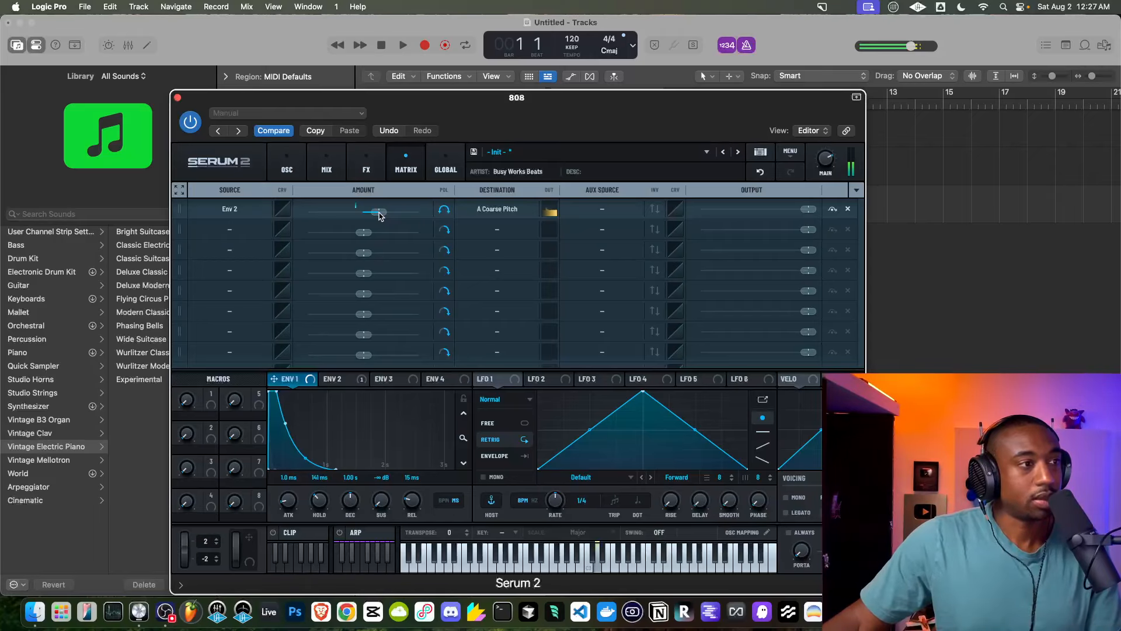
left_click_drag(378, 216, 376, 217)
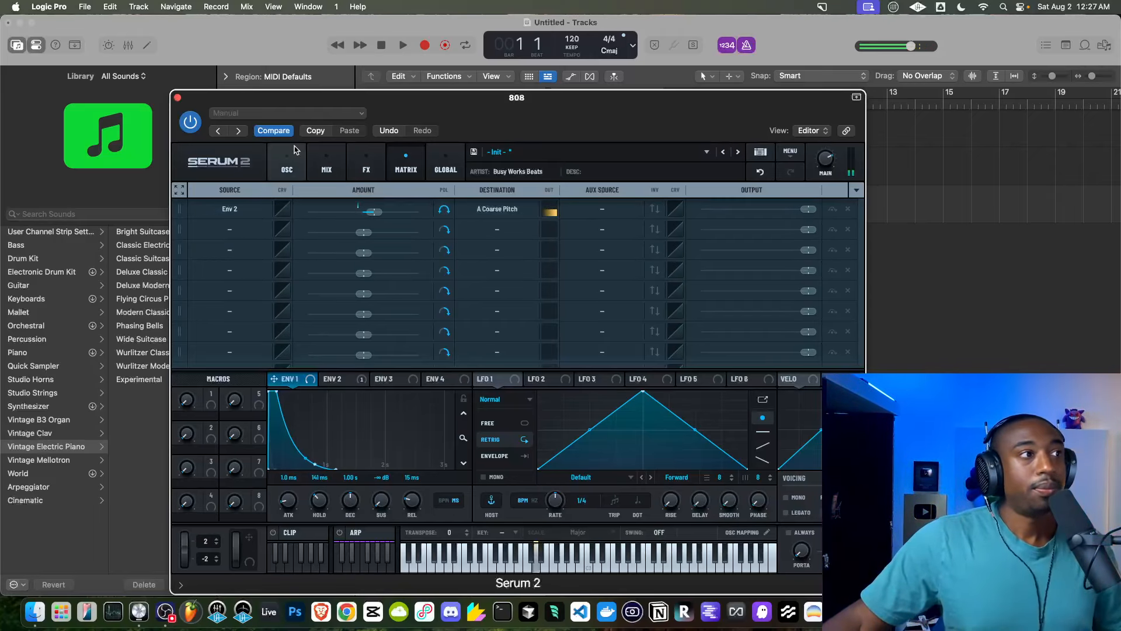
Close Serum 2 and record a two-bar MIDI region on the 808 track starting at bar 1
left_click(178, 97)
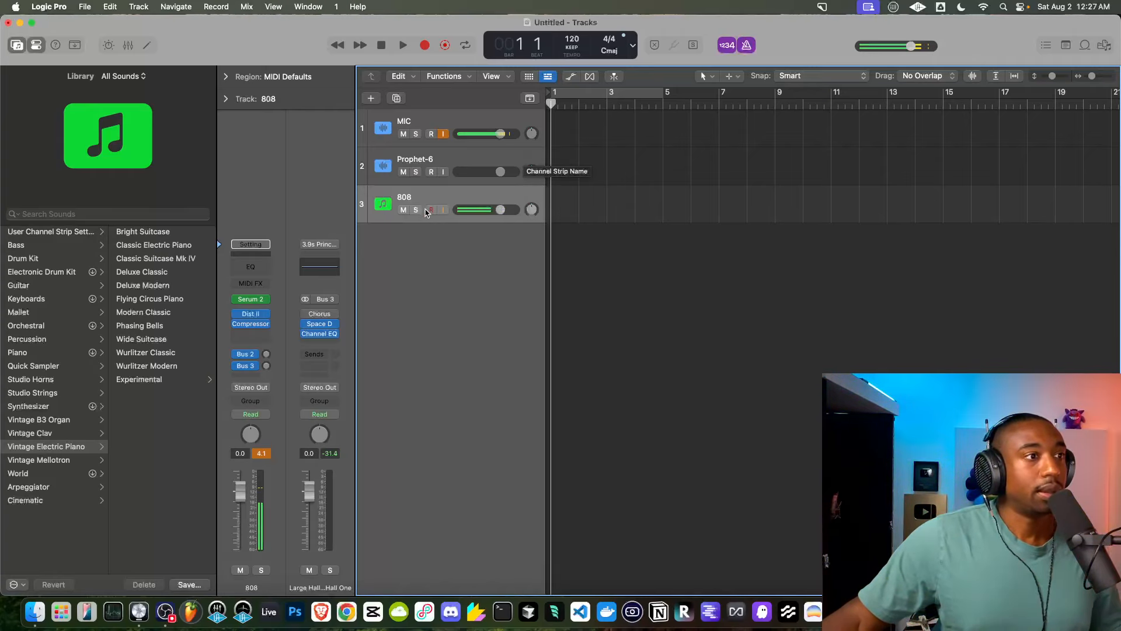
left_click(420, 47)
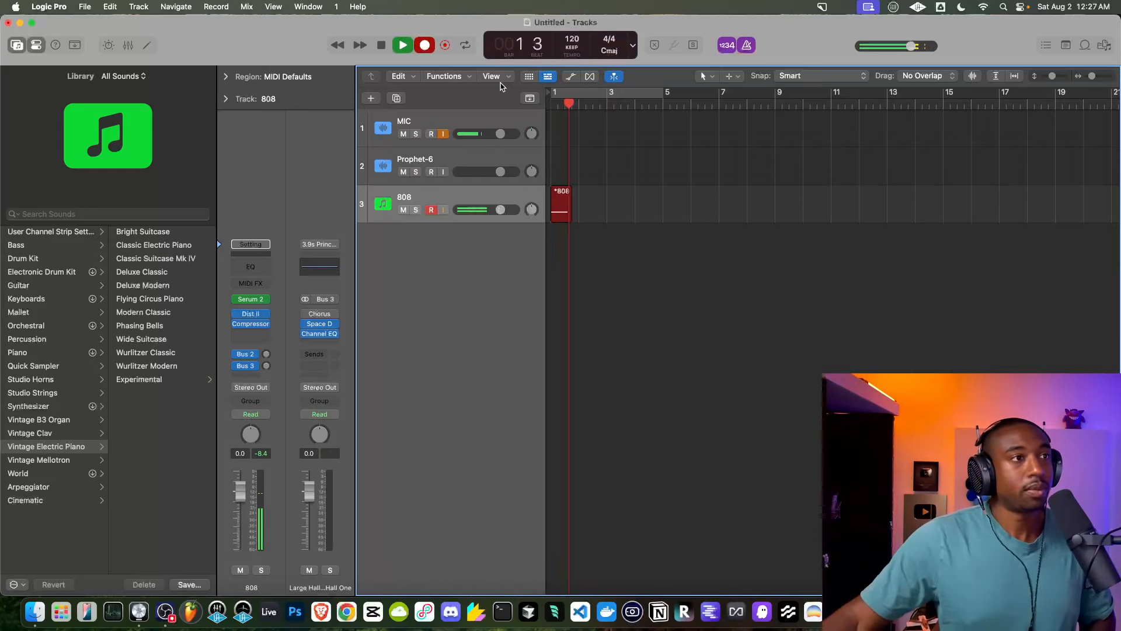
left_click(382, 46)
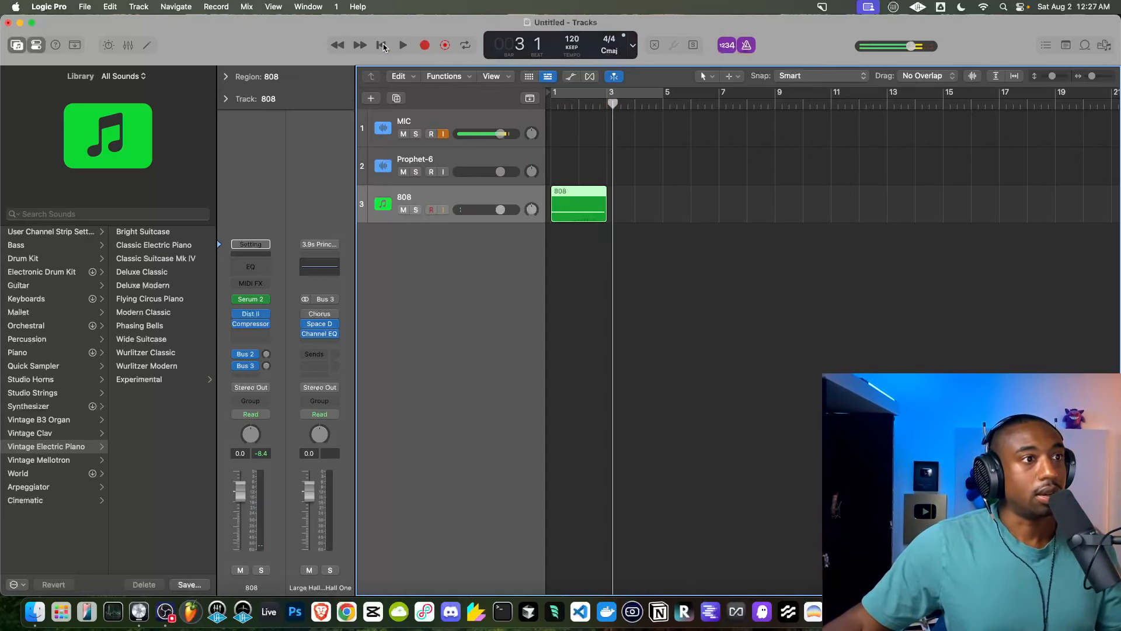
Bounce the recorded 808 region in place to a new track named "808 Distorted", leaving the source region as is
right_click(585, 201)
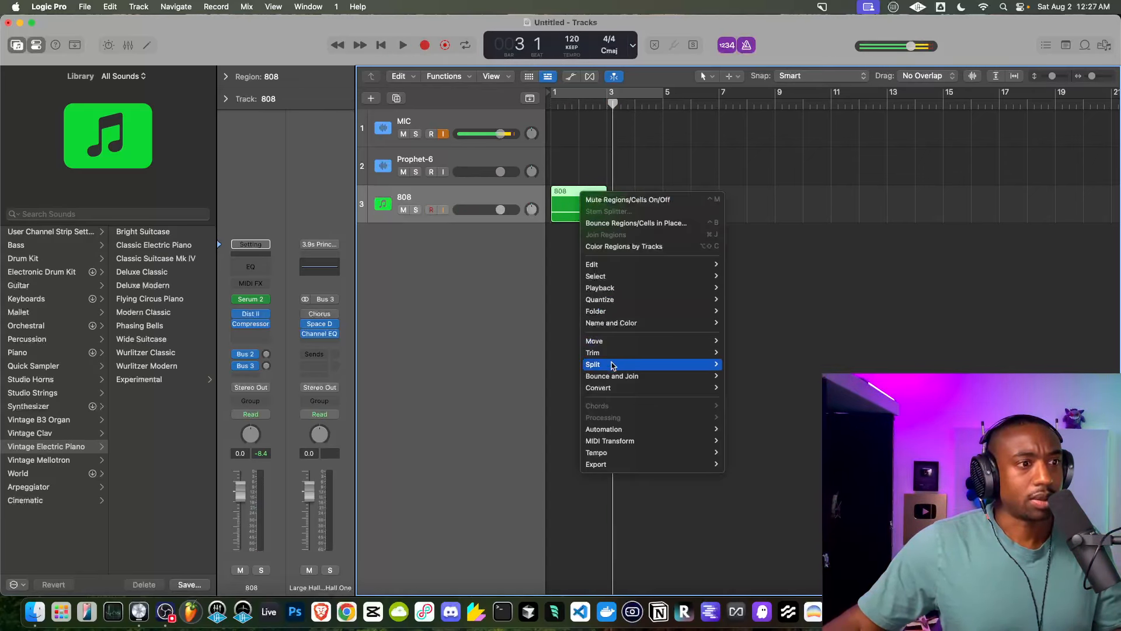
mouse_move(614, 378)
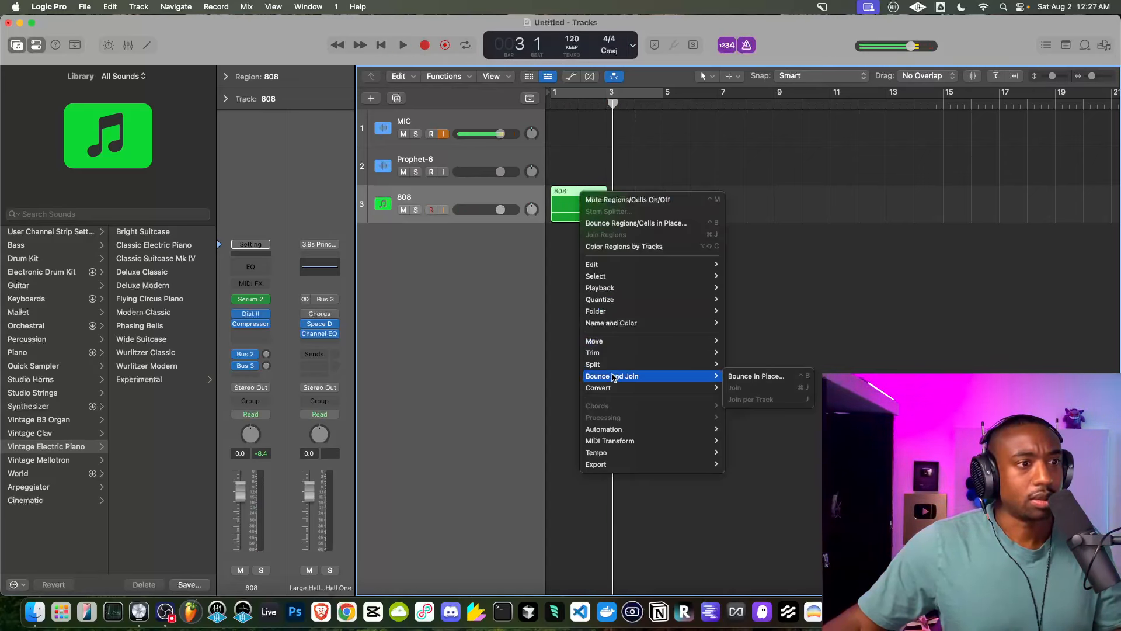
left_click(767, 380)
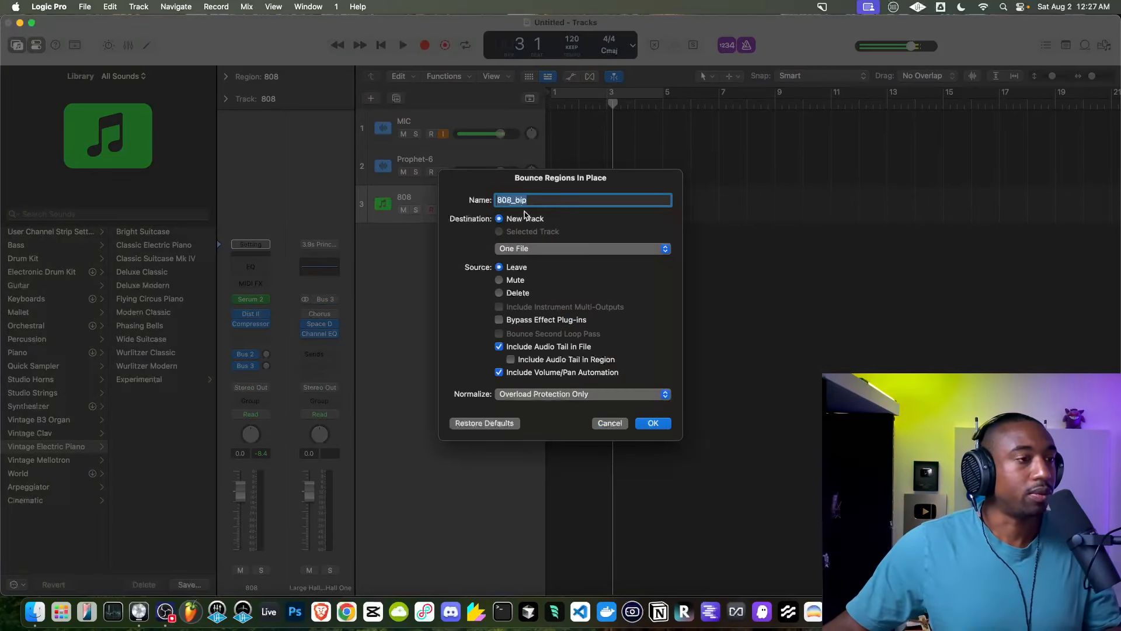
left_click(531, 200)
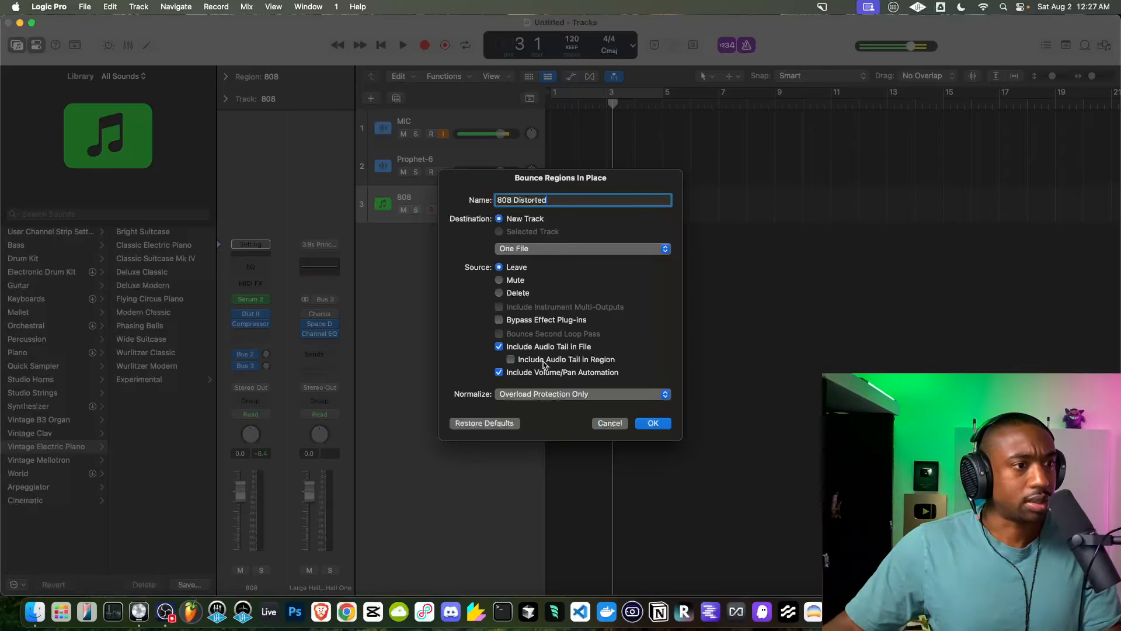
left_click(654, 424)
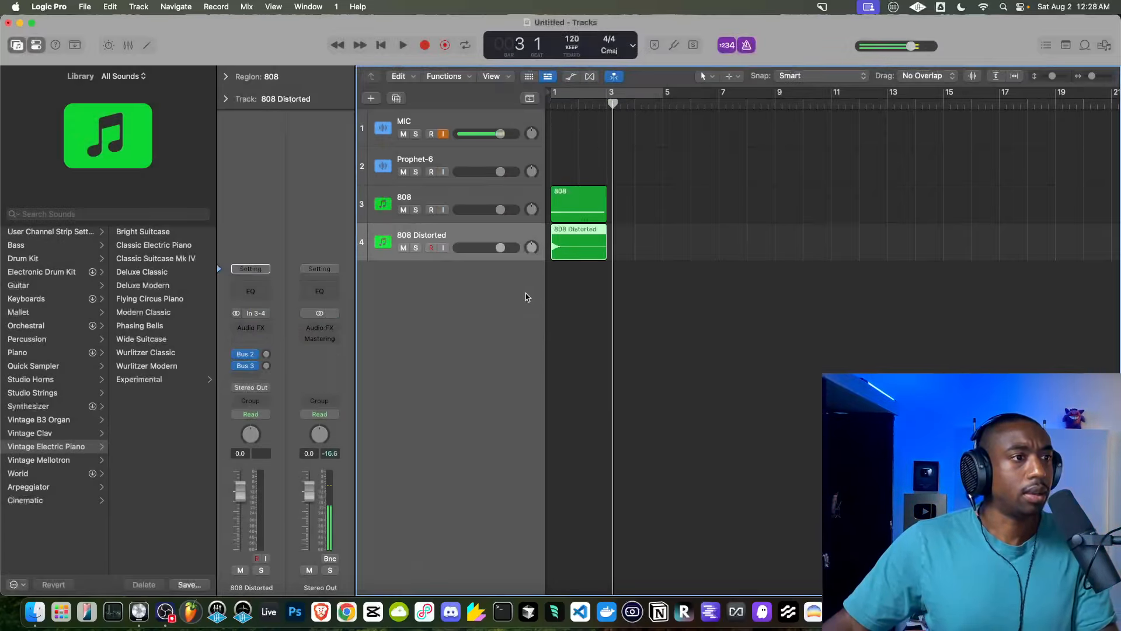
Mute the original 808 track, turn off the metronome, and play the bounced 808 Distorted region from bar 1
scroll(562, 241, "up", 8)
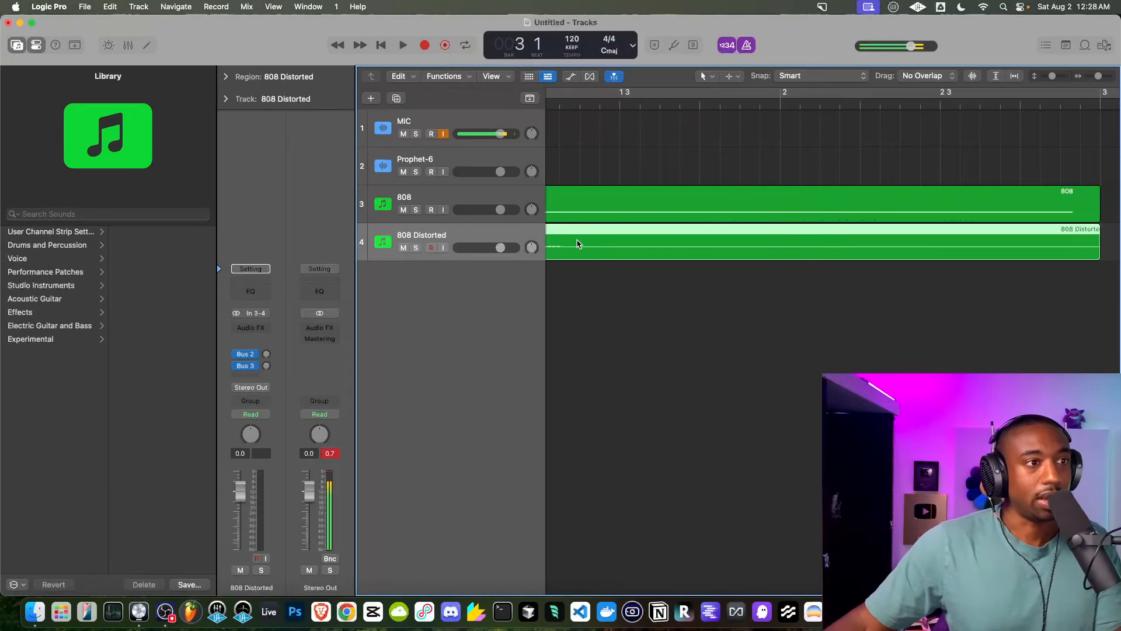
scroll(580, 243, "left", 3)
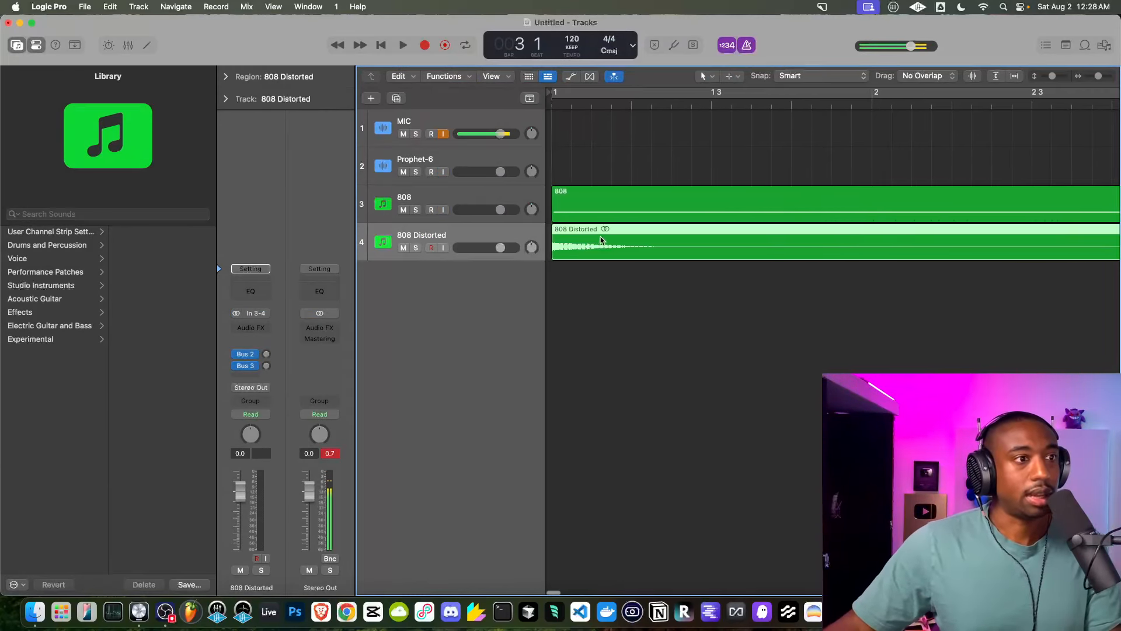
left_click(403, 210)
key("Return")
key("space")
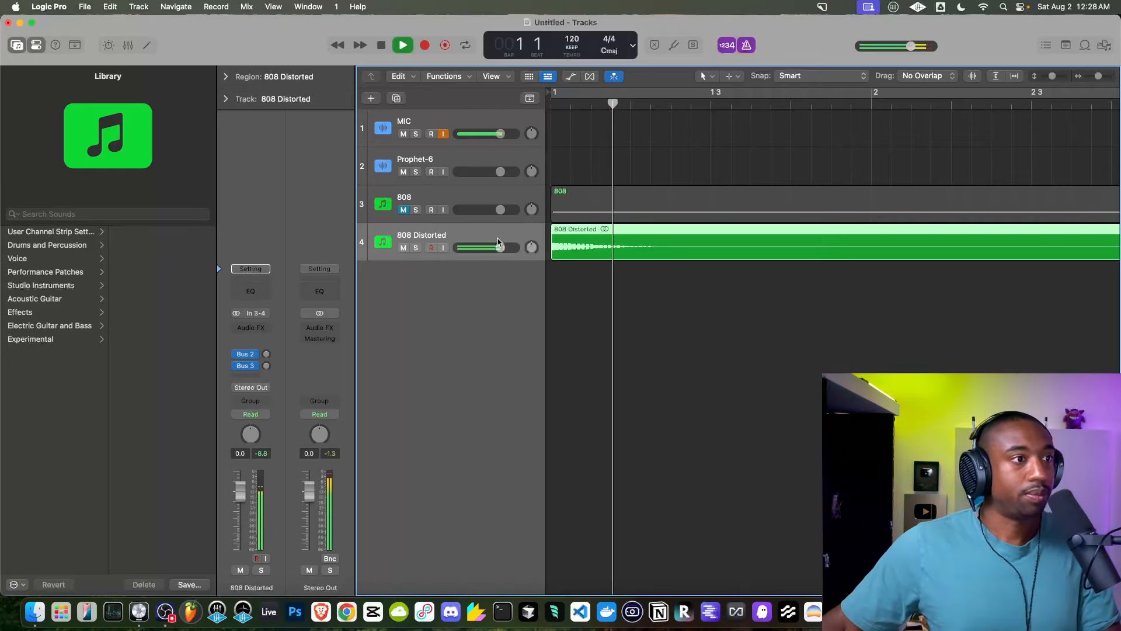
left_click(741, 51)
key("Return")
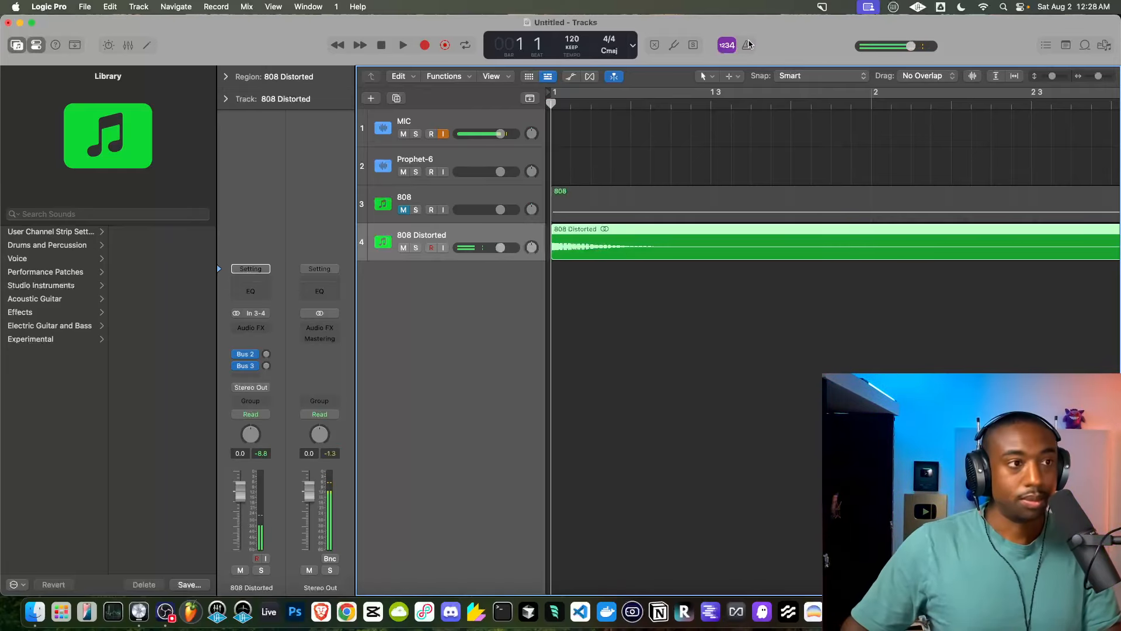
key("space")
key("space")
Open the 808 Distorted region in the audio editor and examine its waveform shape and decay at close and wide range
scroll(563, 257, "up", 8)
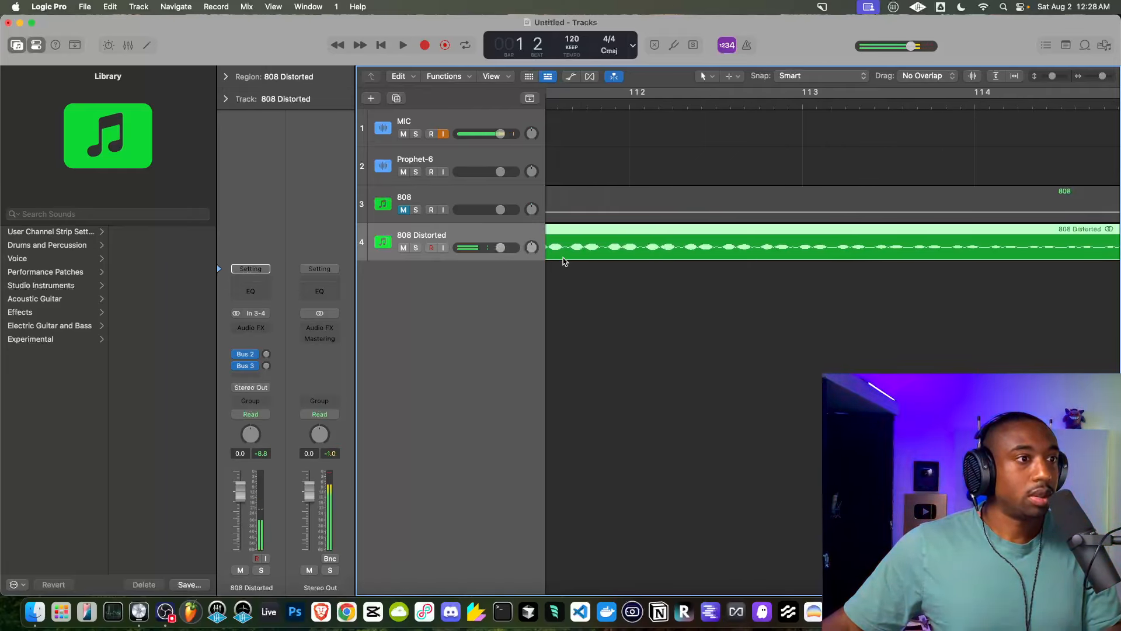
key("e")
key("e")
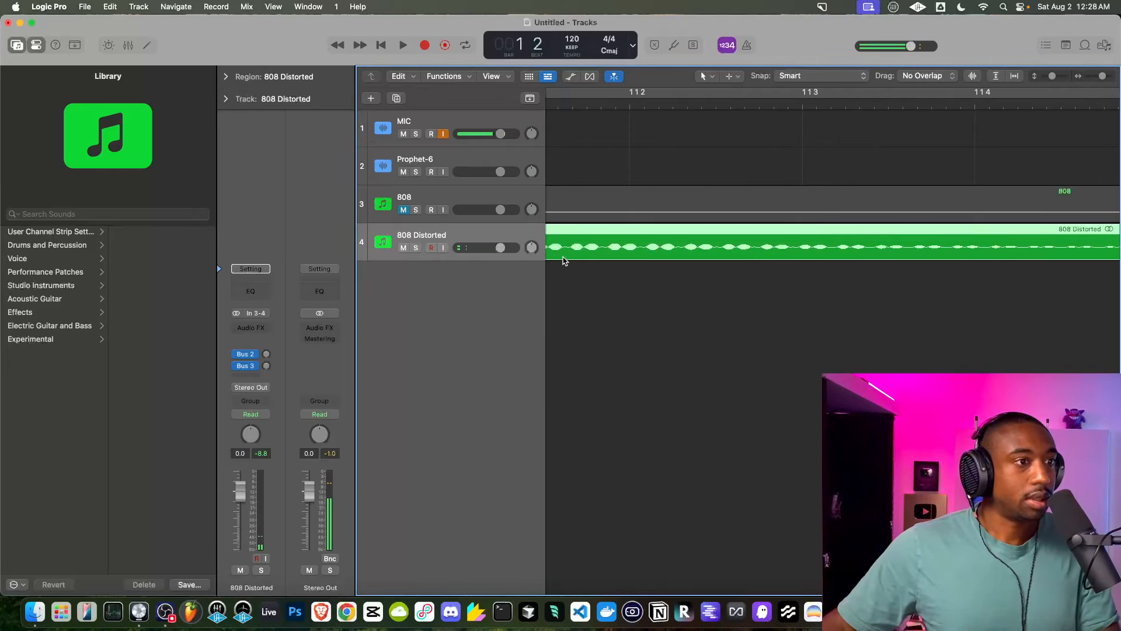
key("e")
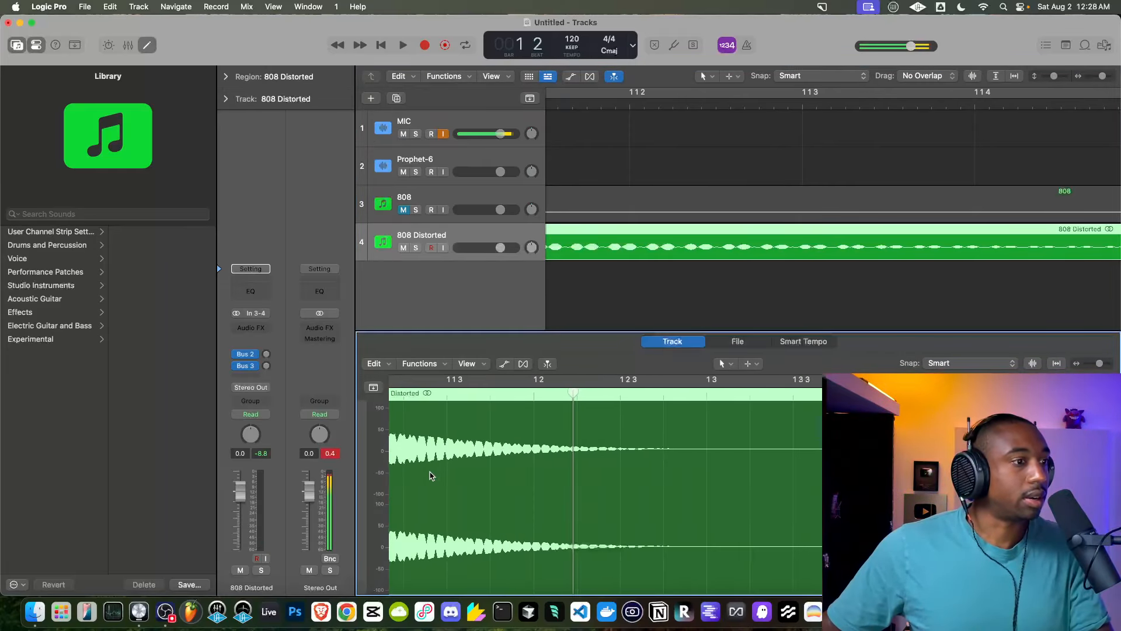
scroll(431, 475, "left", 3)
scroll(413, 446, "up", 10)
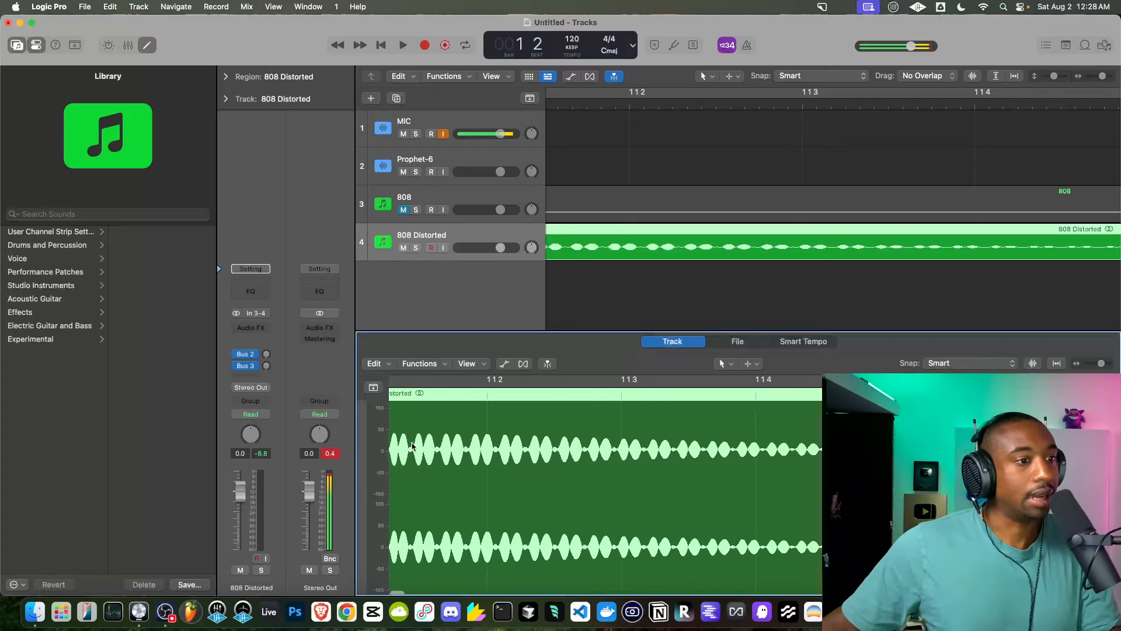
scroll(447, 450, "down", 4)
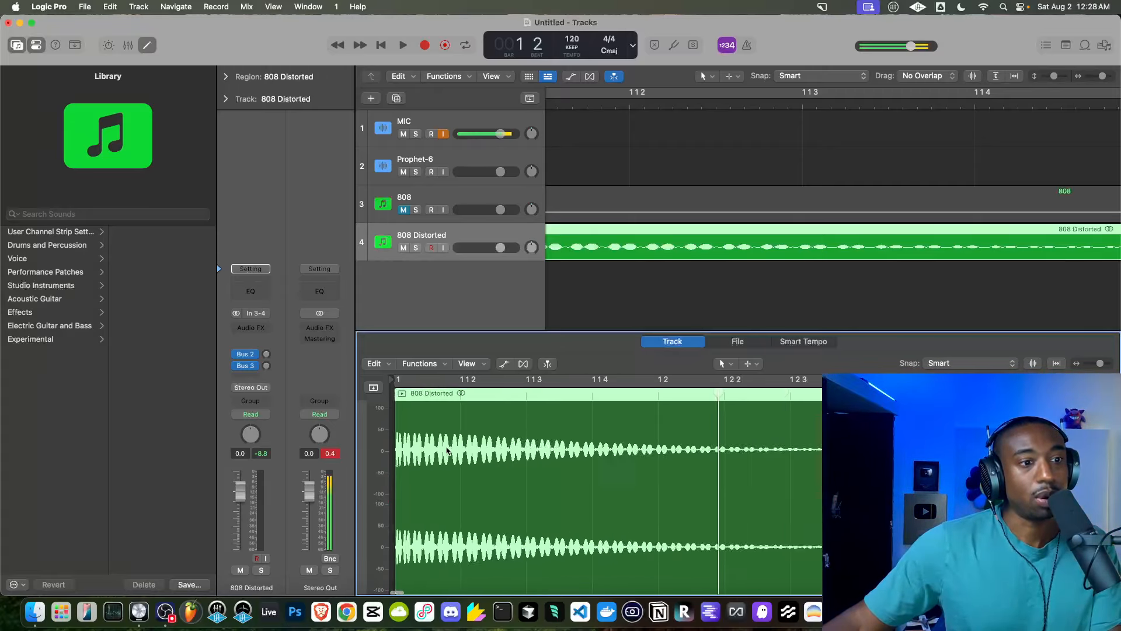
scroll(438, 448, "down", 3)
scroll(415, 442, "up", 10)
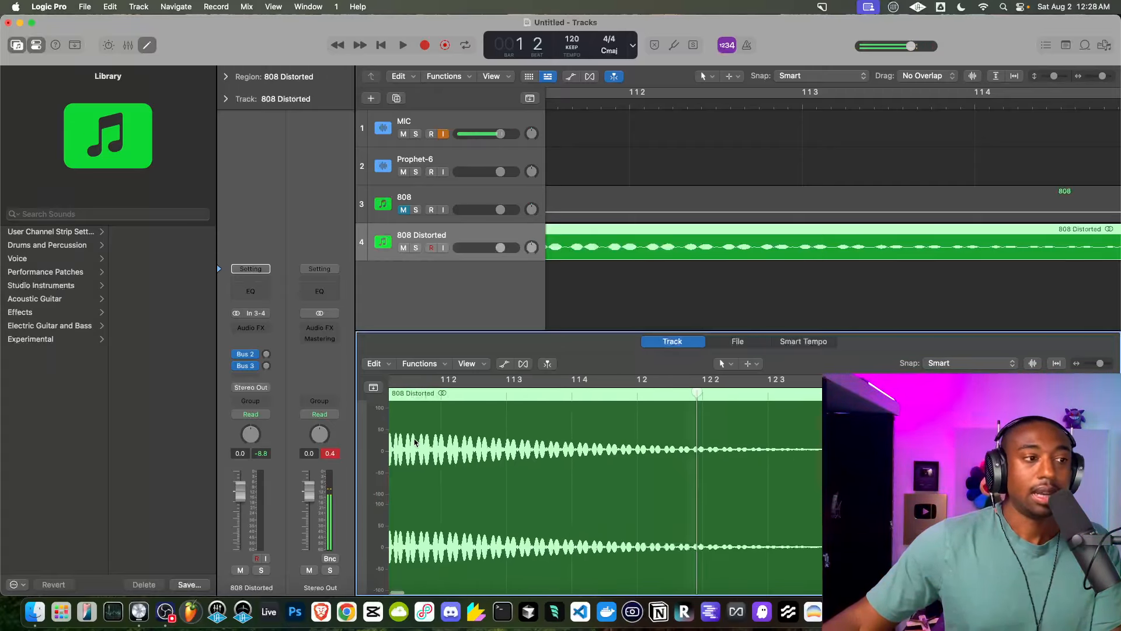
scroll(415, 442, "down", 10)
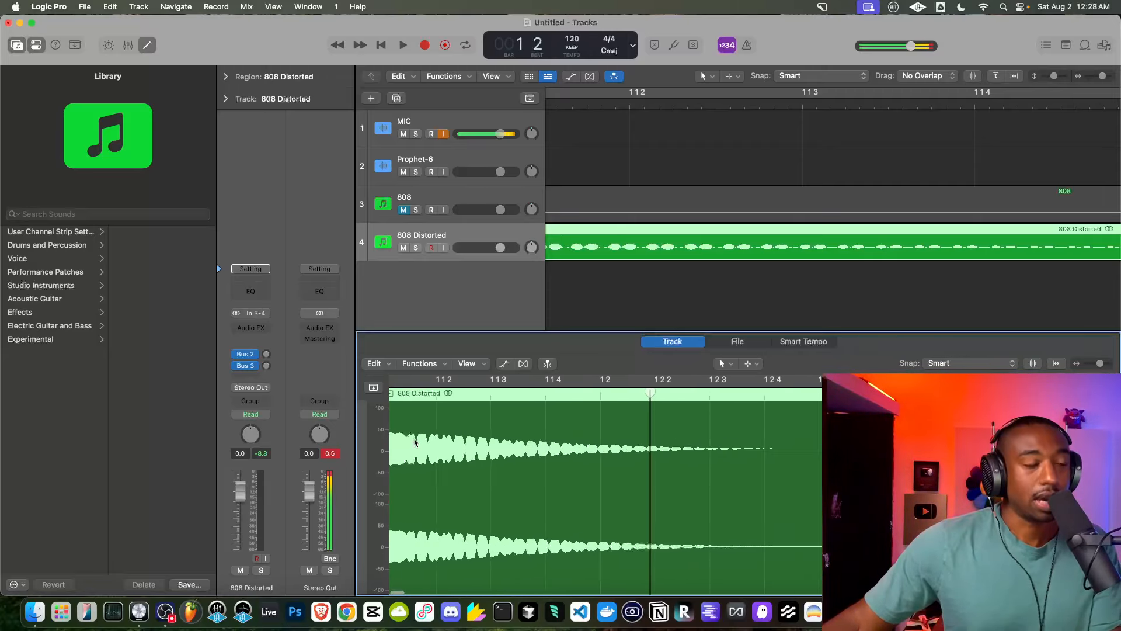
scroll(416, 442, "up", 10)
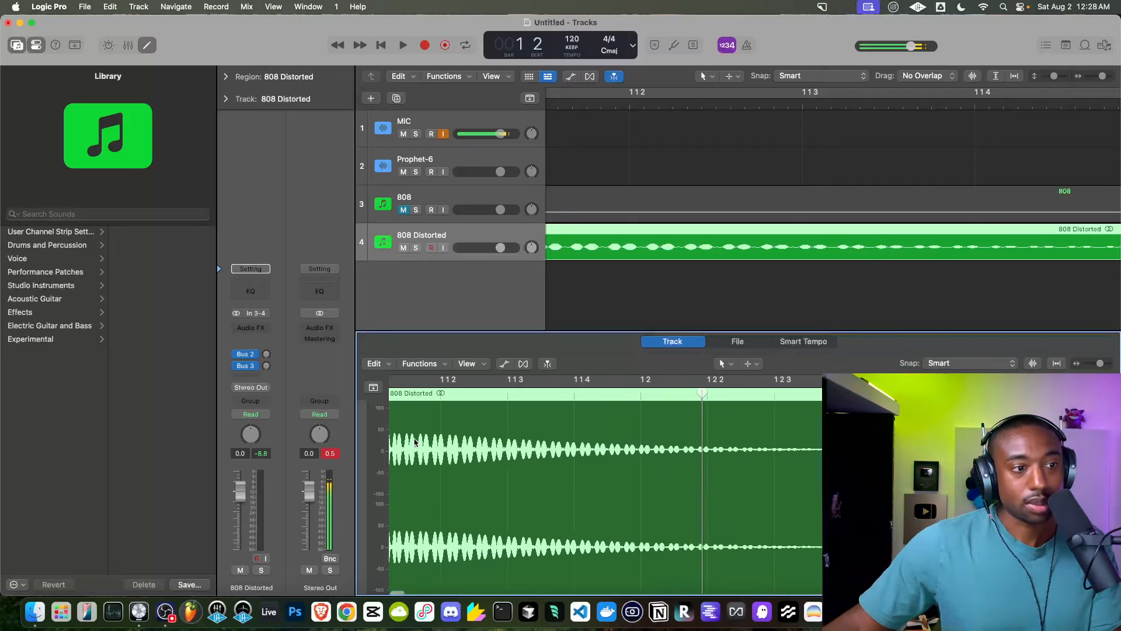
scroll(415, 442, "down", 5)
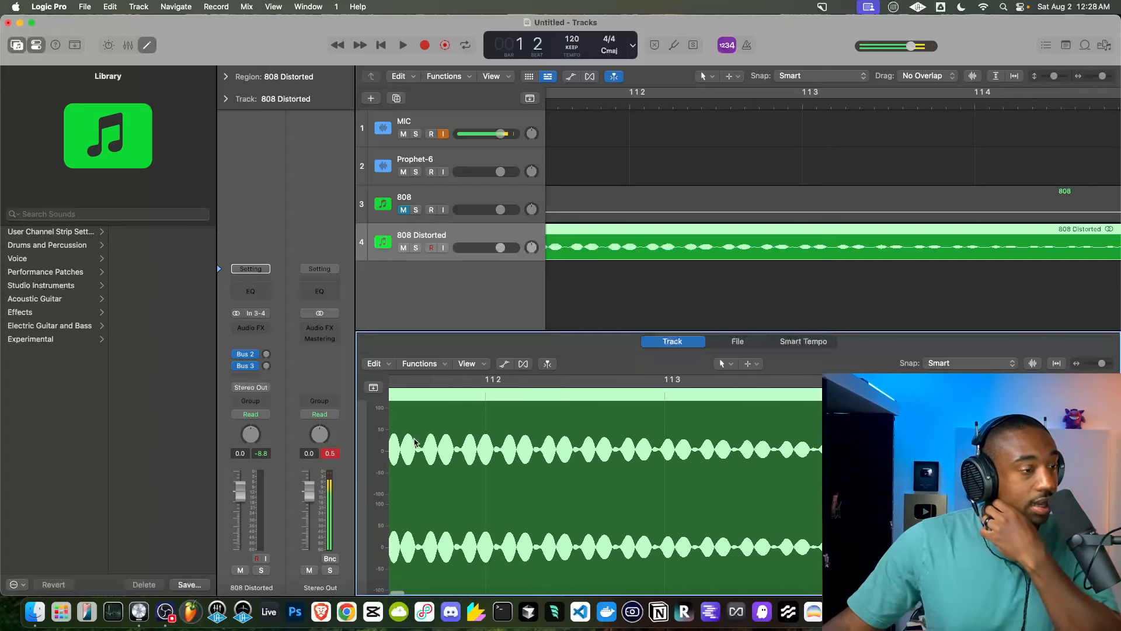
scroll(415, 442, "down", 3)
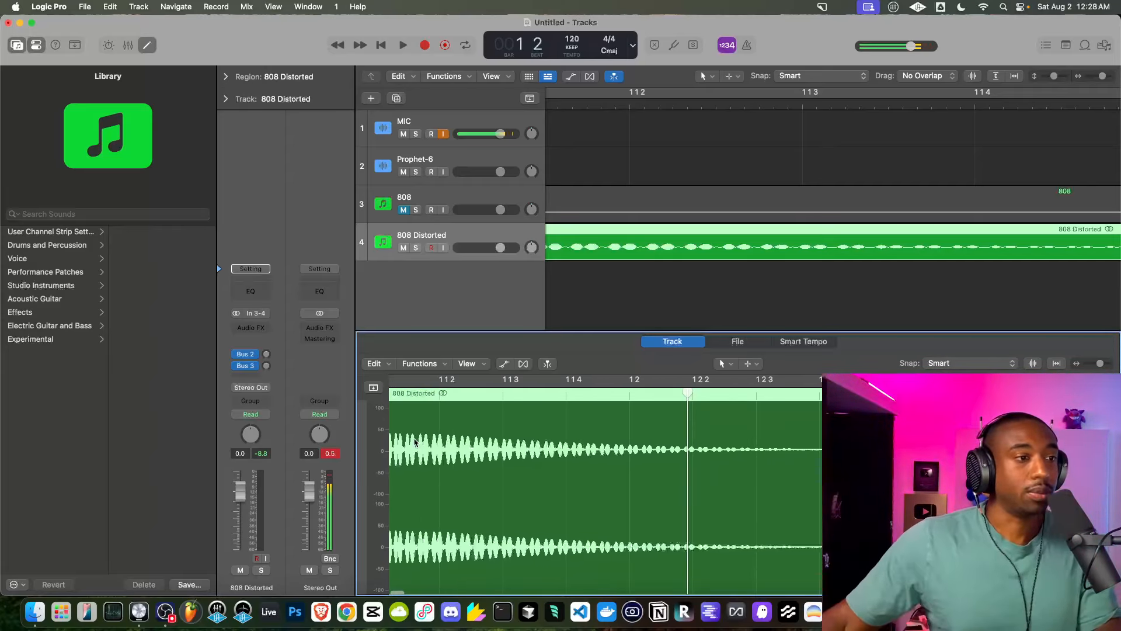
Play the 808 Distorted region from the beginning again to check the bounced sound
key("space")
key("space")
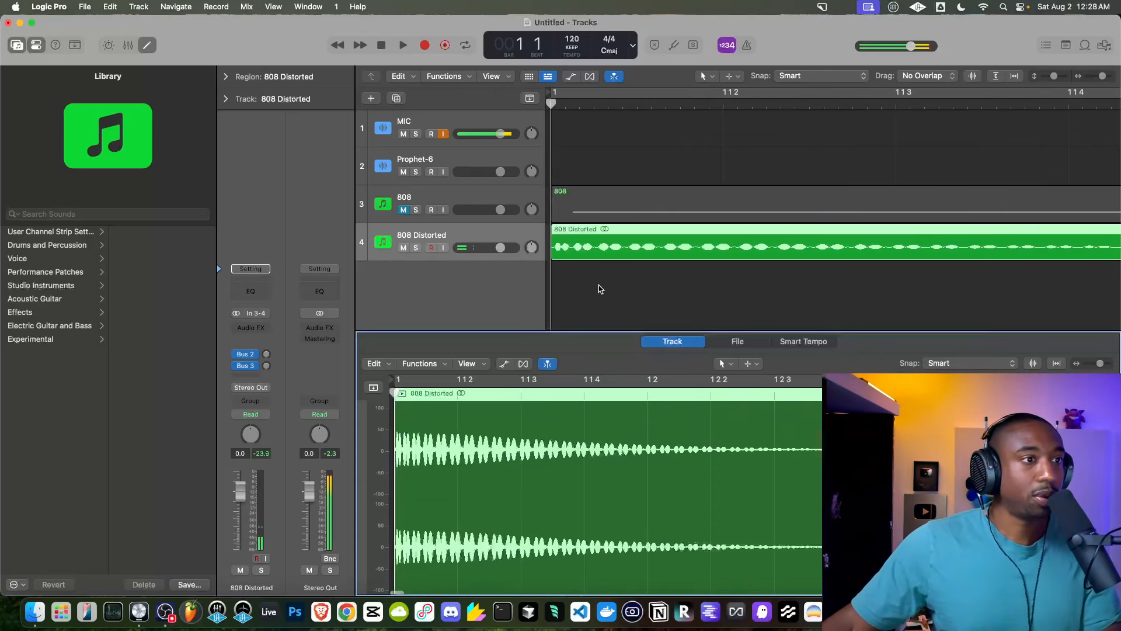
scroll(590, 292, "down", 5)
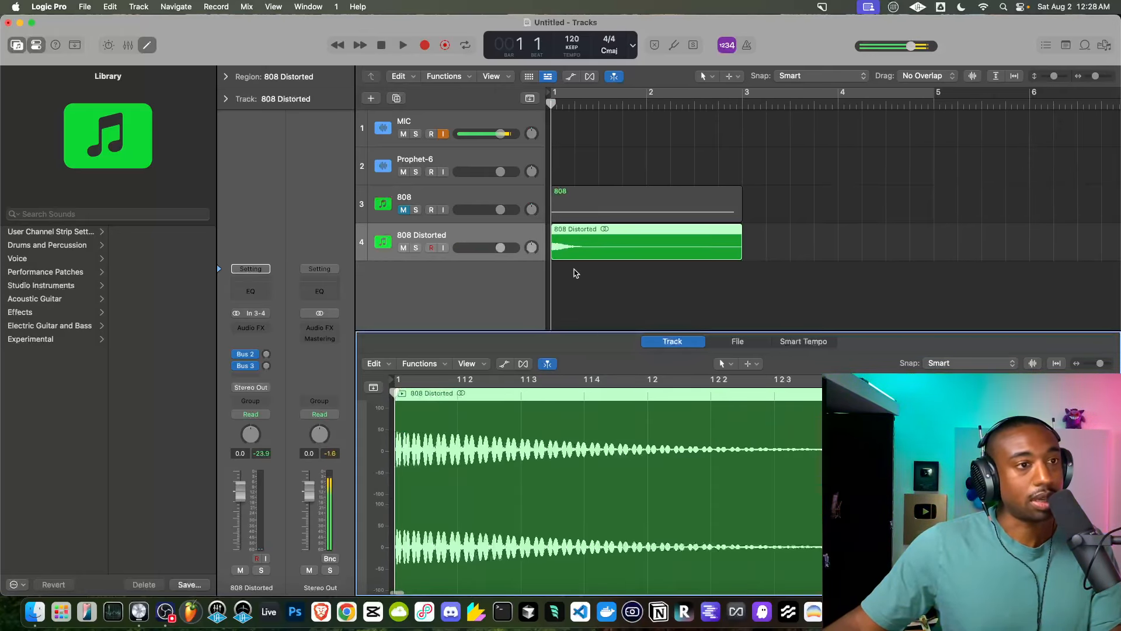
key("space")
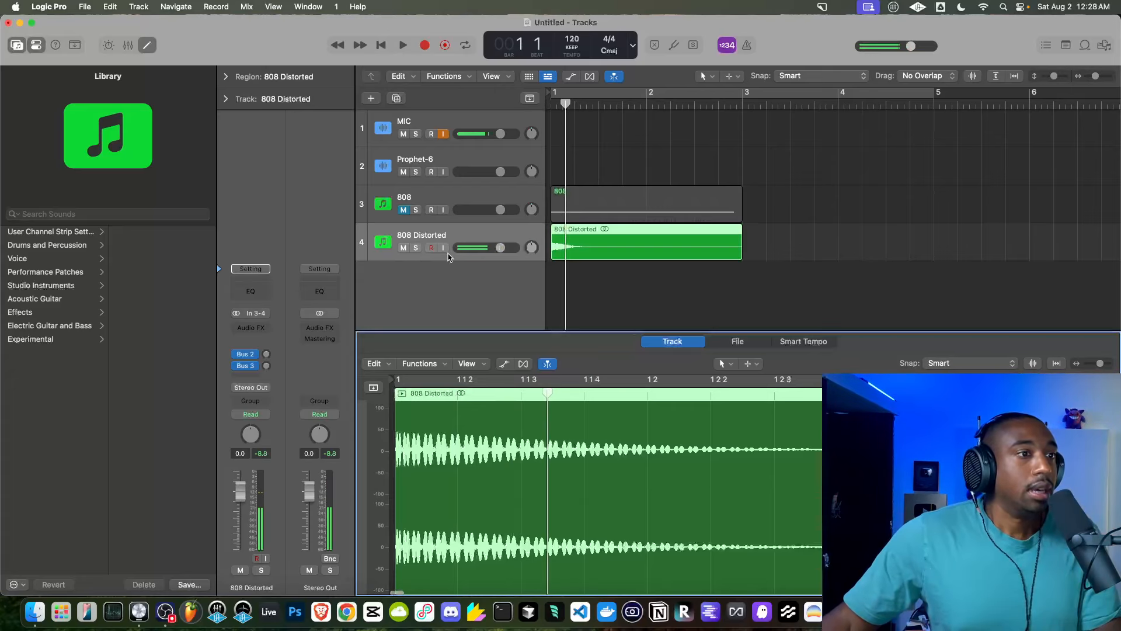
Play the 808 Distorted region briefly and convert it to a new Sampler track with zones from transient markers
key("space")
key("space")
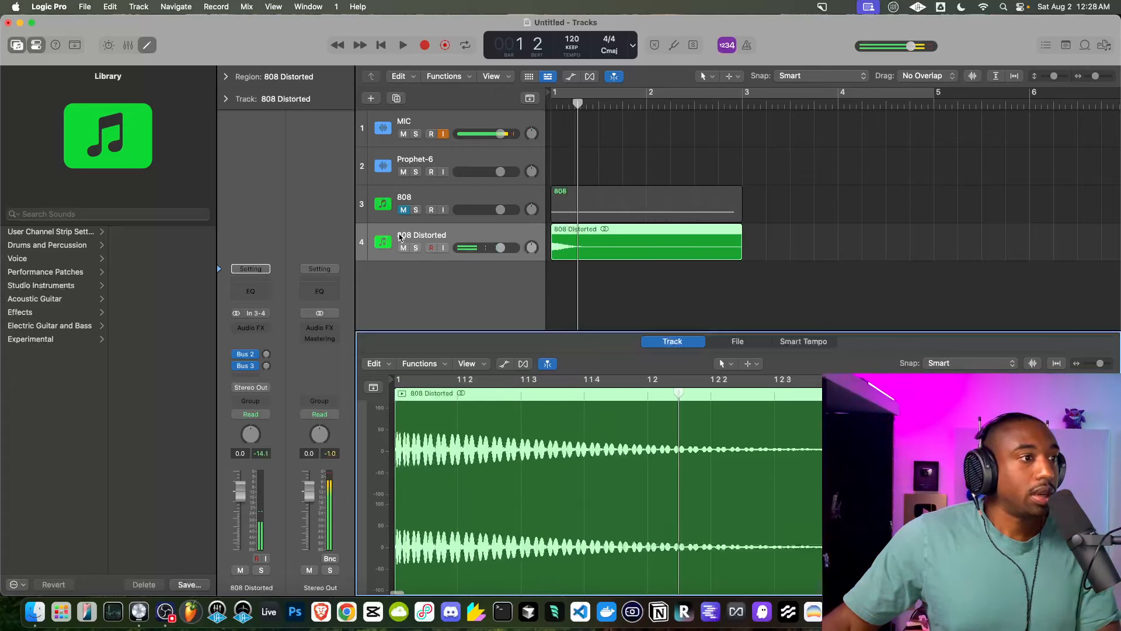
left_click(400, 237)
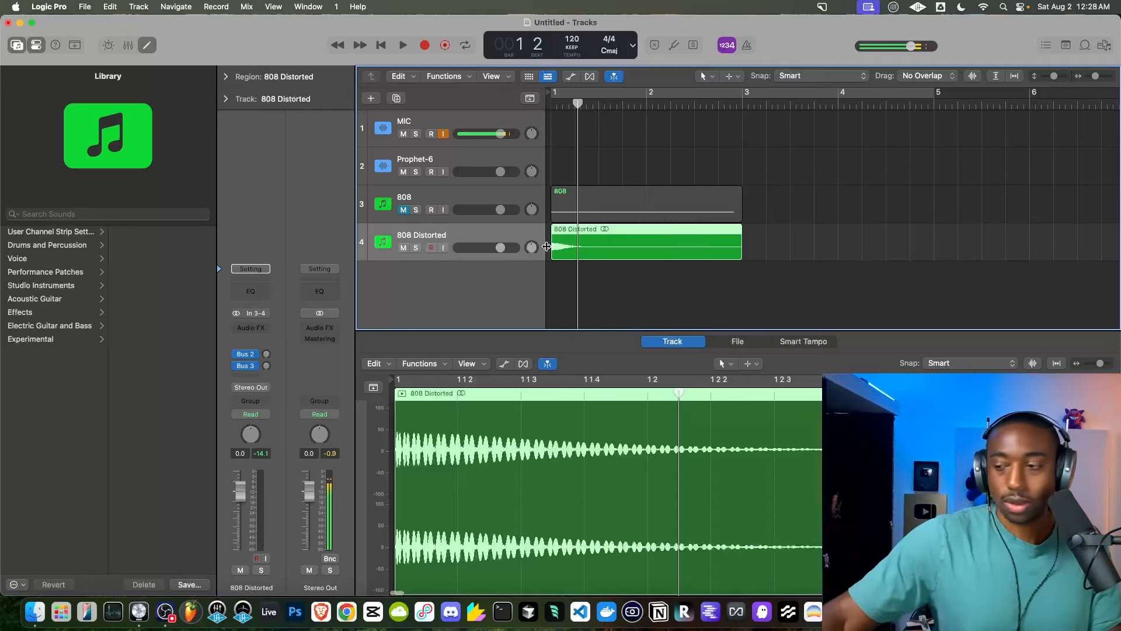
right_click(620, 250)
mouse_move(701, 433)
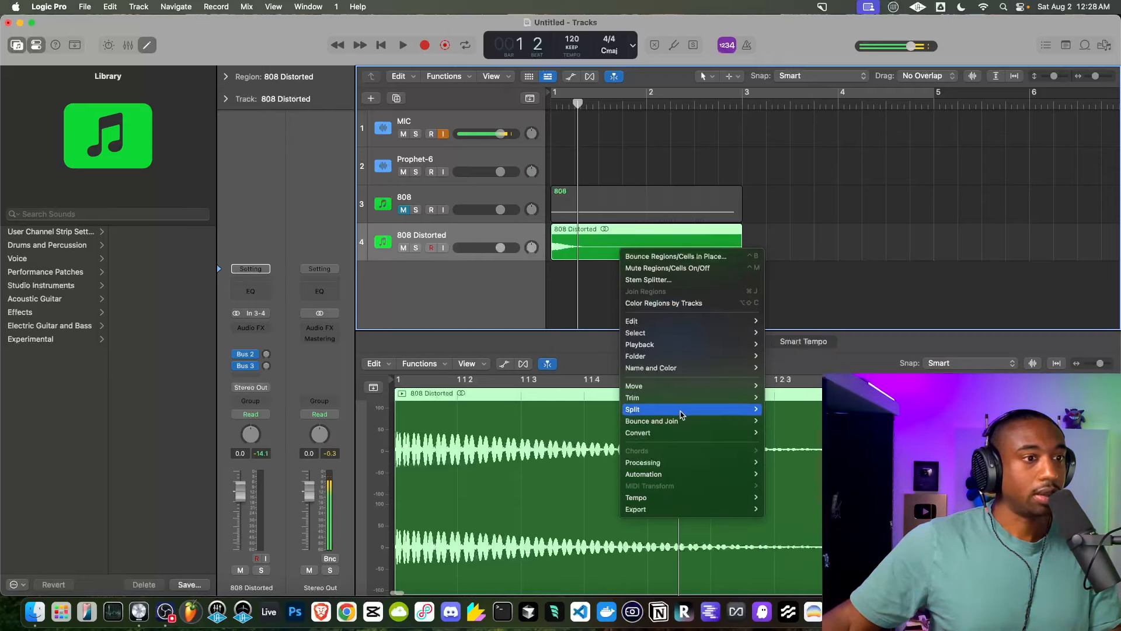
left_click(809, 457)
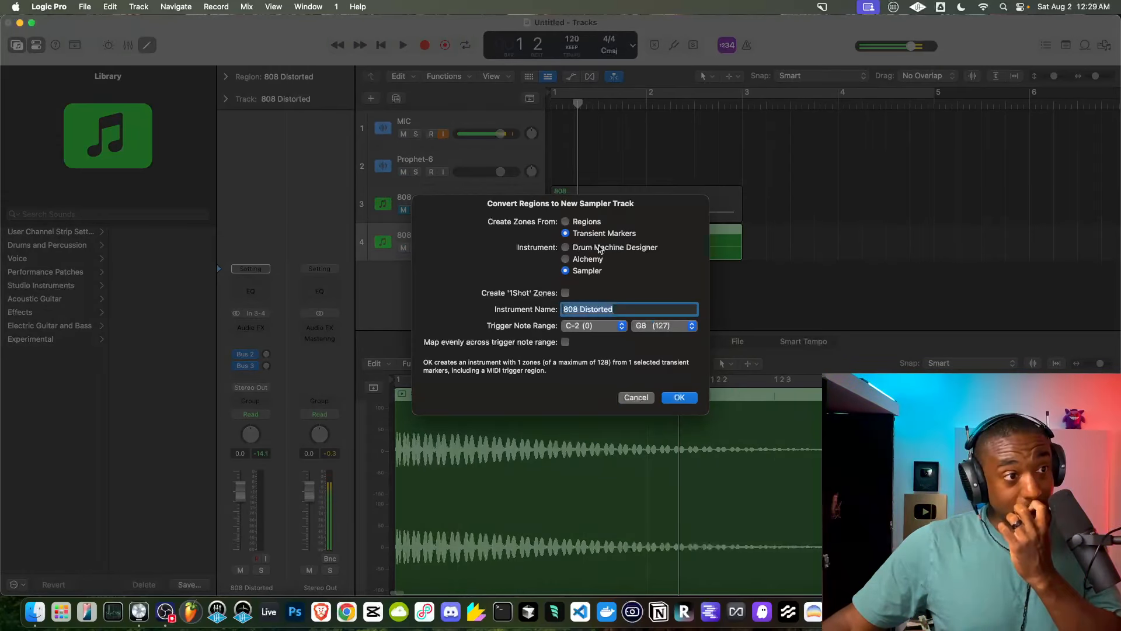
left_click(681, 399)
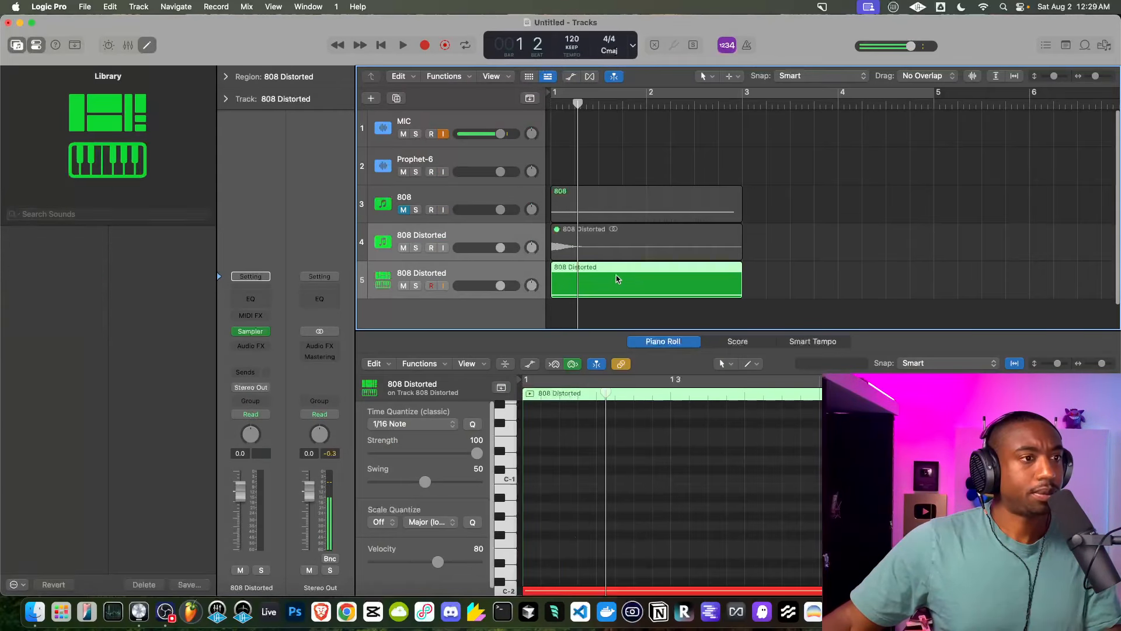
Open the new track's Sampler and examine its zone mapping, modulation matrix and Env 1 envelope types, closing it when done
left_click(252, 332)
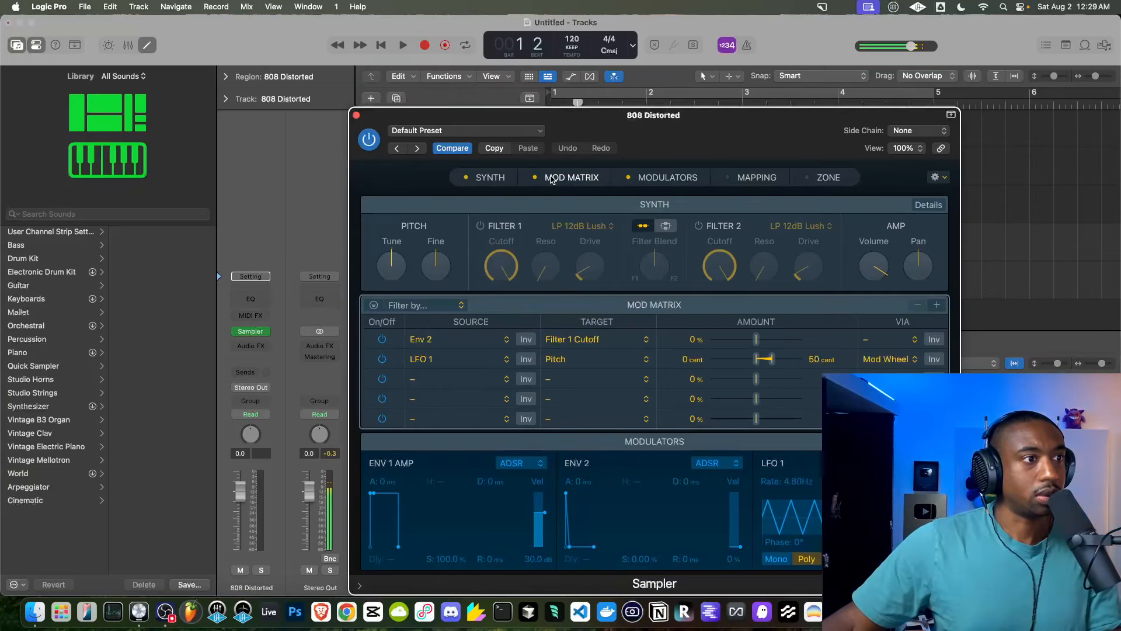
left_click(783, 179)
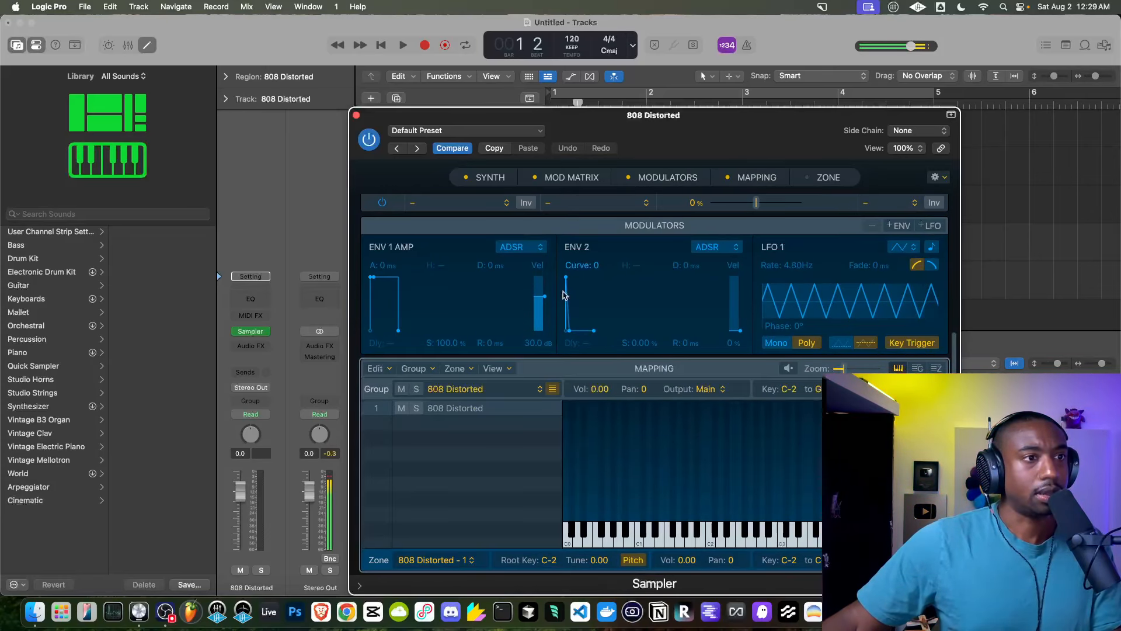
scroll(563, 286, "up", 3)
scroll(601, 328, "up", 3)
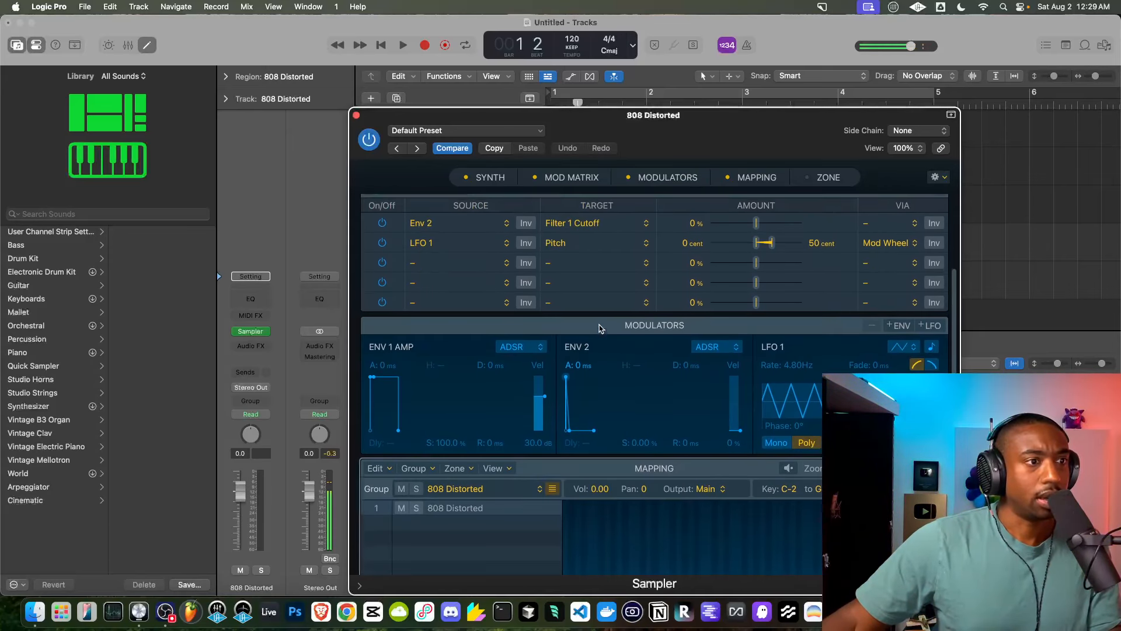
left_click(536, 349)
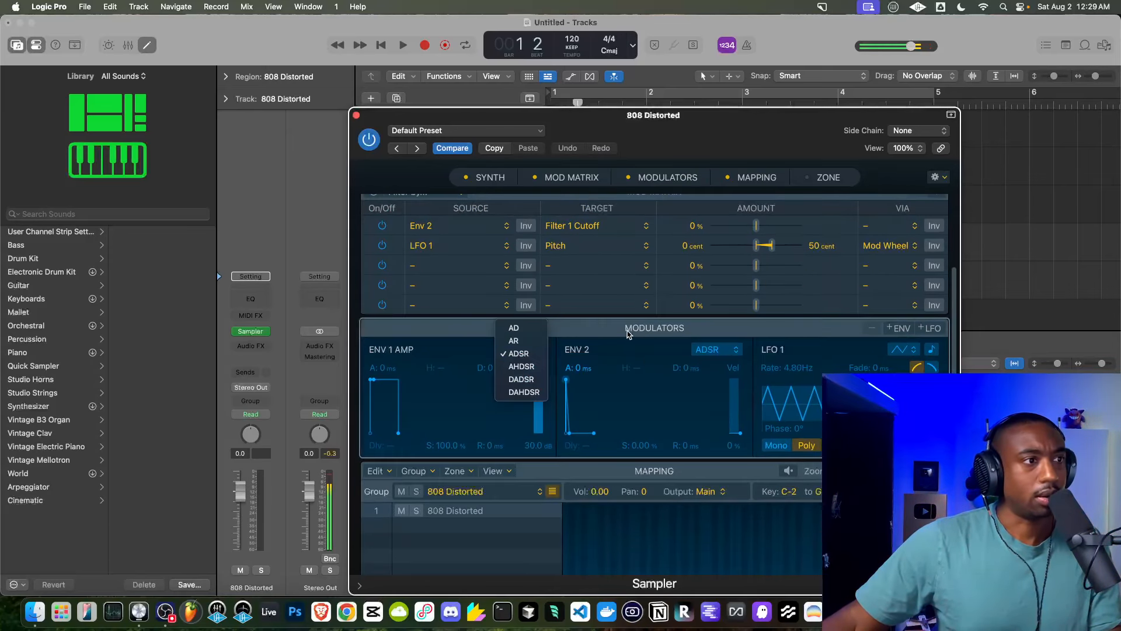
left_click(442, 330)
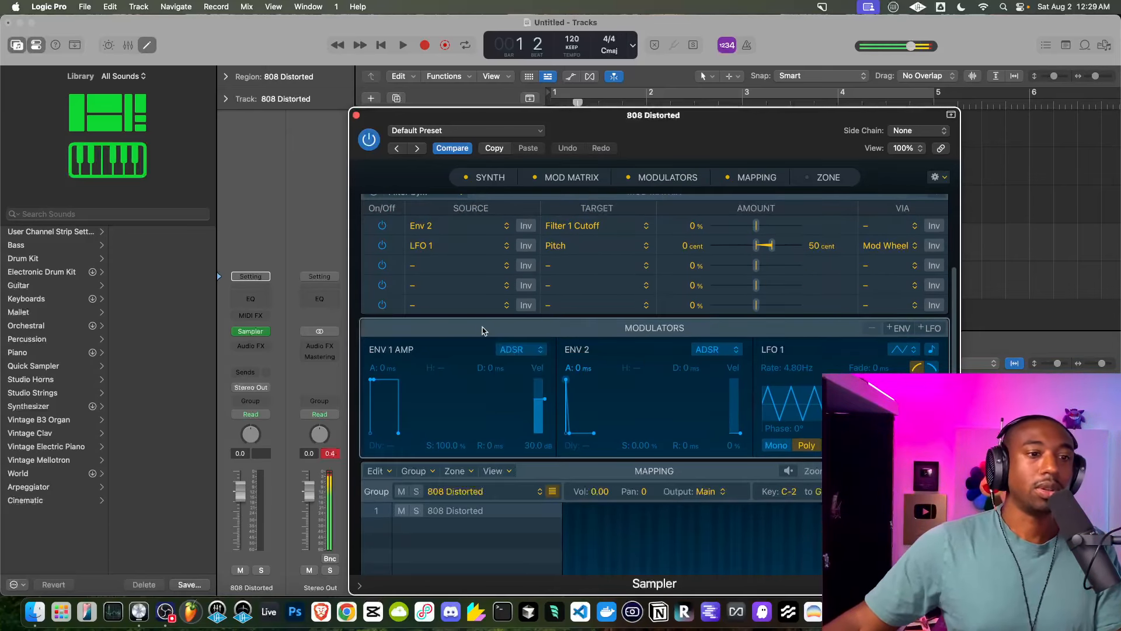
scroll(483, 331, "up", 2)
left_click(356, 115)
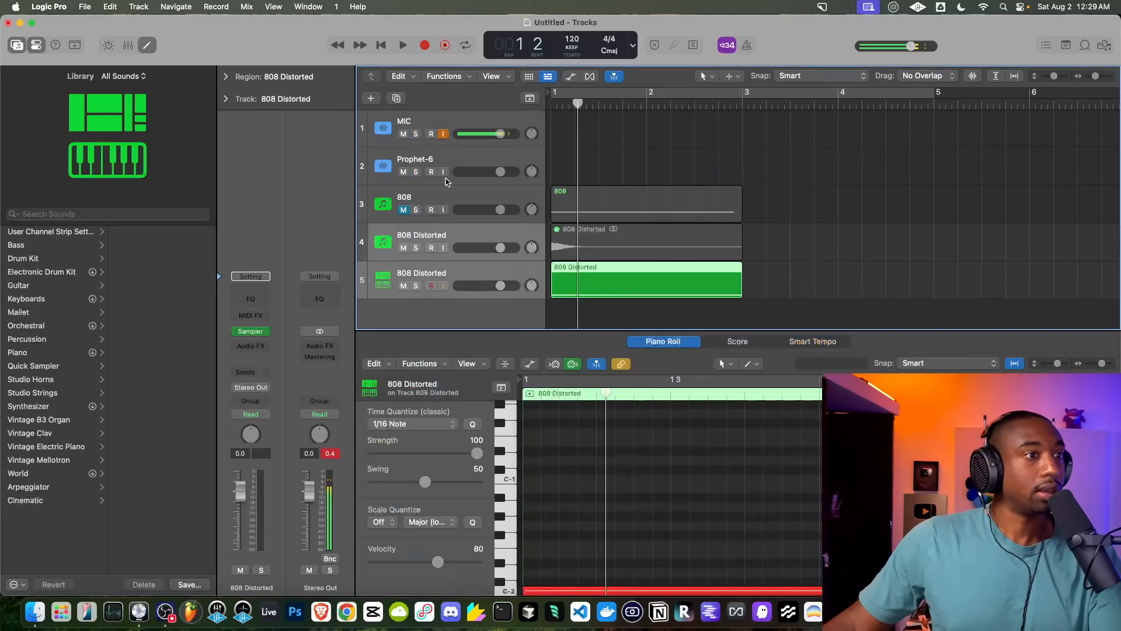
Add a new instrument track below the last 808 track and load Quick Sampler as its instrument
left_click(571, 244)
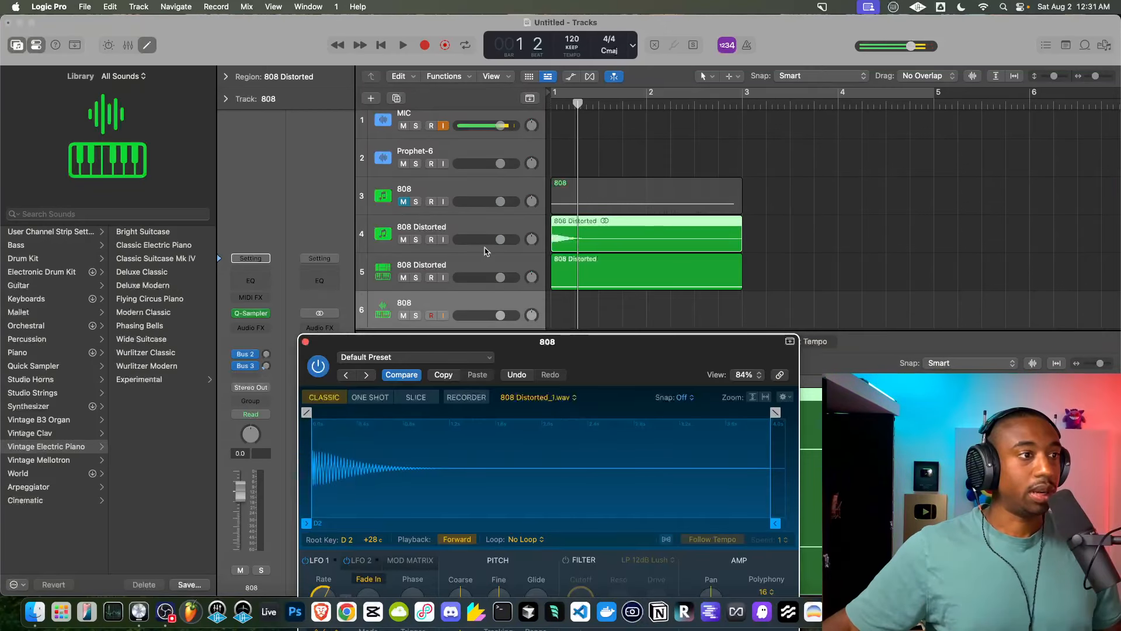
left_click_drag(458, 340, 458, 371)
scroll(643, 274, "down", 2)
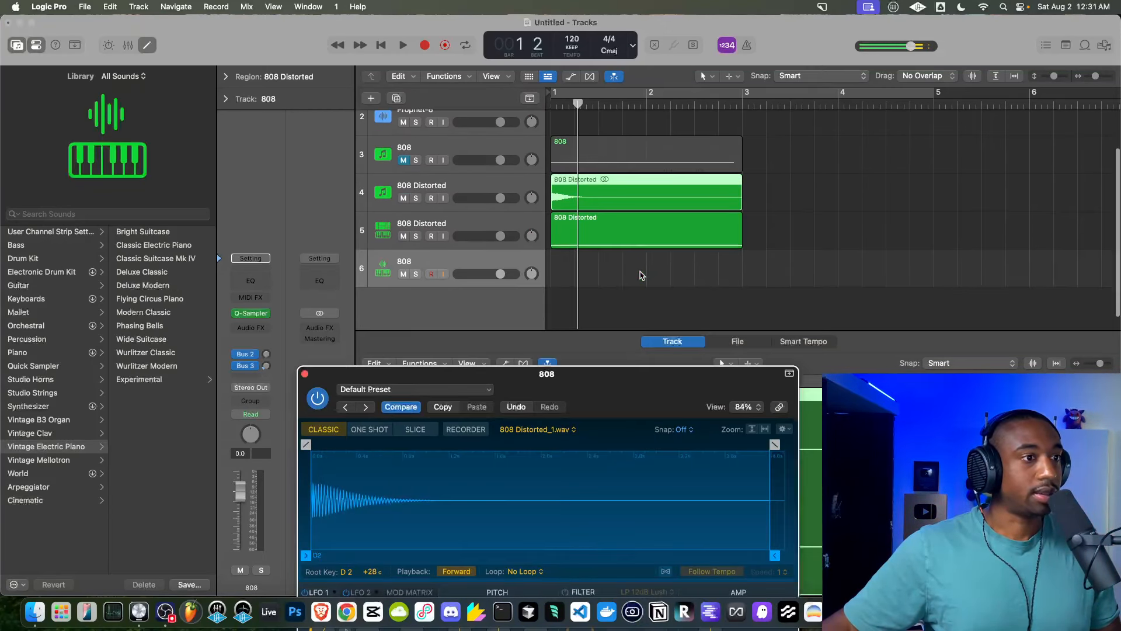
right_click(403, 292)
left_click(437, 314)
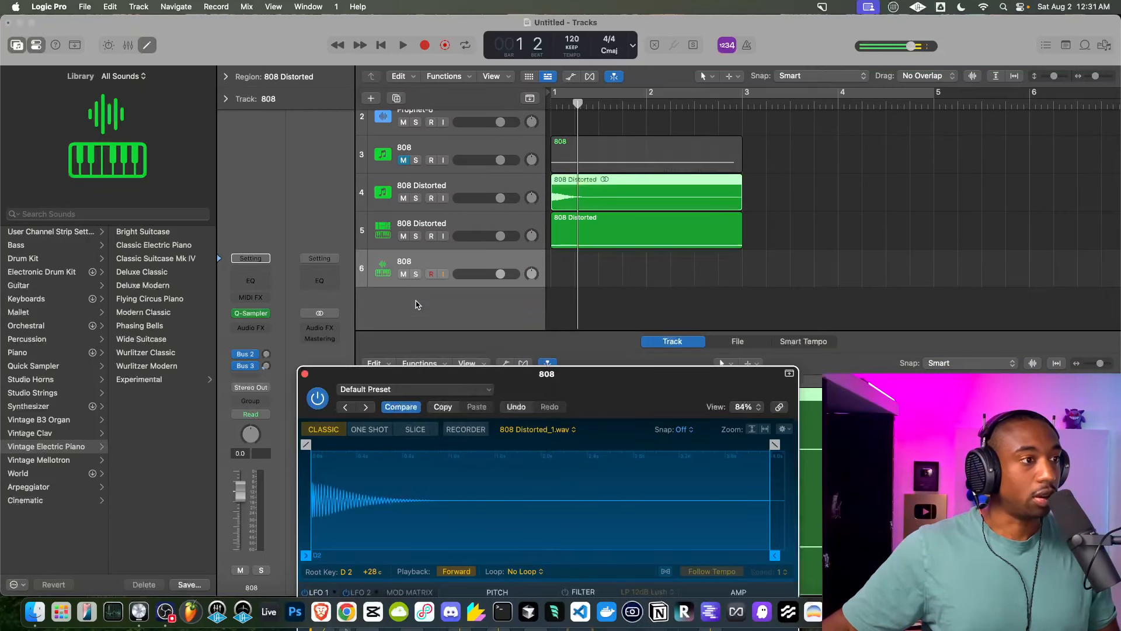
left_click(263, 314)
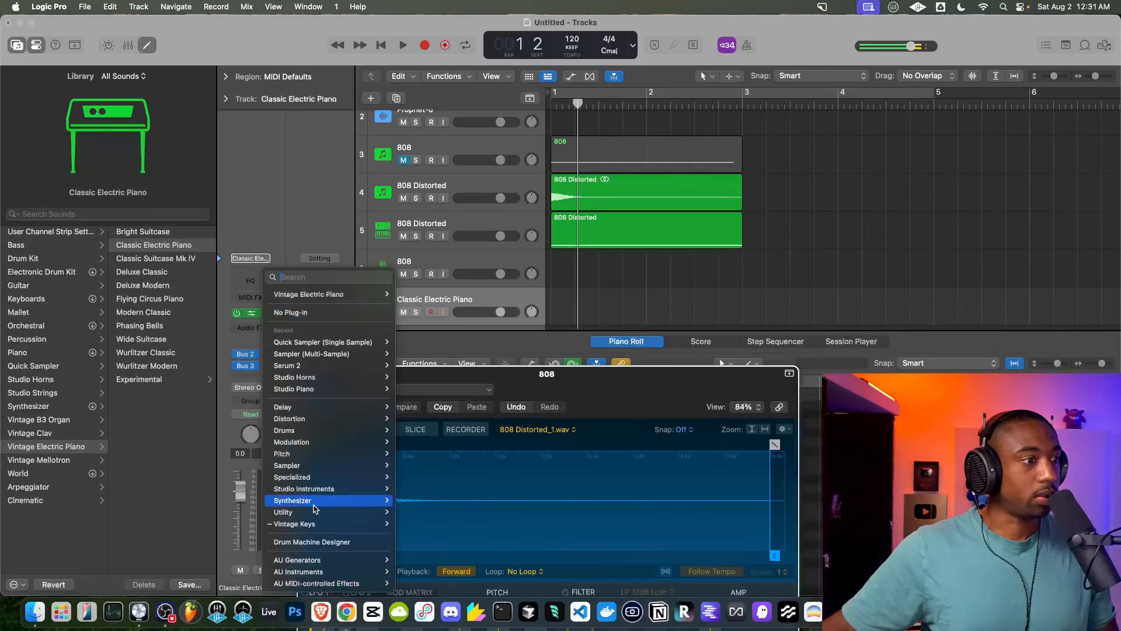
mouse_move(309, 466)
left_click(433, 470)
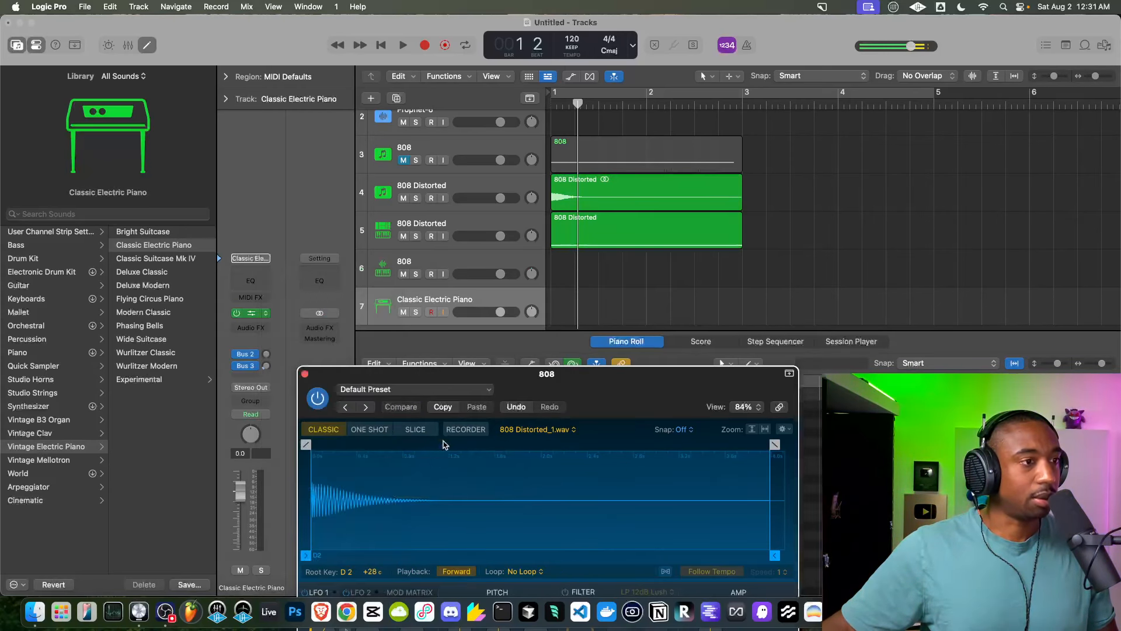
Load the 808 Distorted audio region into the empty Quick Sampler using the Optimized option
left_click_drag(482, 186, 435, 344)
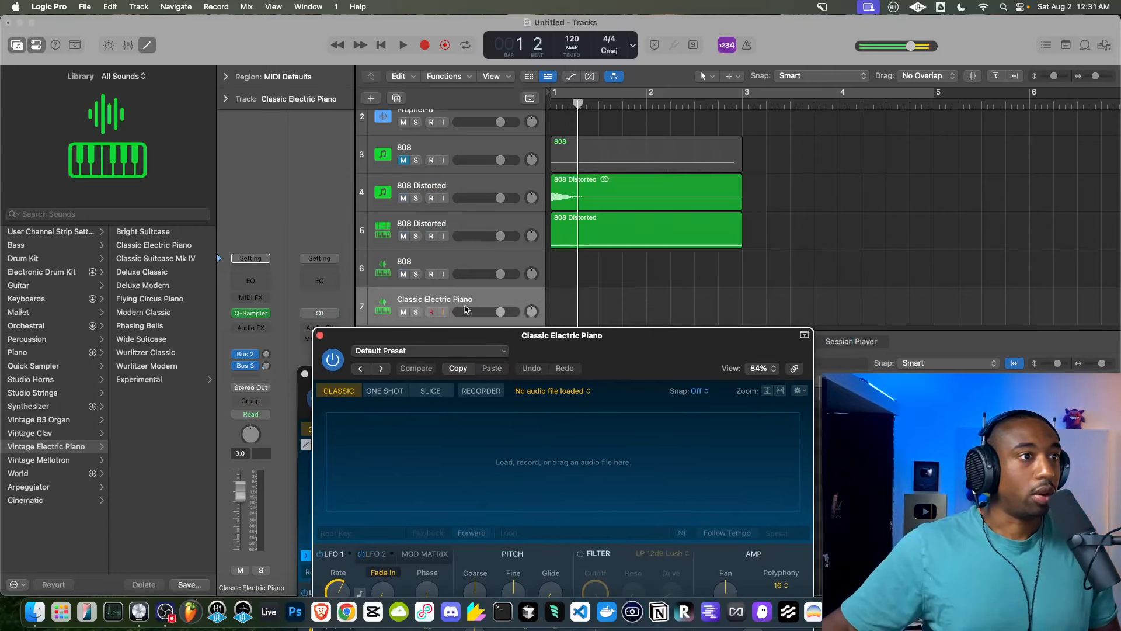
left_click_drag(570, 197, 622, 445)
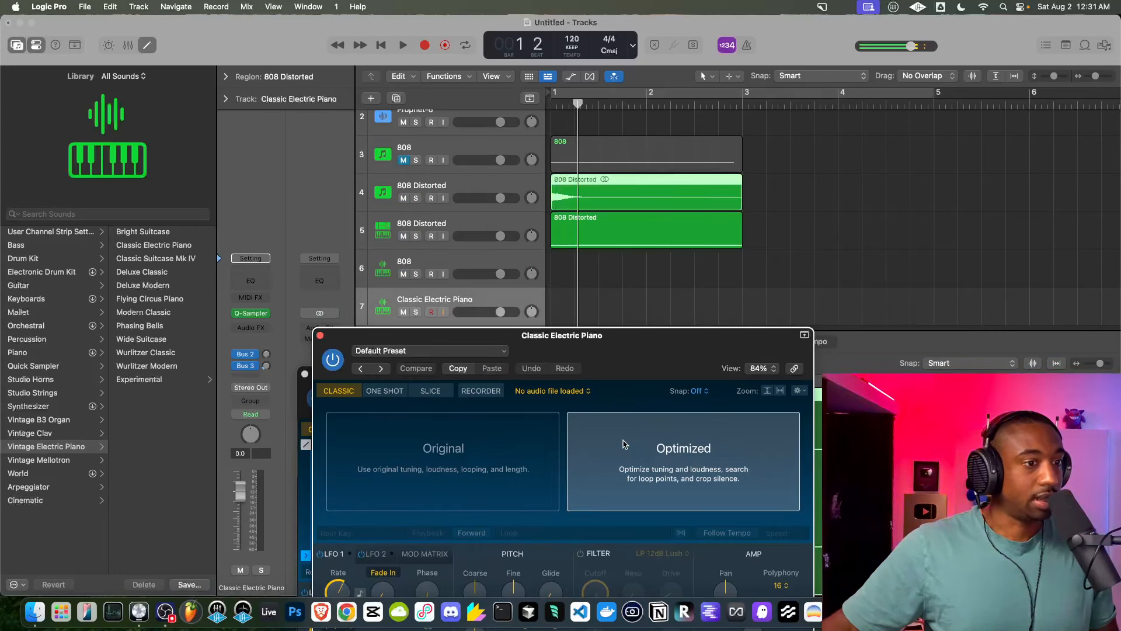
left_click_drag(516, 340, 505, 180)
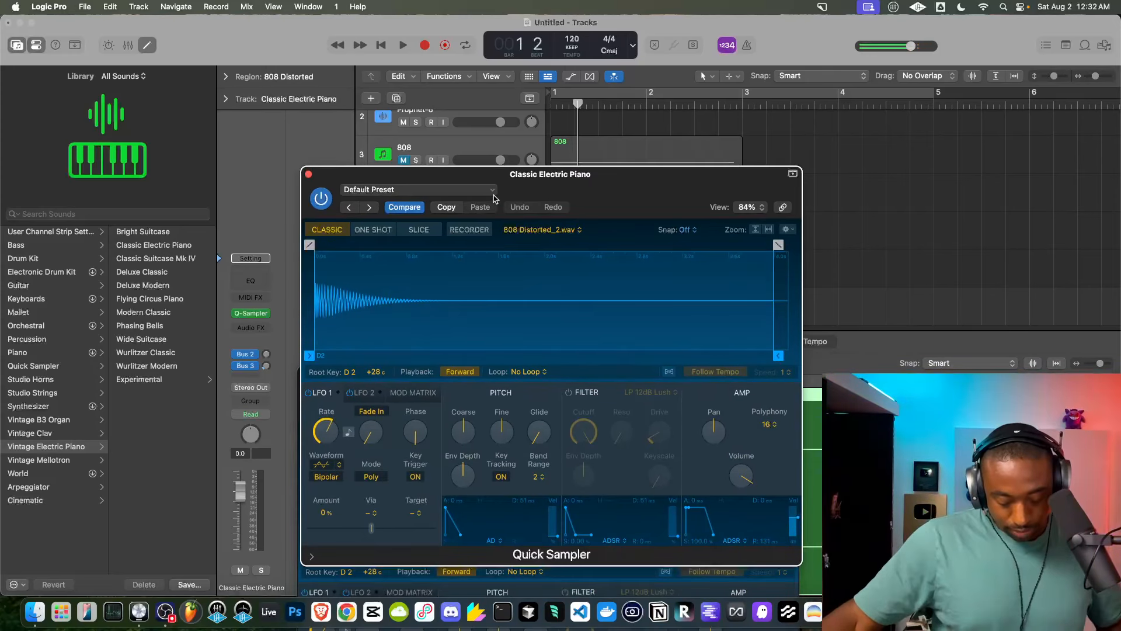
left_click(494, 189)
left_click(519, 178)
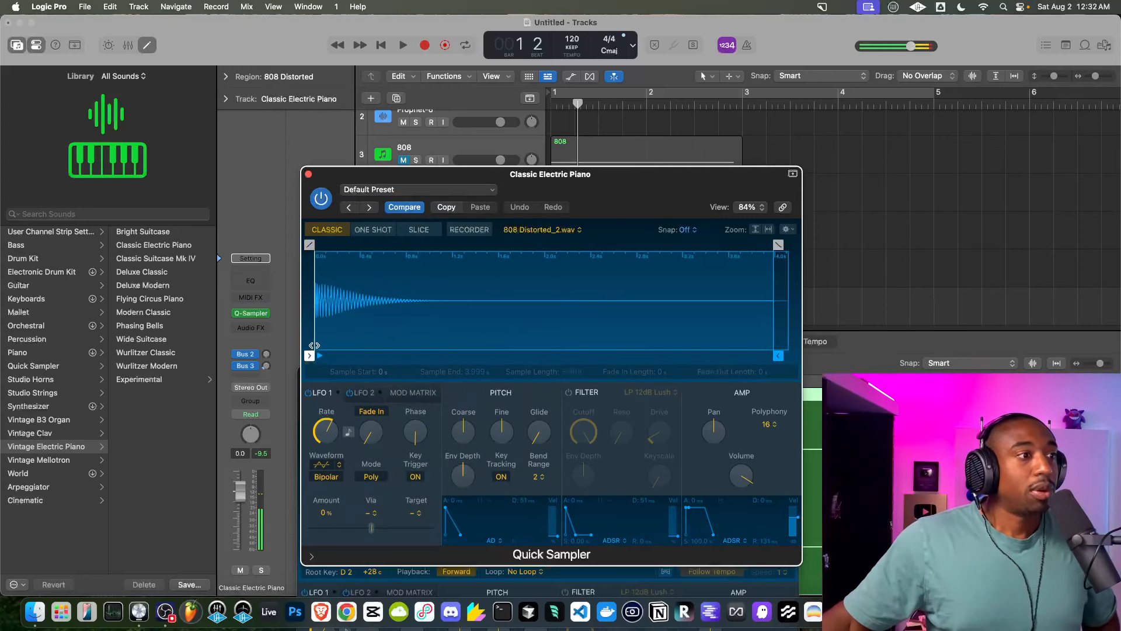
Toggle the fade-in marker at the sample's start and move the Quick Sampler window higher over the tracks
left_click(309, 244)
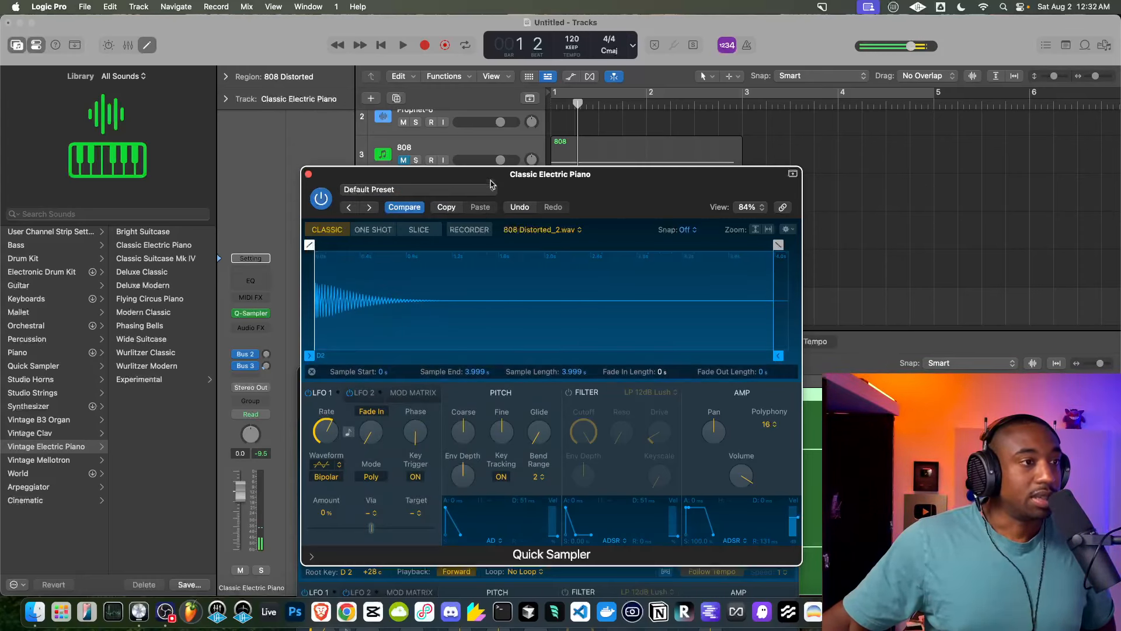
left_click_drag(490, 184, 529, 162)
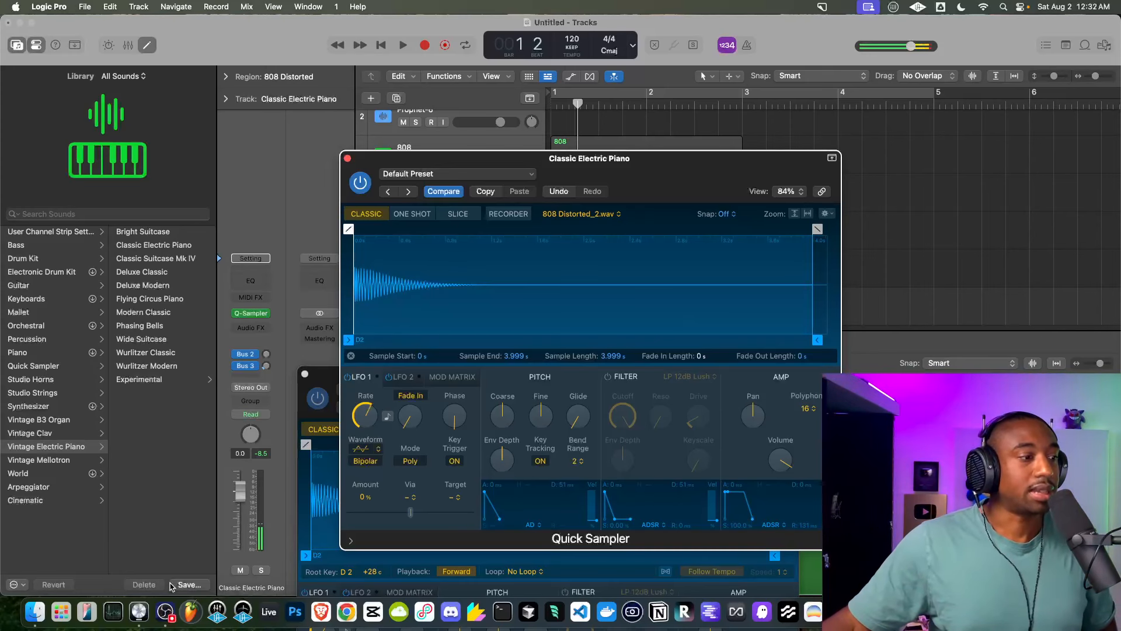
left_click(166, 608)
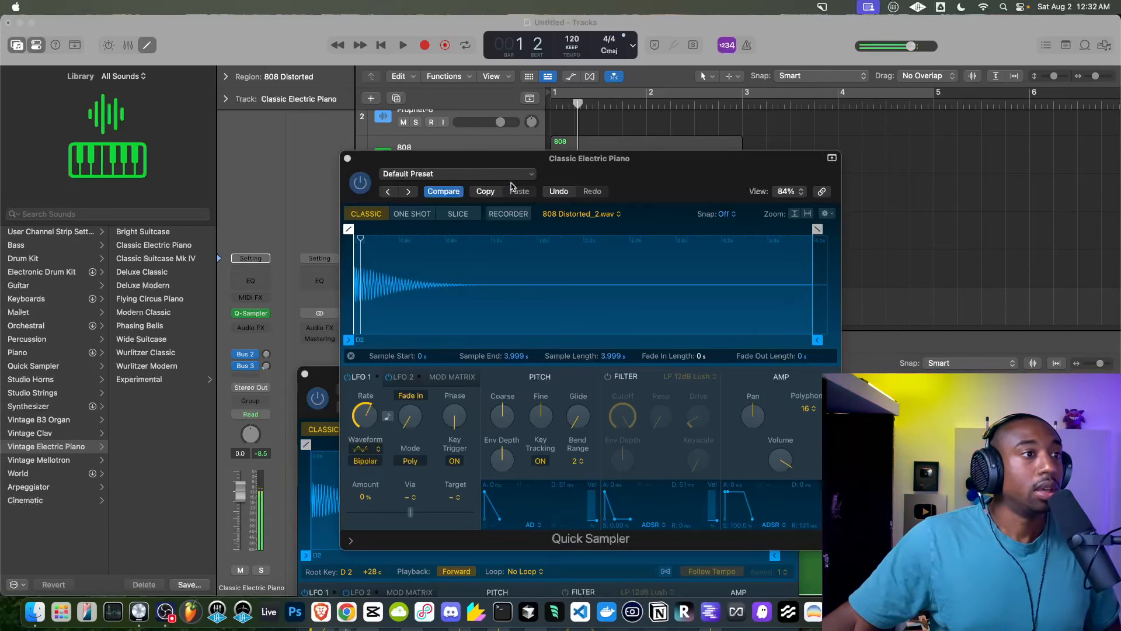
left_click_drag(510, 167, 497, 142)
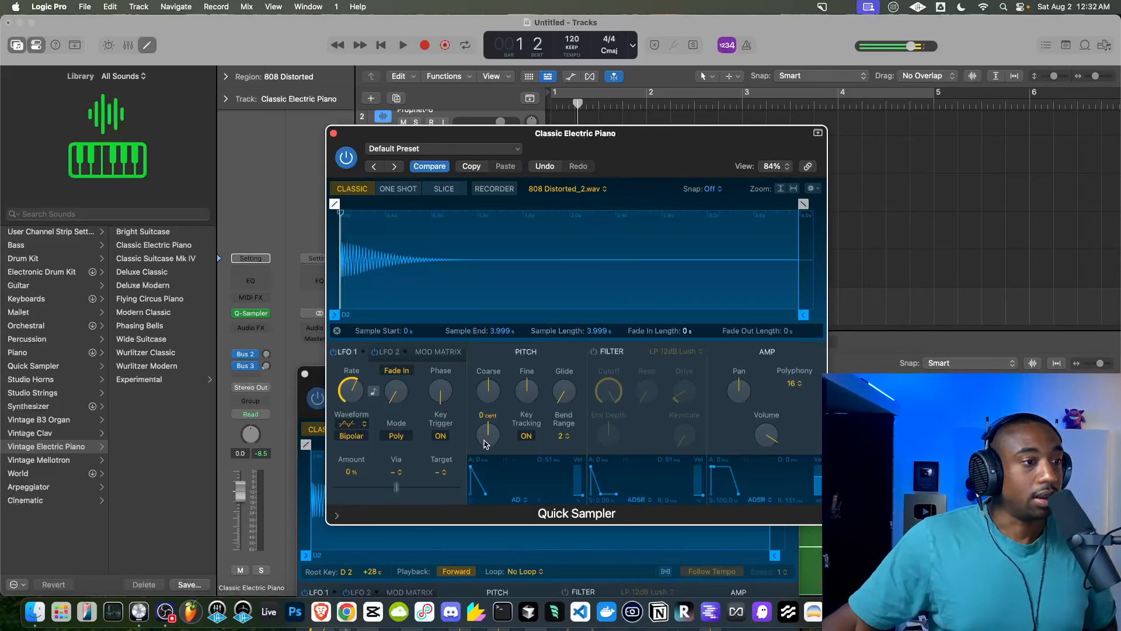
Try raising the pitch Env Depth and a Coarse tuning of +12 to hear their effect on the 808 sample
left_click_drag(484, 442, 512, 375)
left_click_drag(491, 430, 483, 461)
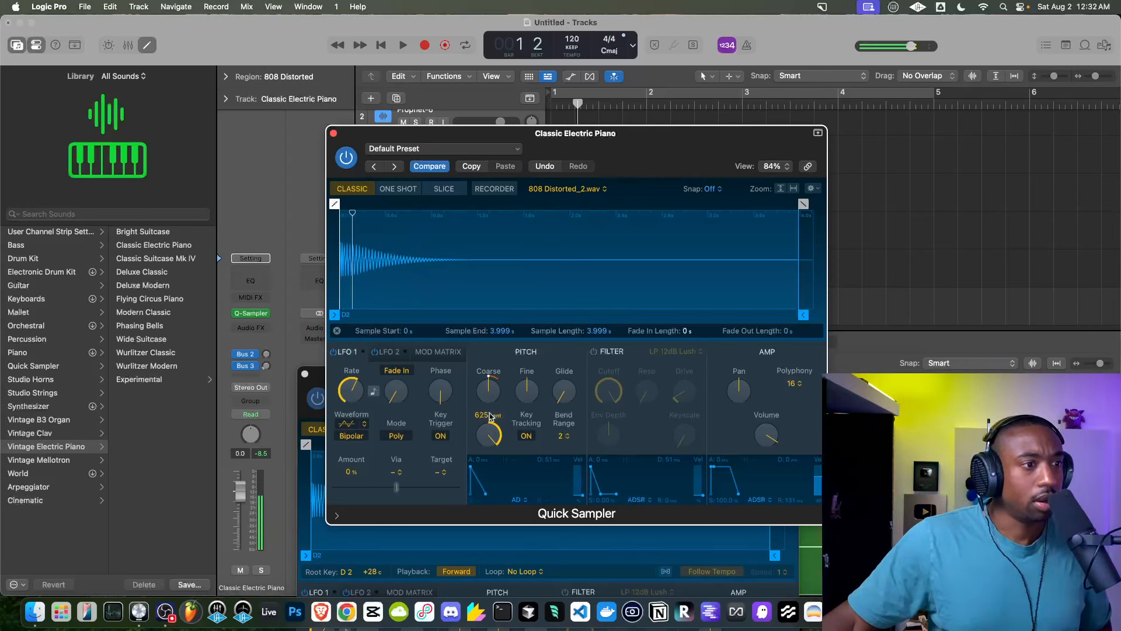
left_click_drag(490, 390, 506, 355)
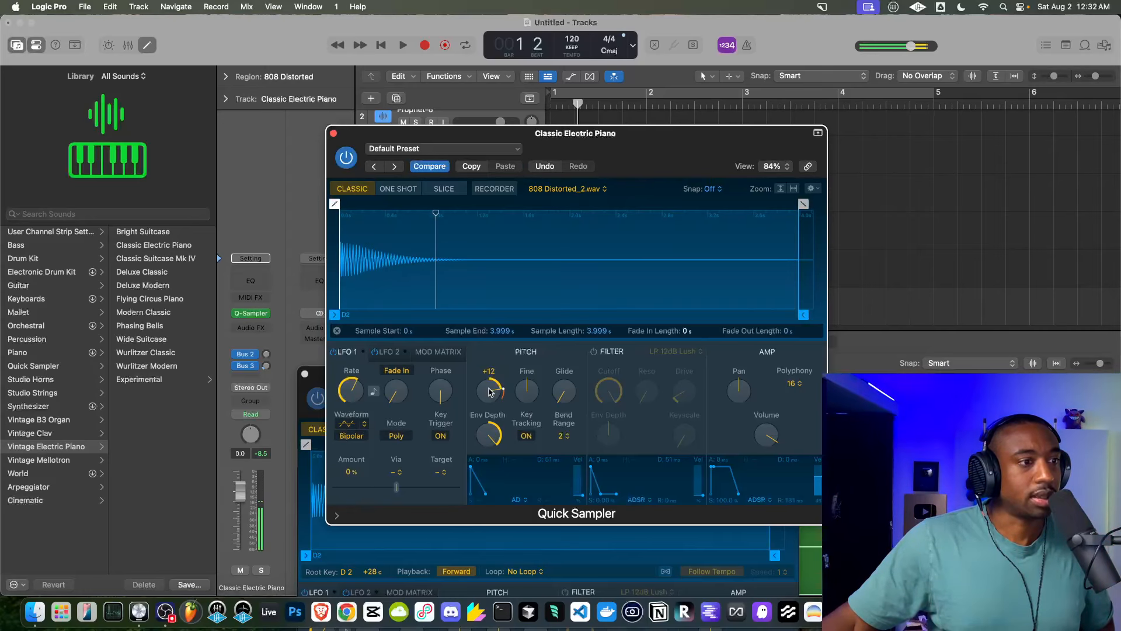
left_click_drag(489, 435, 449, 491)
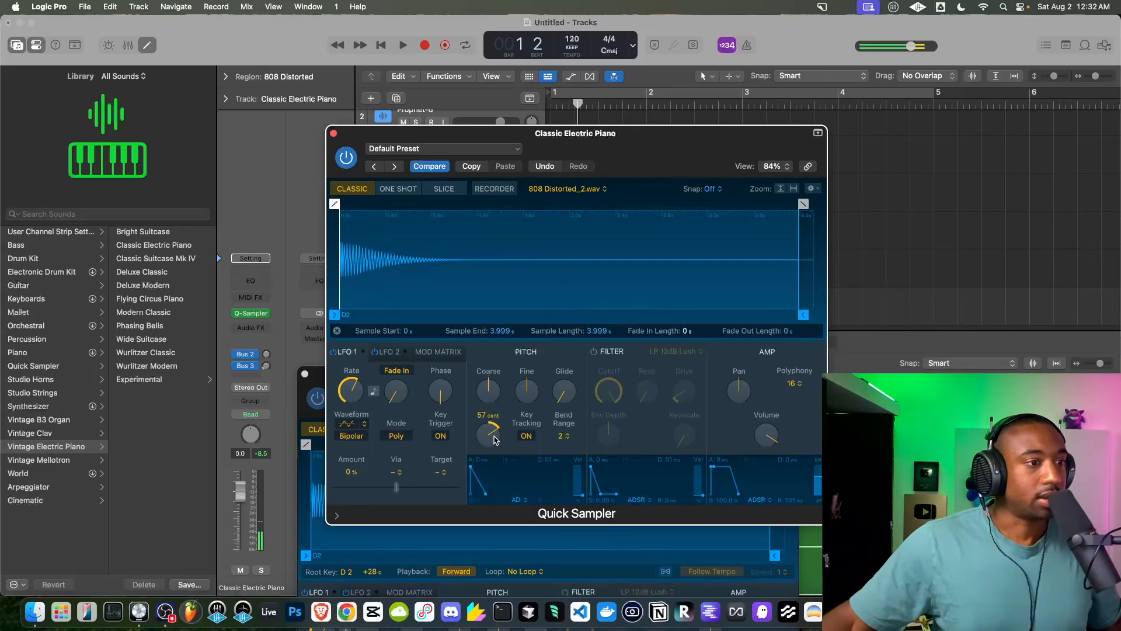
Sweep the pitch Env Depth, leave it raised, and set the Coarse tuning to +2
left_click_drag(494, 439, 484, 369)
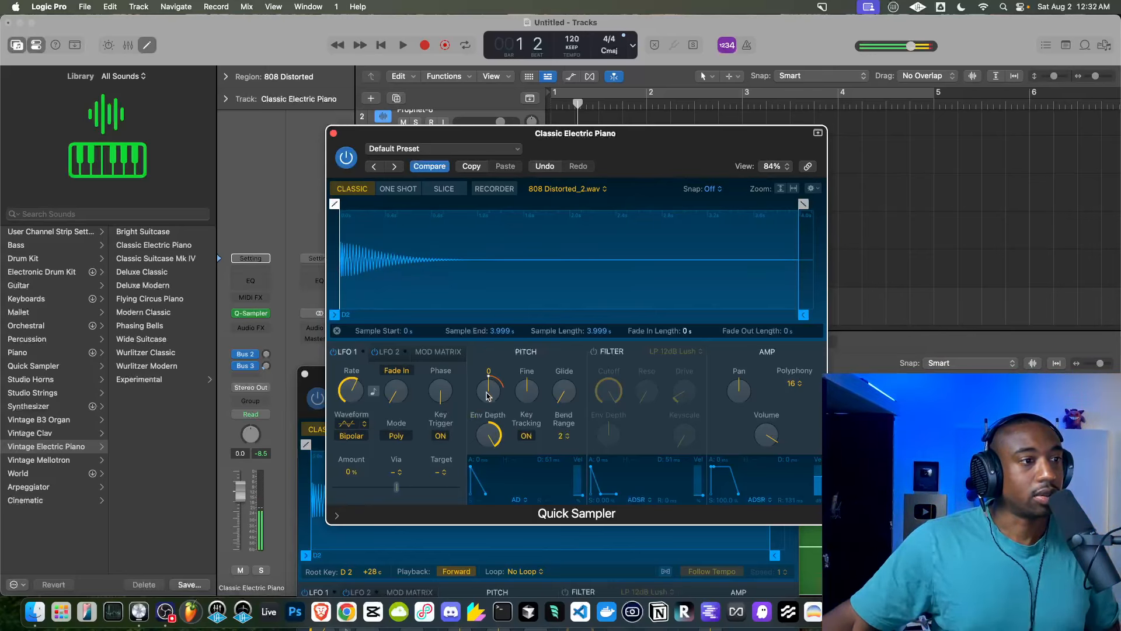
left_click_drag(491, 320, 452, 531)
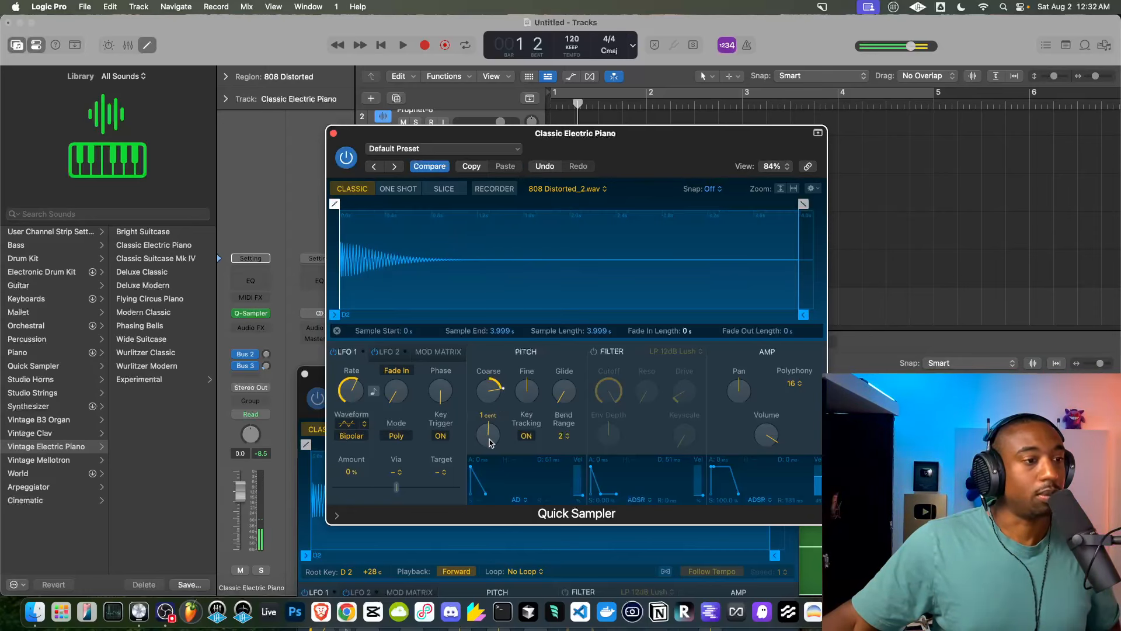
left_click_drag(489, 444, 505, 386)
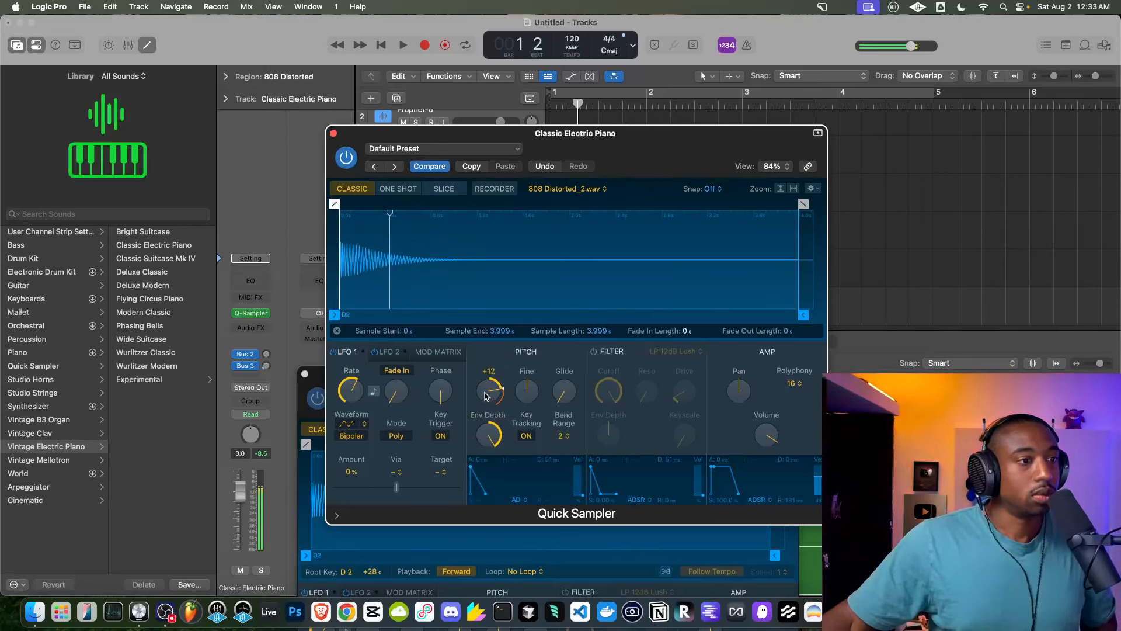
left_click_drag(482, 406, 473, 433)
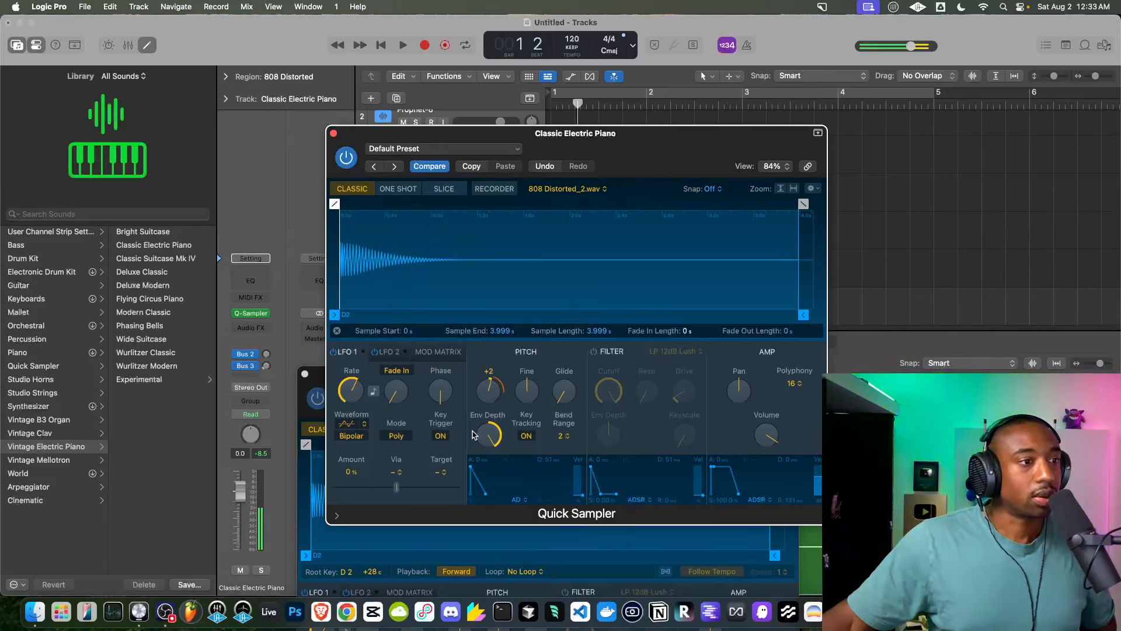
Try a pitch envelope decay of about 1092 ms and shorten it to about 16 ms
mouse_move(490, 437)
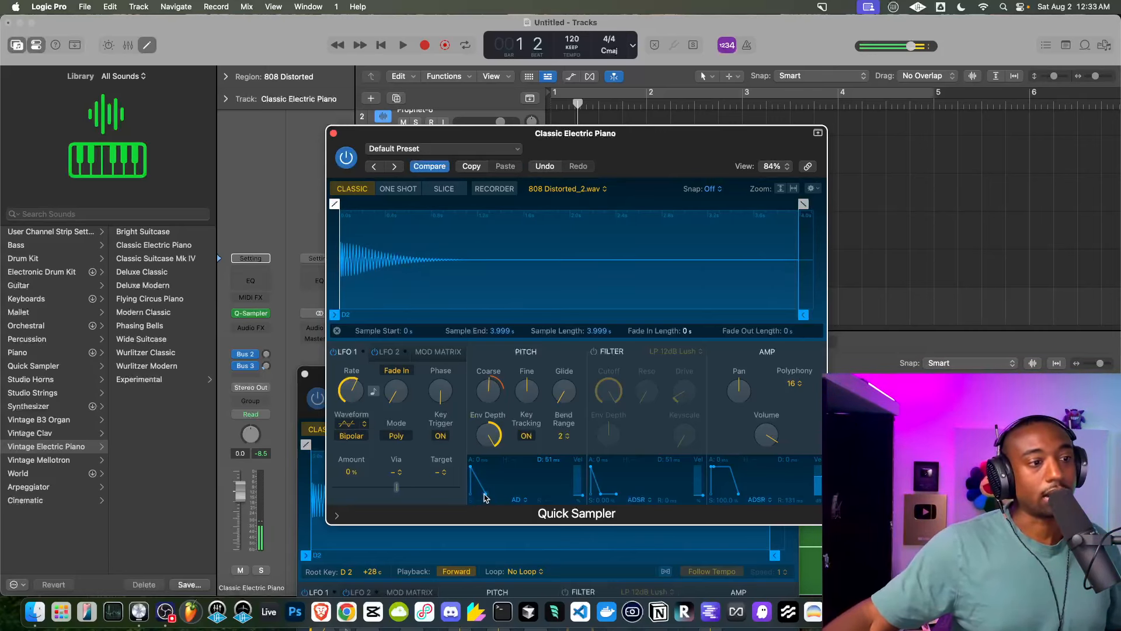
mouse_move(483, 498)
left_mouse_down()
mouse_move(527, 497)
mouse_move(493, 497)
left_mouse_up()
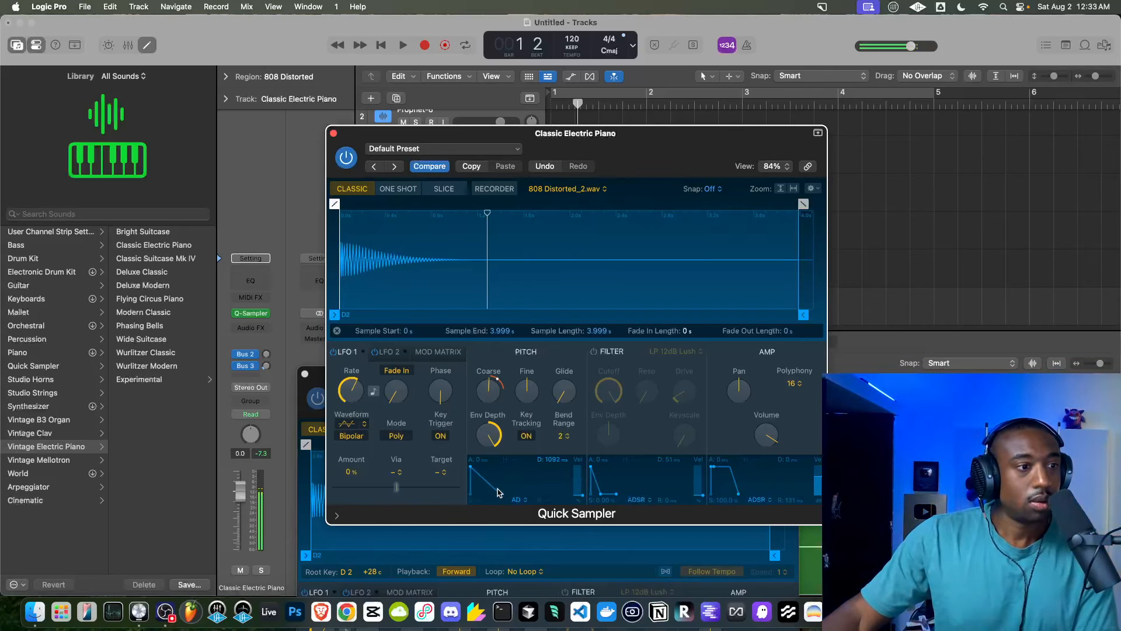
left_click_drag(490, 492, 480, 497)
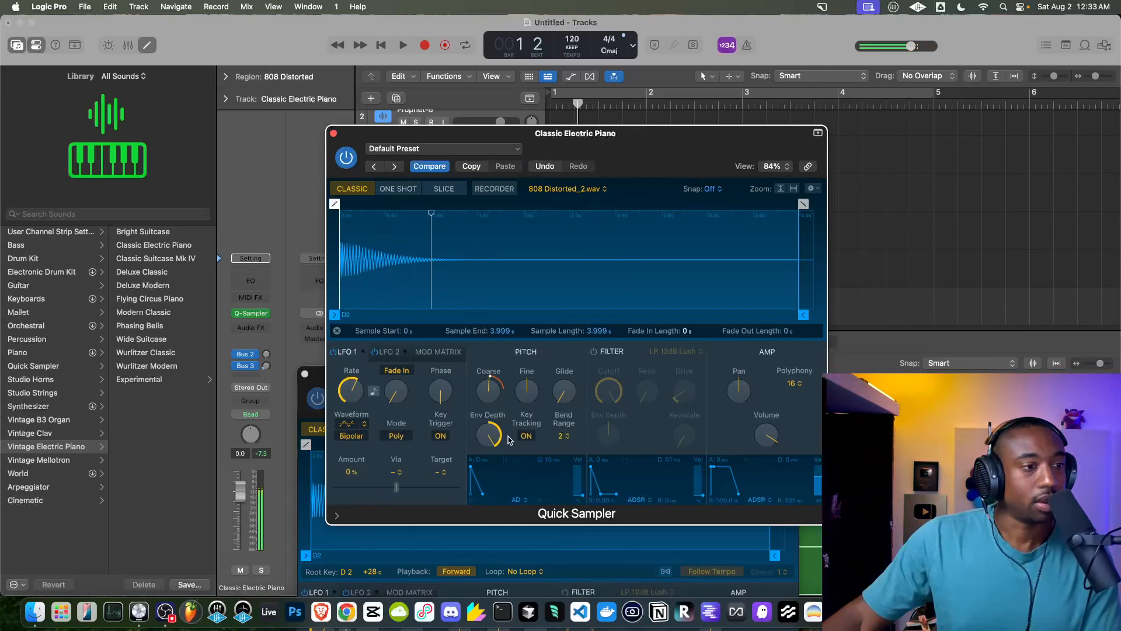
mouse_move(497, 438)
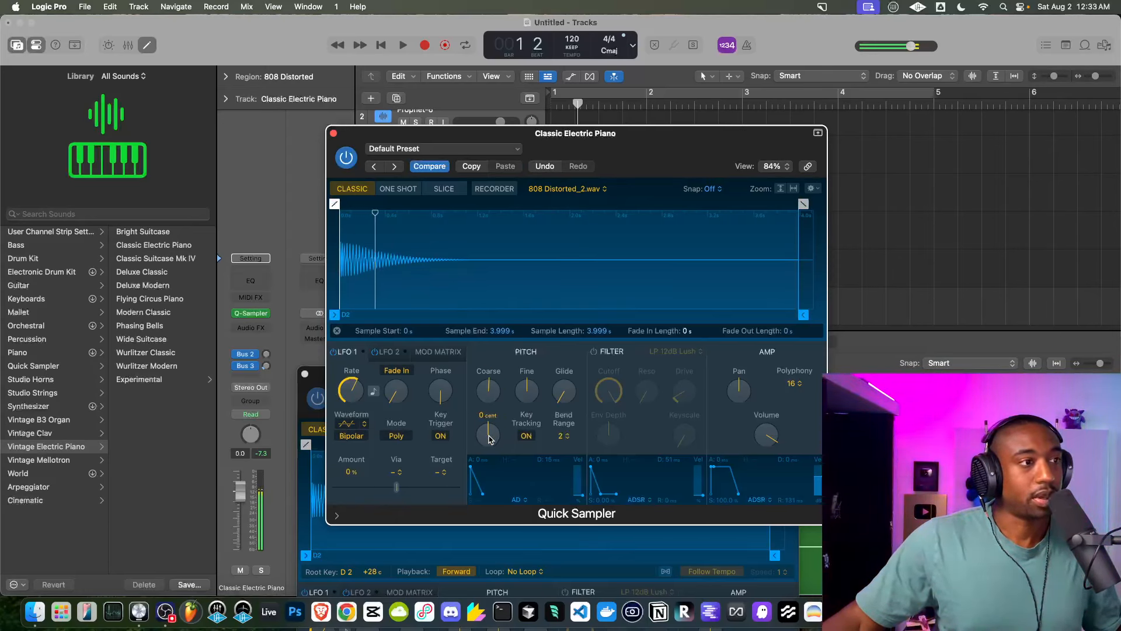
Raise the pitch Env Depth and turn on the LP 12dB Lush filter with its Drive raised
left_click_drag(490, 439, 501, 430)
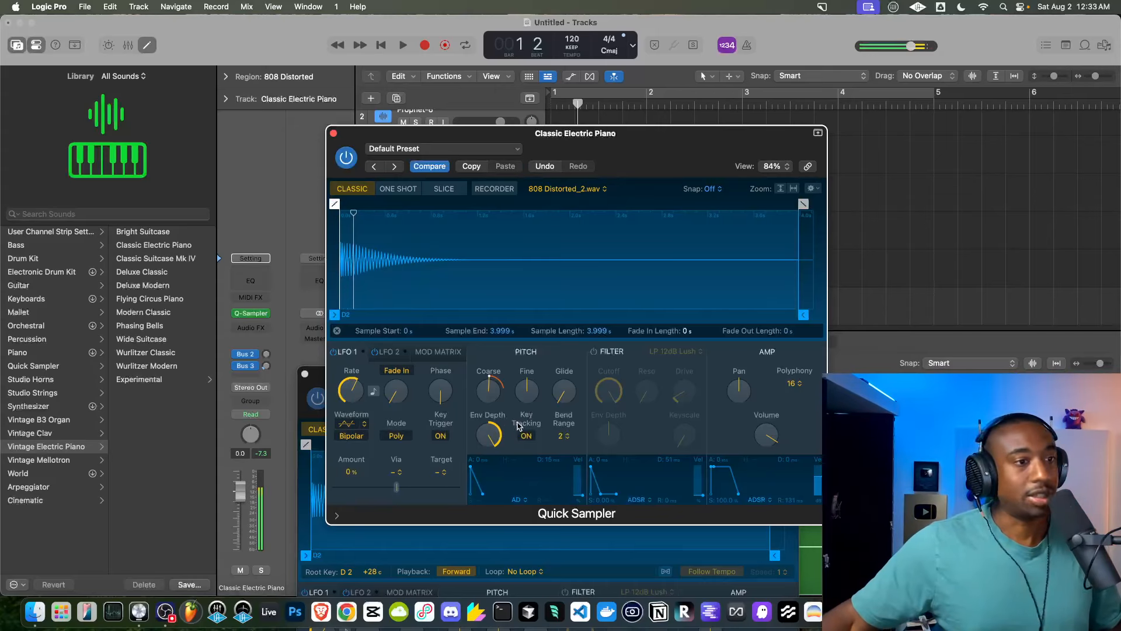
left_click(594, 352)
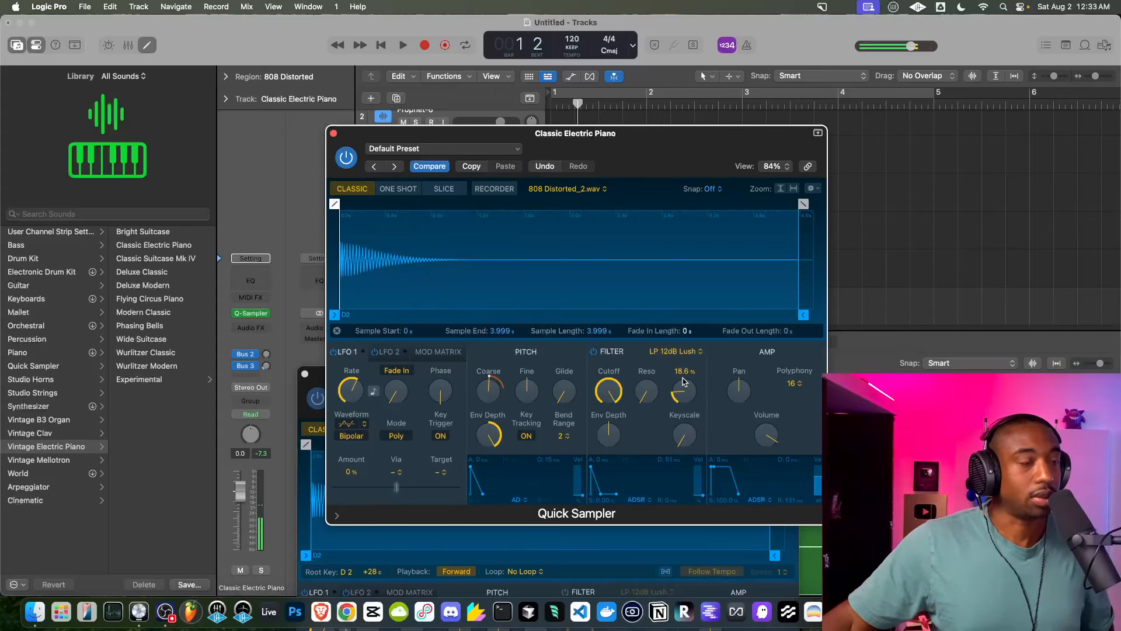
scroll(686, 399, "up", 5)
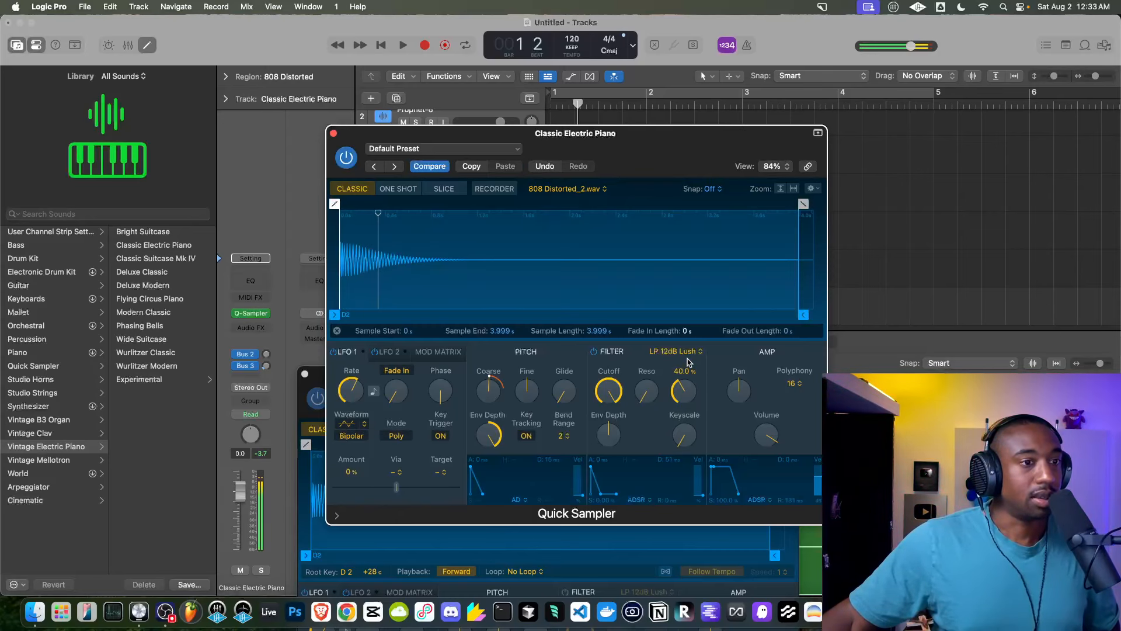
scroll(686, 402, "up", 1)
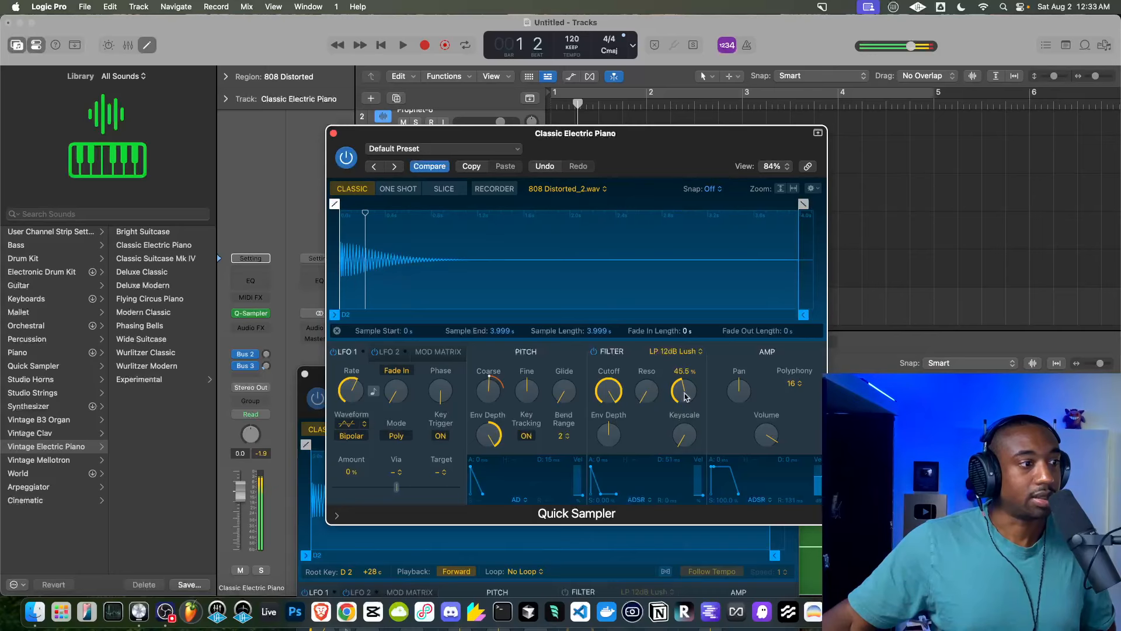
left_click(686, 399, "alt")
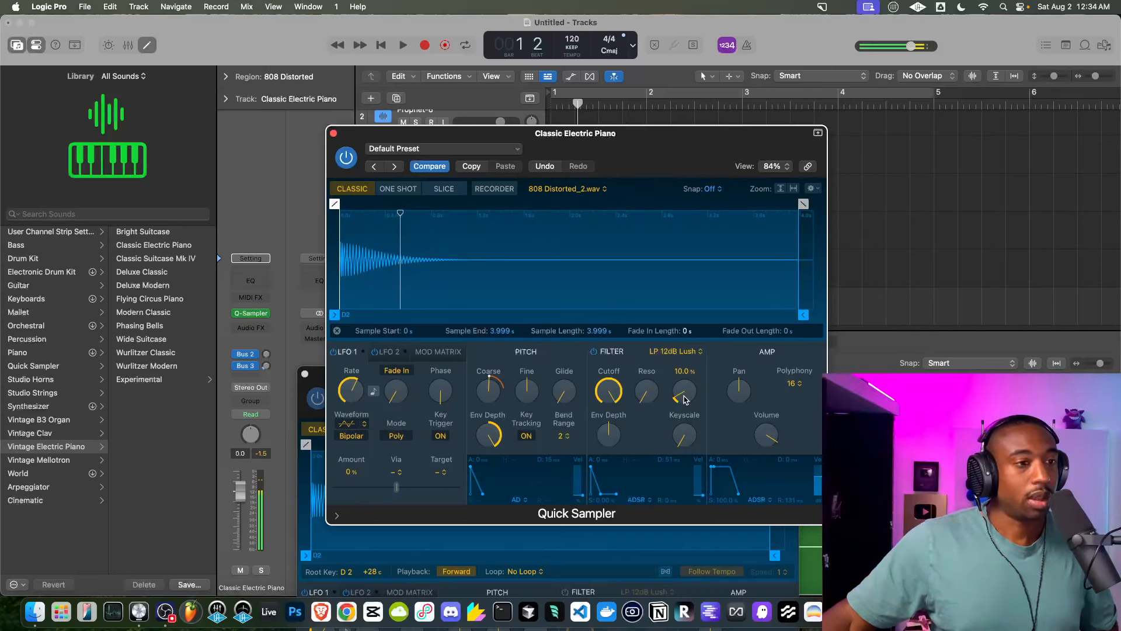
mouse_move(686, 399)
left_mouse_down()
mouse_move(689, 371)
mouse_move(684, 386)
left_mouse_up()
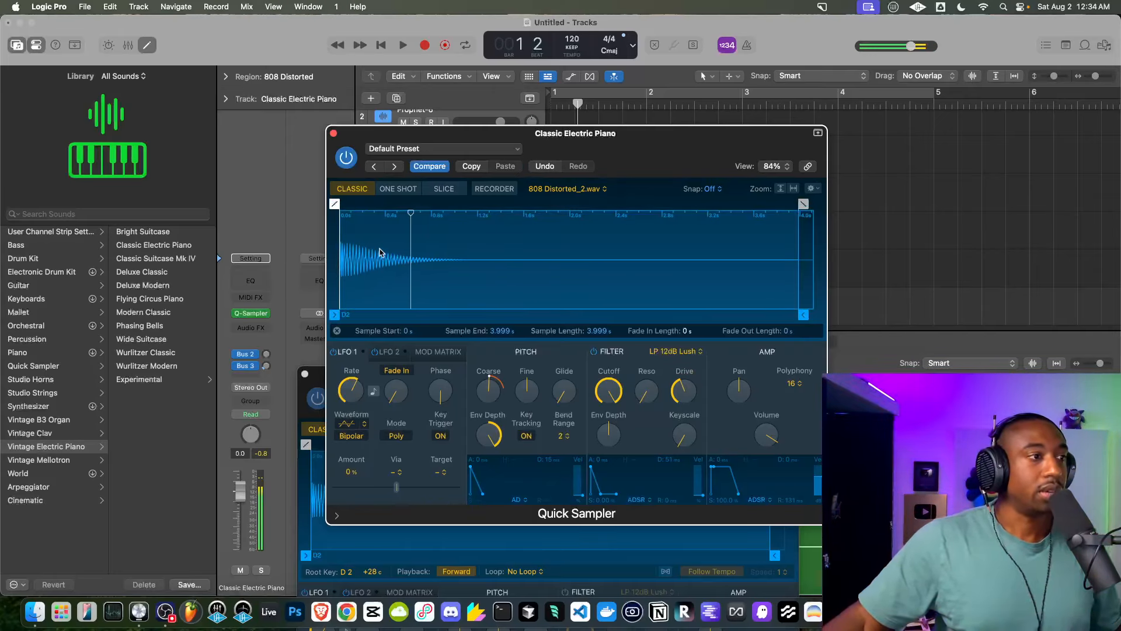
Try a Compressor as the audio effect on the Classic Electric Piano track
left_click(334, 134)
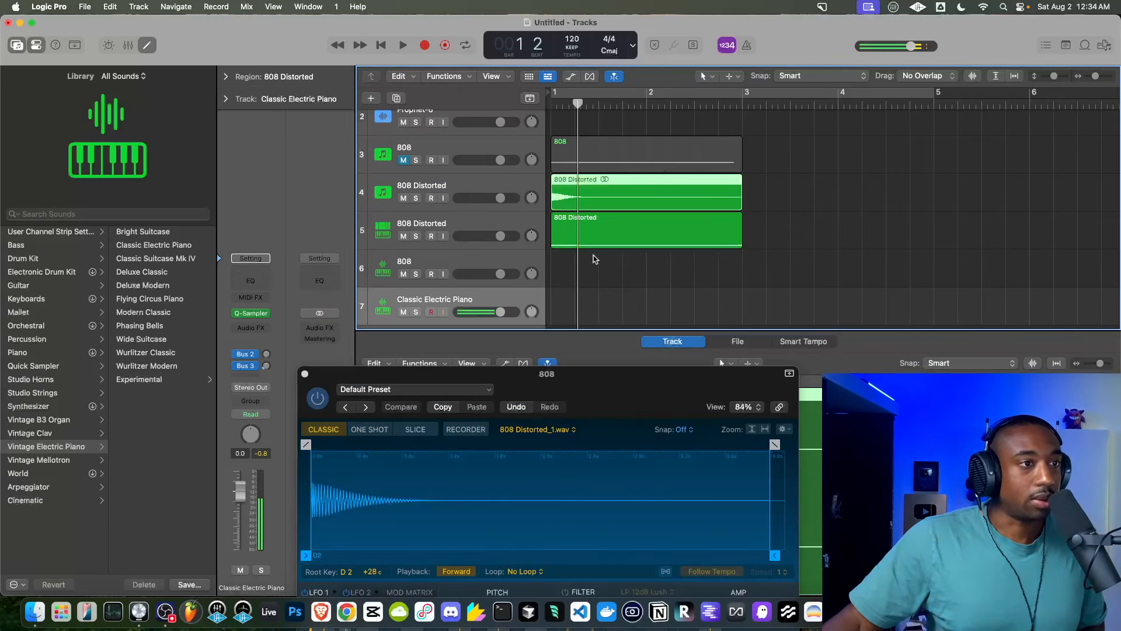
left_click(250, 313)
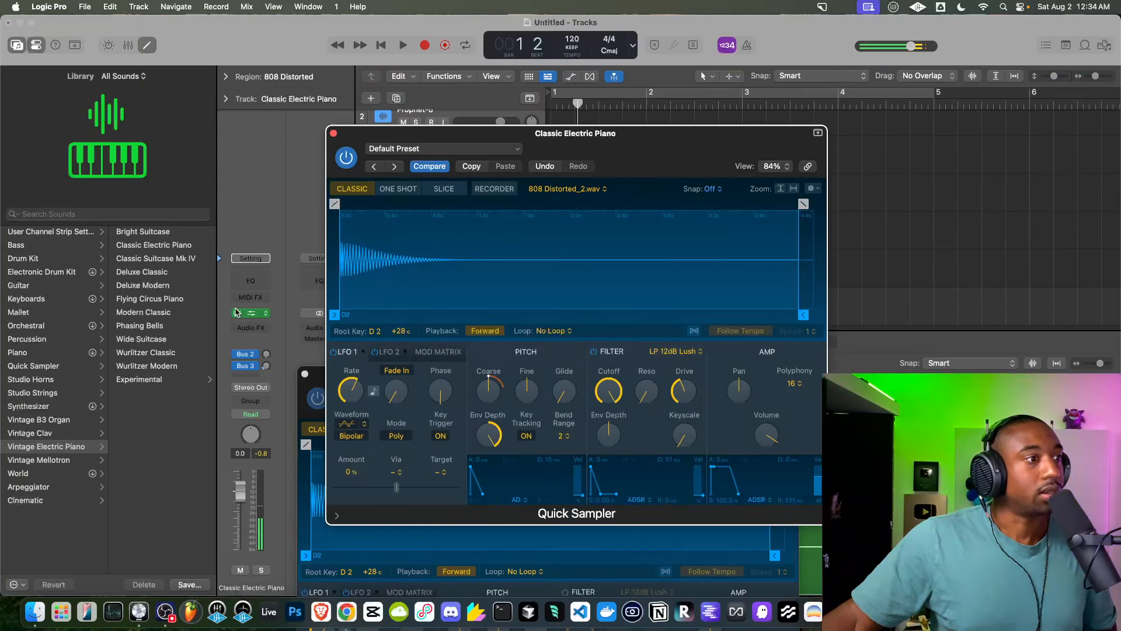
left_click(250, 328)
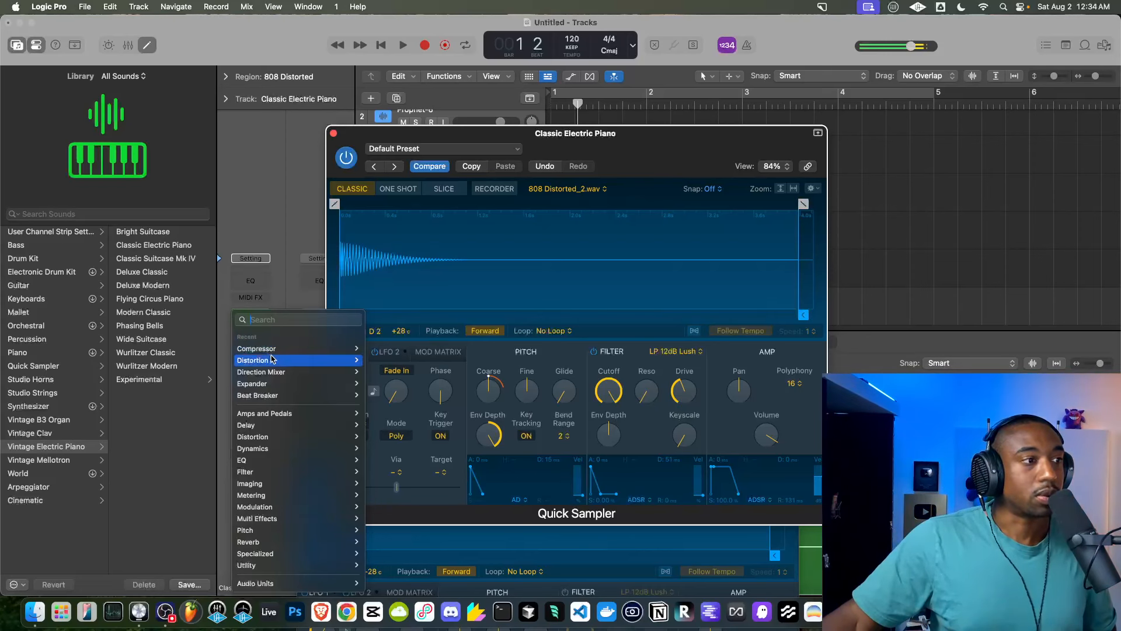
left_click(270, 349)
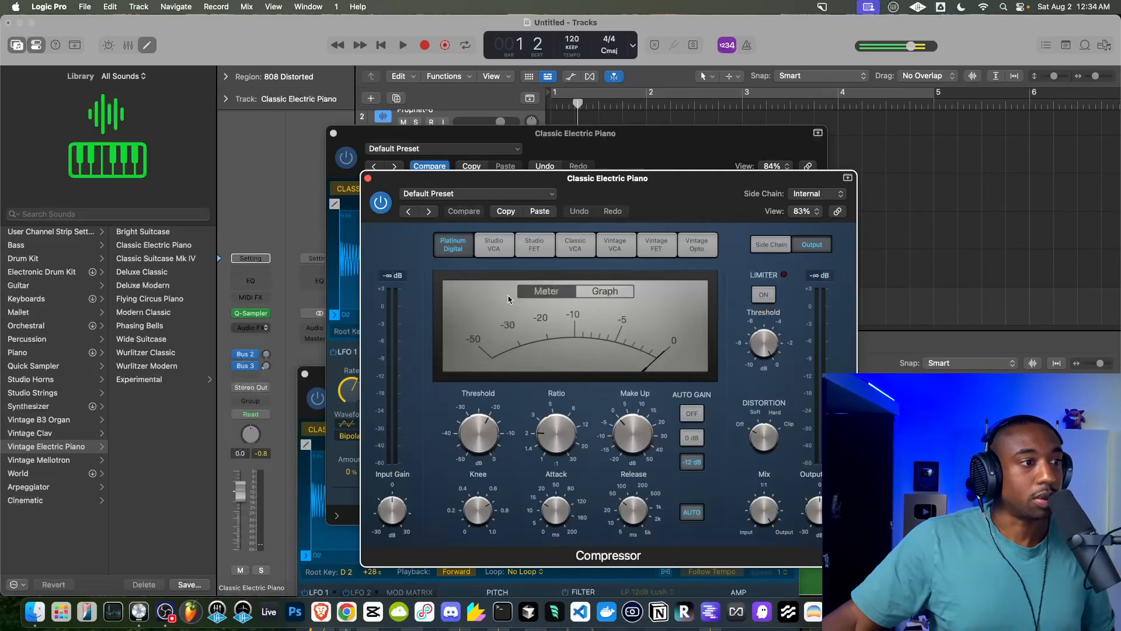
left_click(367, 178)
Replace the Compressor on the Classic Electric Piano track with an Expander and close the open plug-in windows for that track
left_click(269, 331)
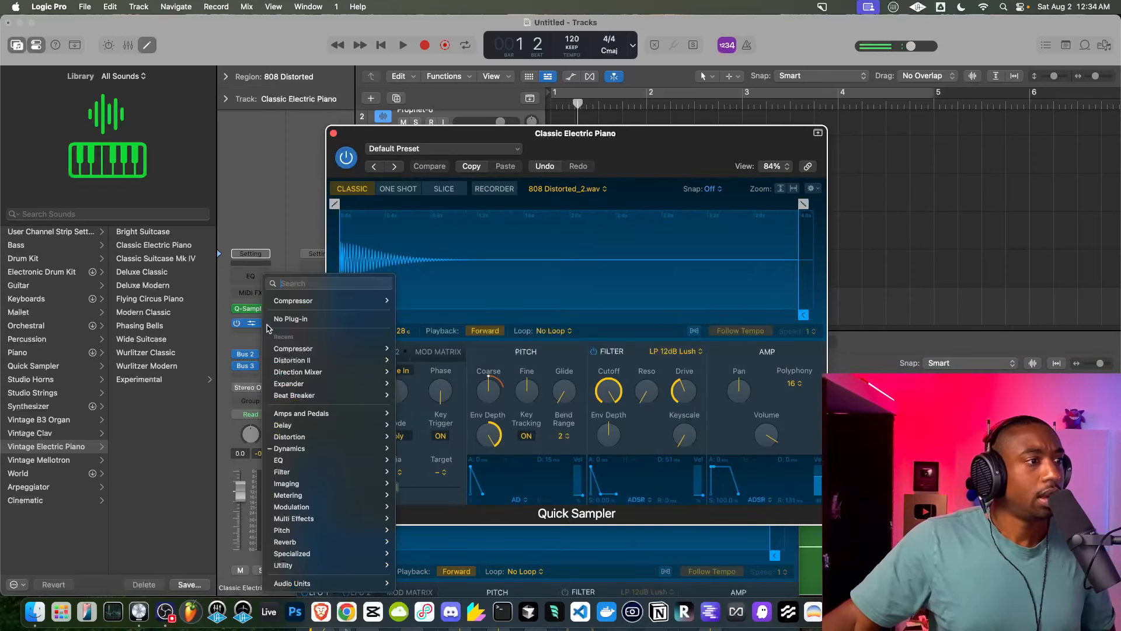
type("expand")
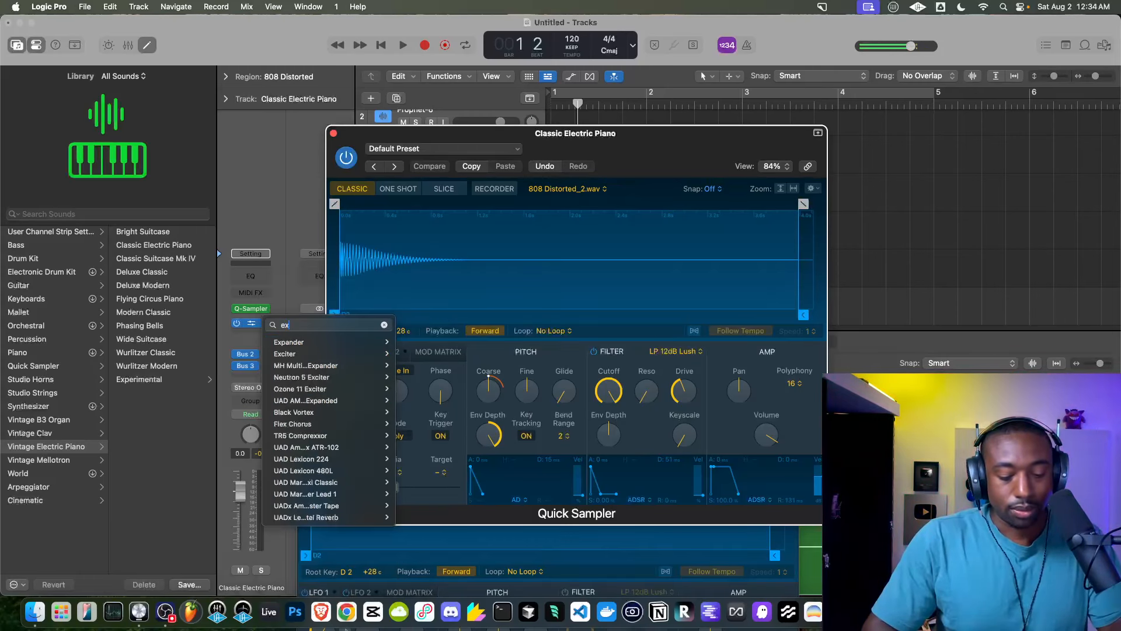
left_click(312, 343)
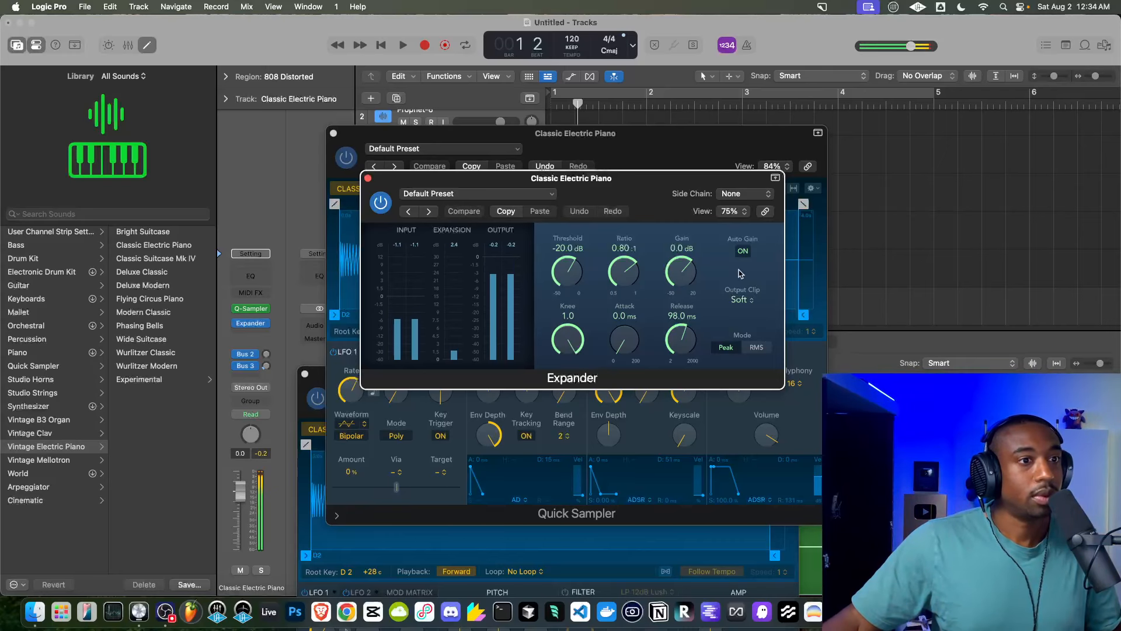
left_click(368, 178)
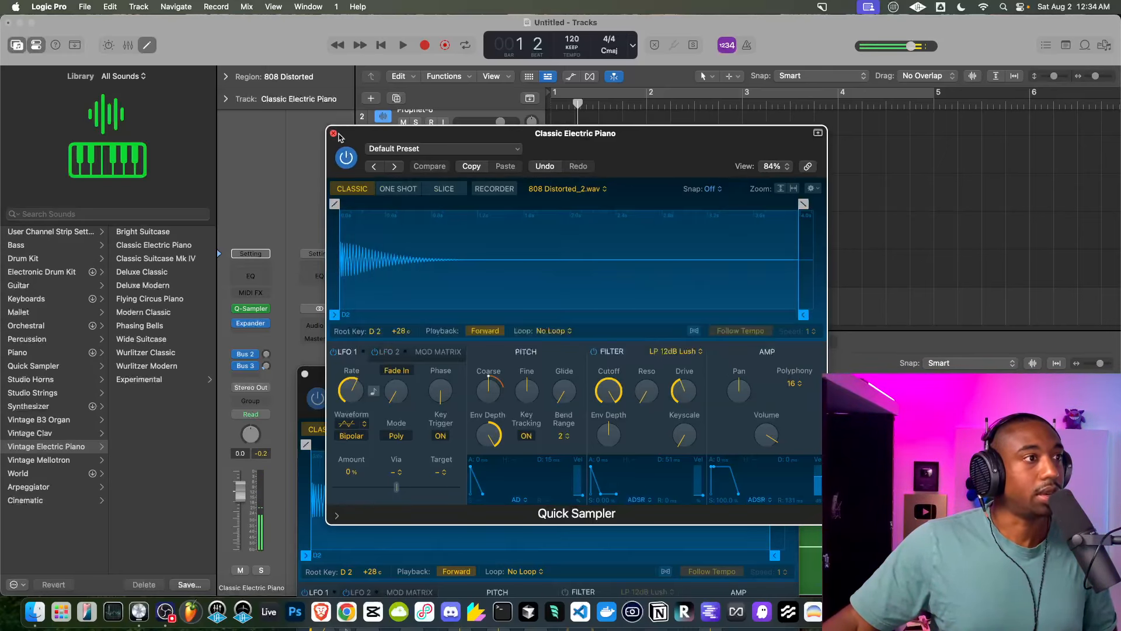
left_click(334, 133)
Insert a Compressor before the Expander, set it to the Classic VCA model, and close its window
left_click(255, 319)
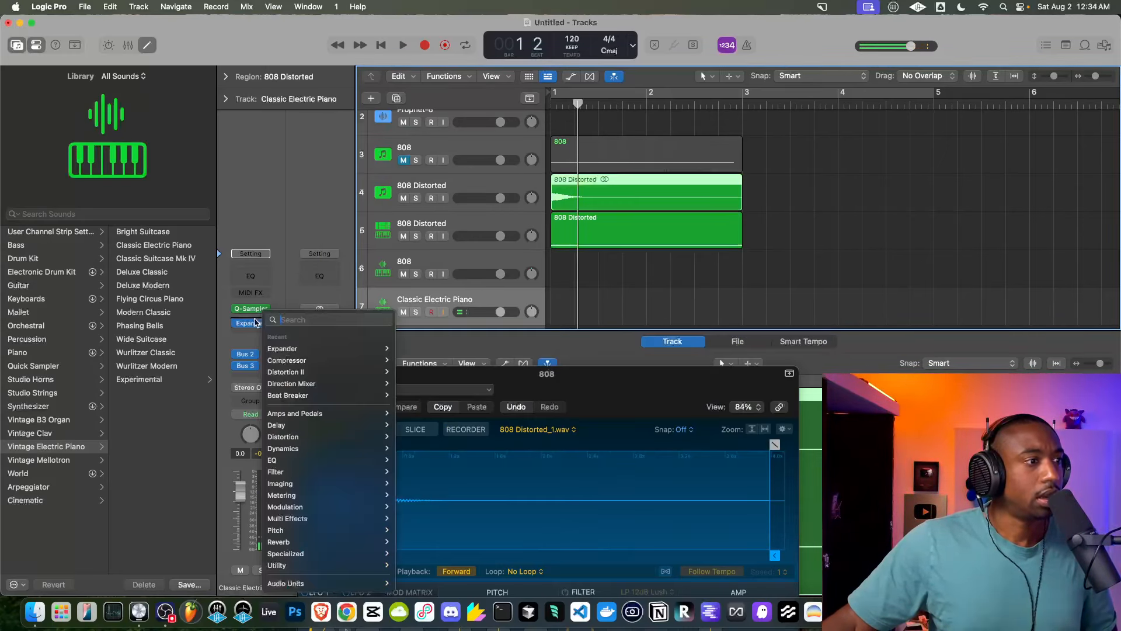
mouse_move(304, 366)
left_click(409, 360)
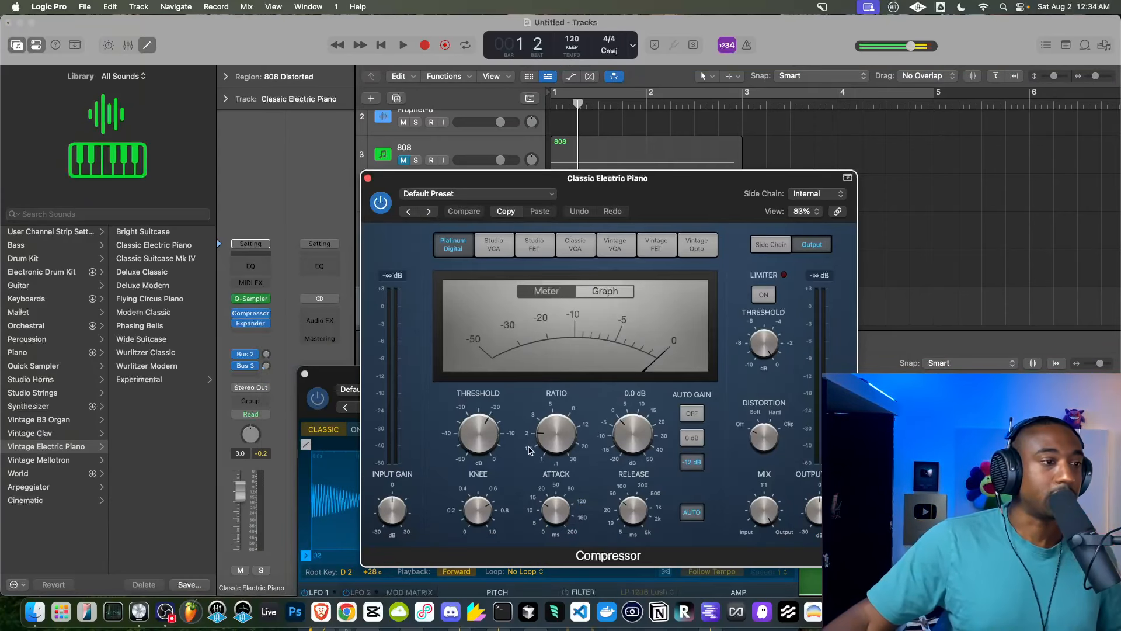
left_click(575, 244)
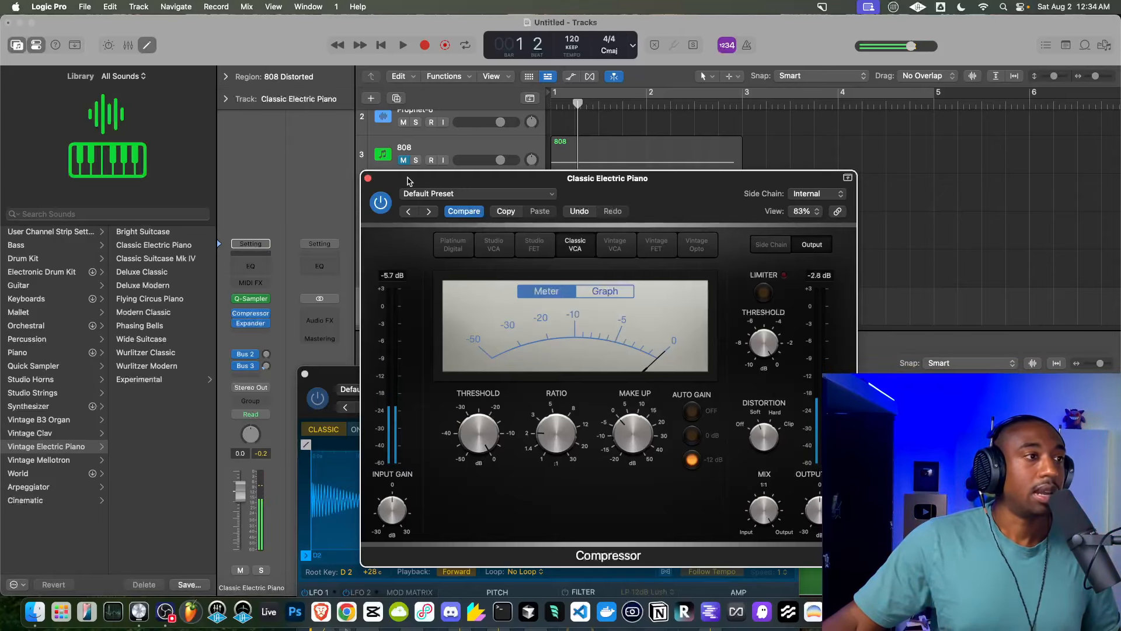
left_click(367, 178)
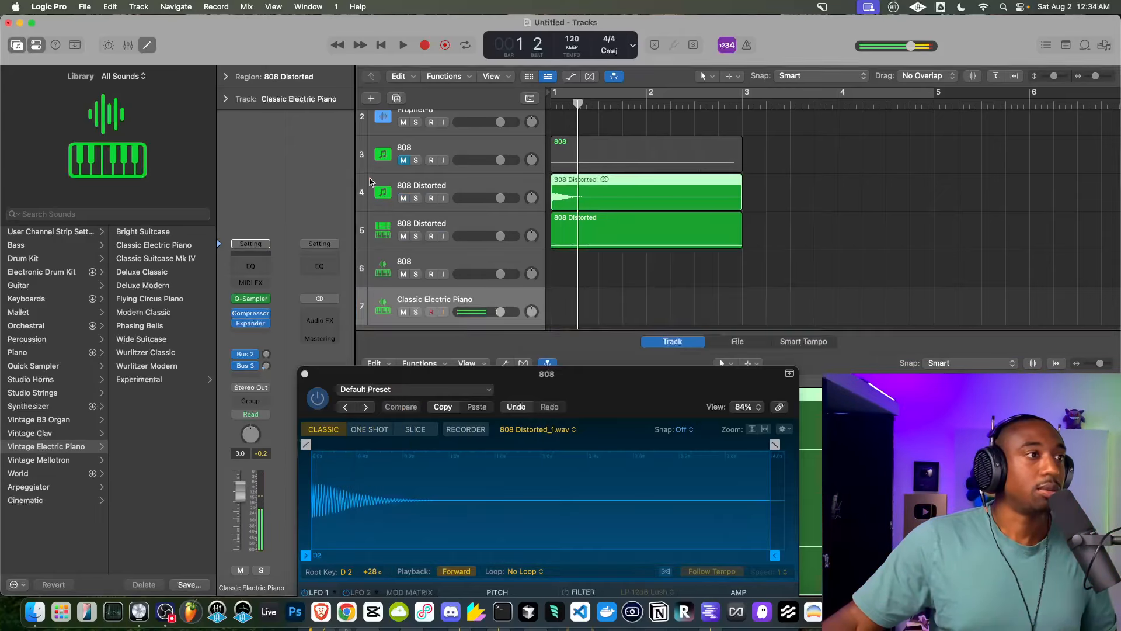
Insert StandardCLIP before the Compressor, set its mode to Soft Clip Pro, and raise the Soft-Clip Saturator slightly above minimum
left_click(260, 312)
type("stan")
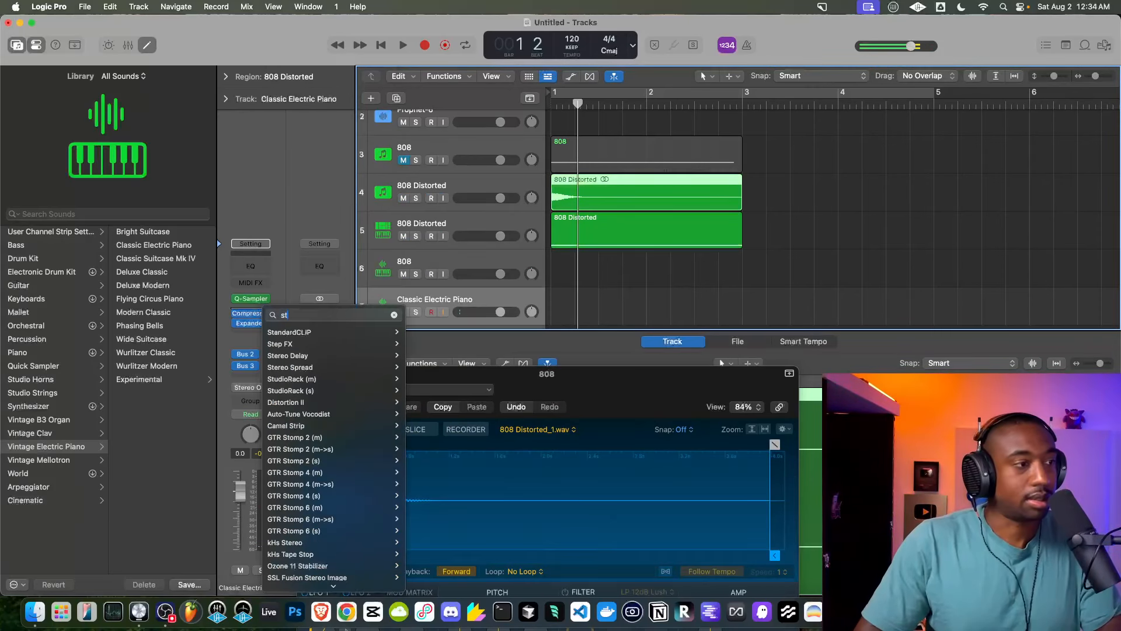
left_click(285, 332)
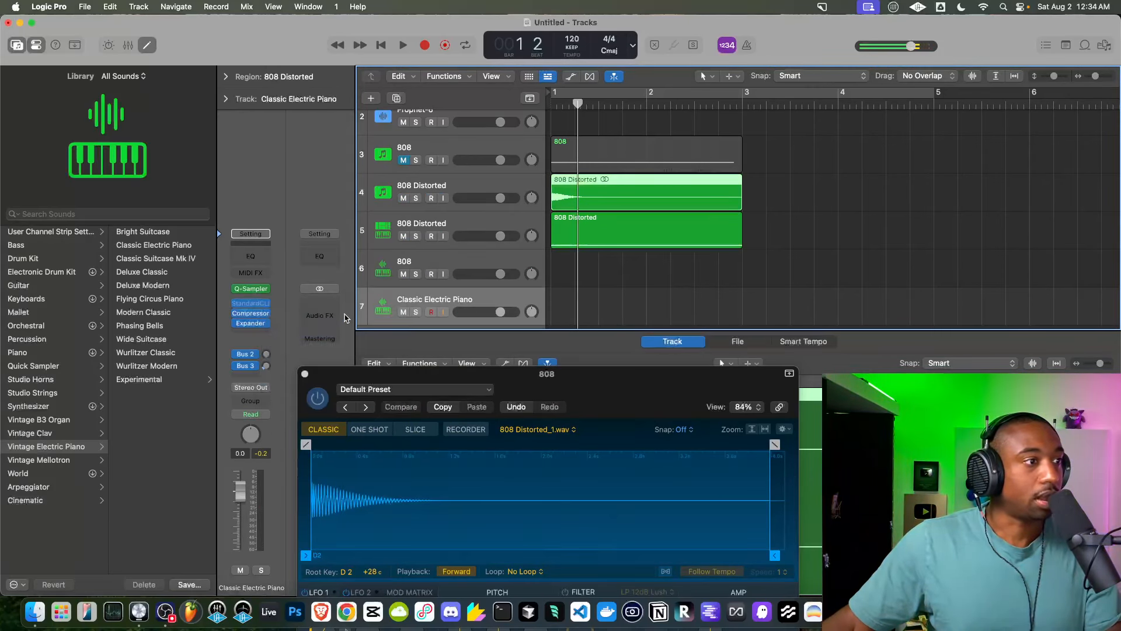
left_click(587, 368)
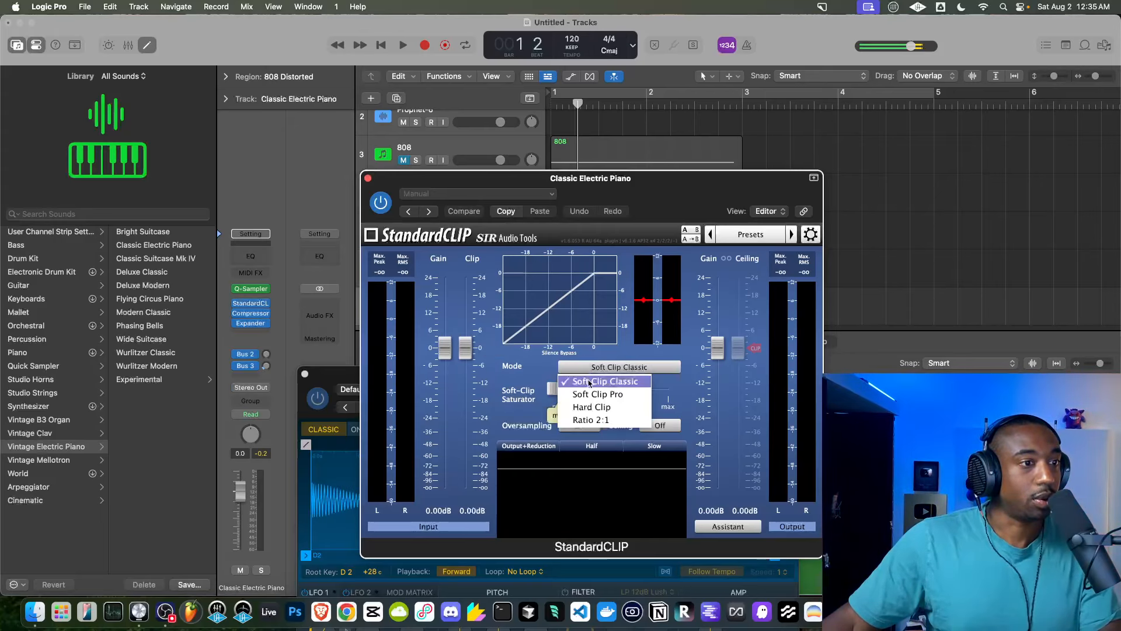
left_click(567, 392)
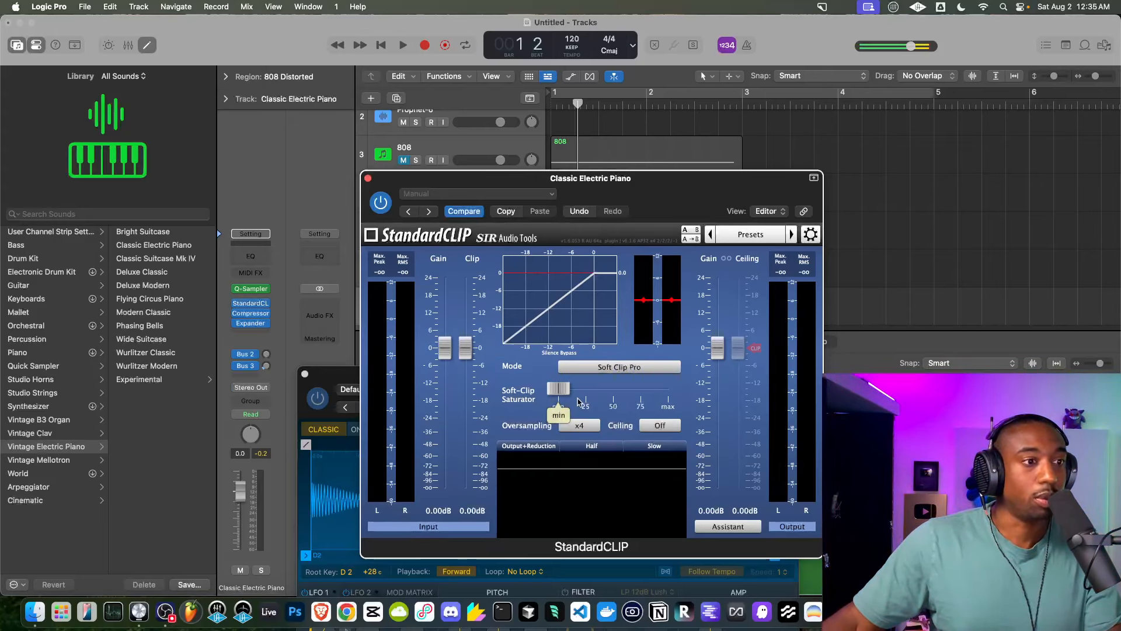
left_click_drag(559, 392, 542, 433)
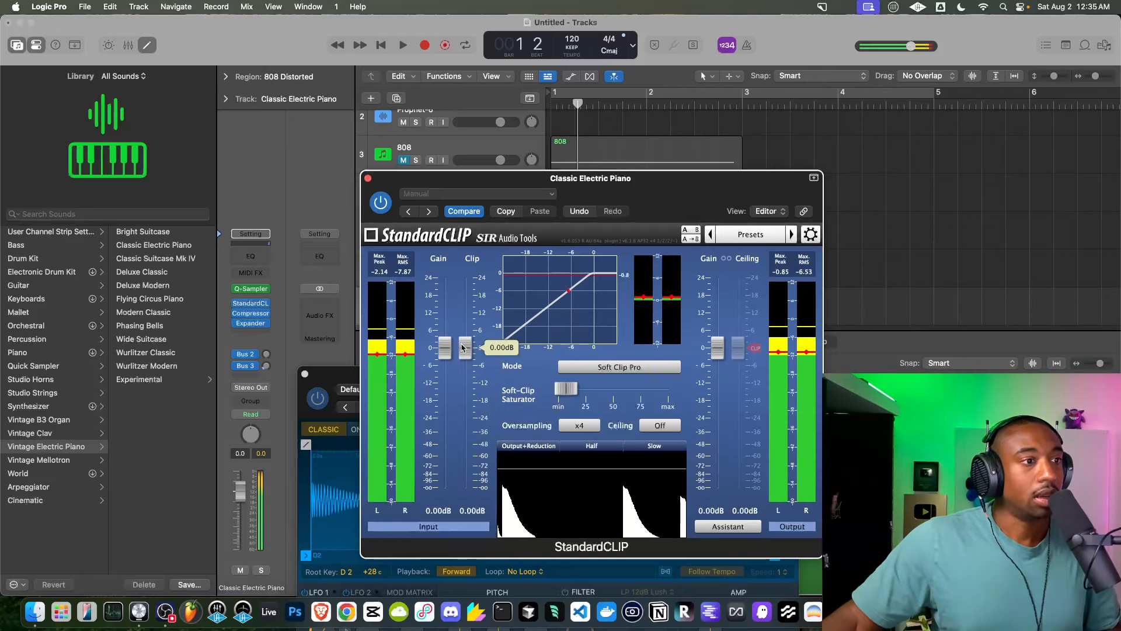
Compare the 808 with StandardCLIP on and off, leave the clipper bypassed, and close the open plug-in windows
mouse_move(465, 348)
left_mouse_down()
mouse_move(462, 364)
mouse_move(465, 351)
left_mouse_up()
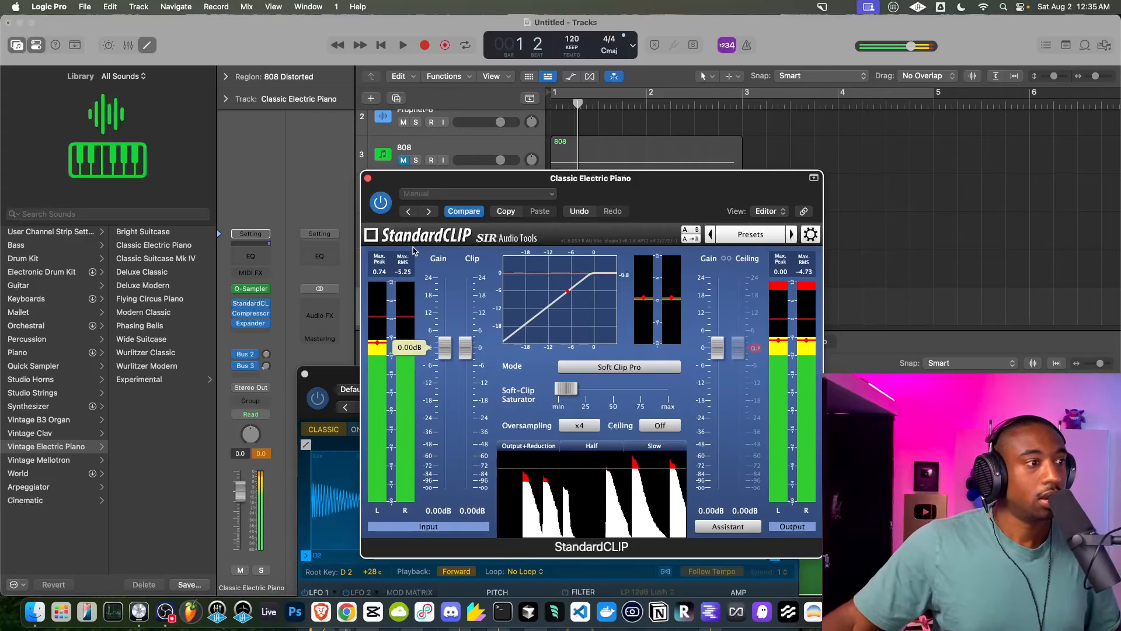
left_click(379, 202)
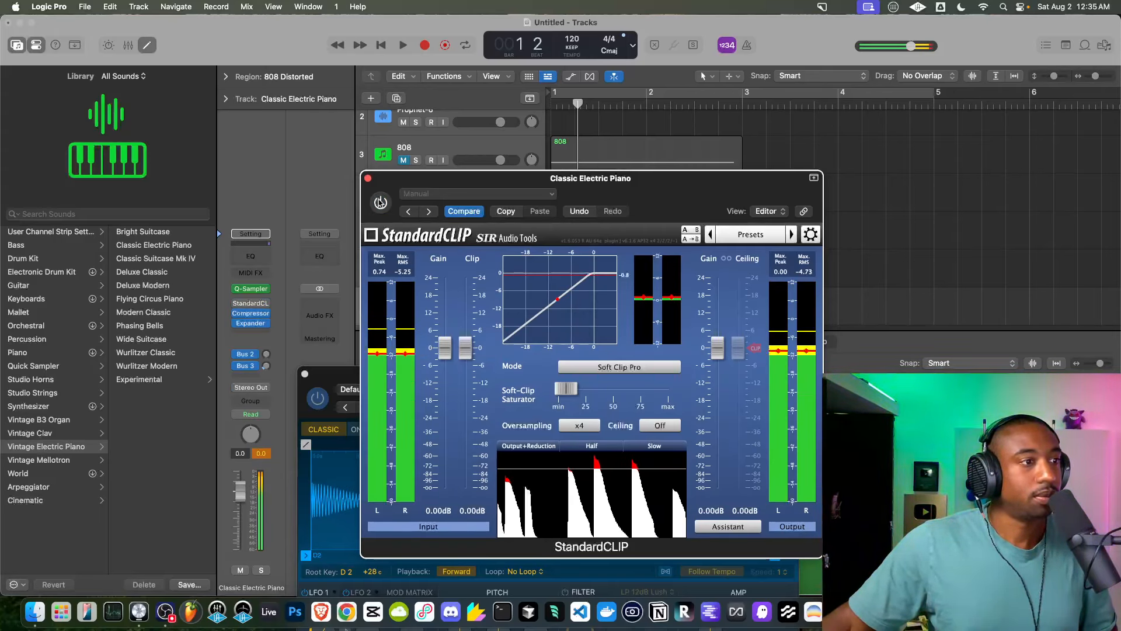
left_click(380, 202)
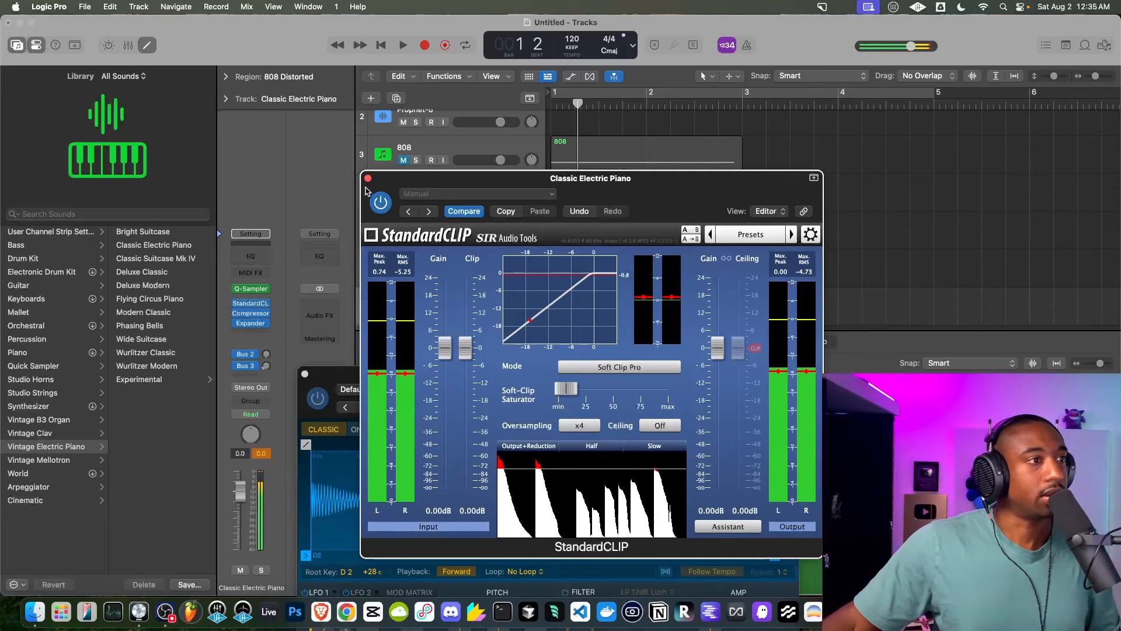
left_click(368, 179)
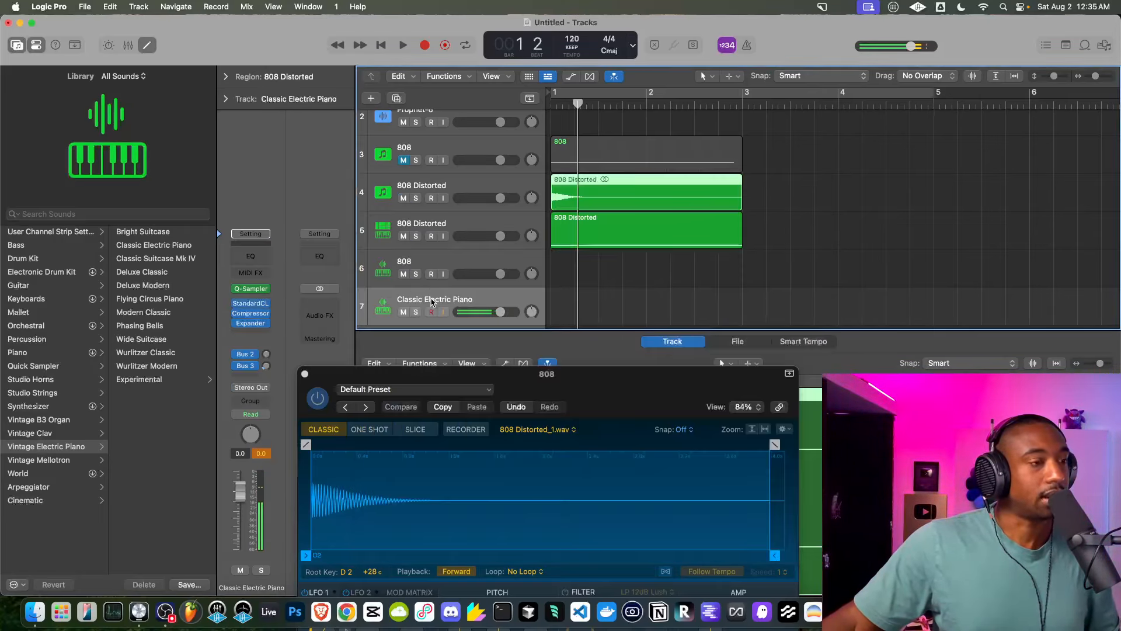
left_click(237, 304)
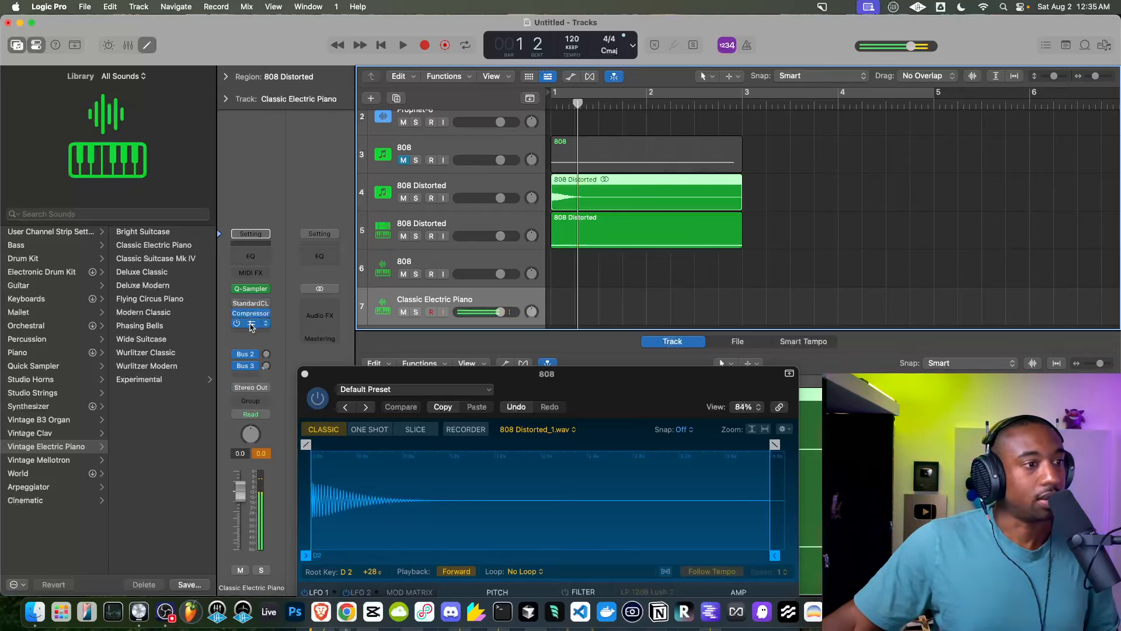
left_click(305, 374)
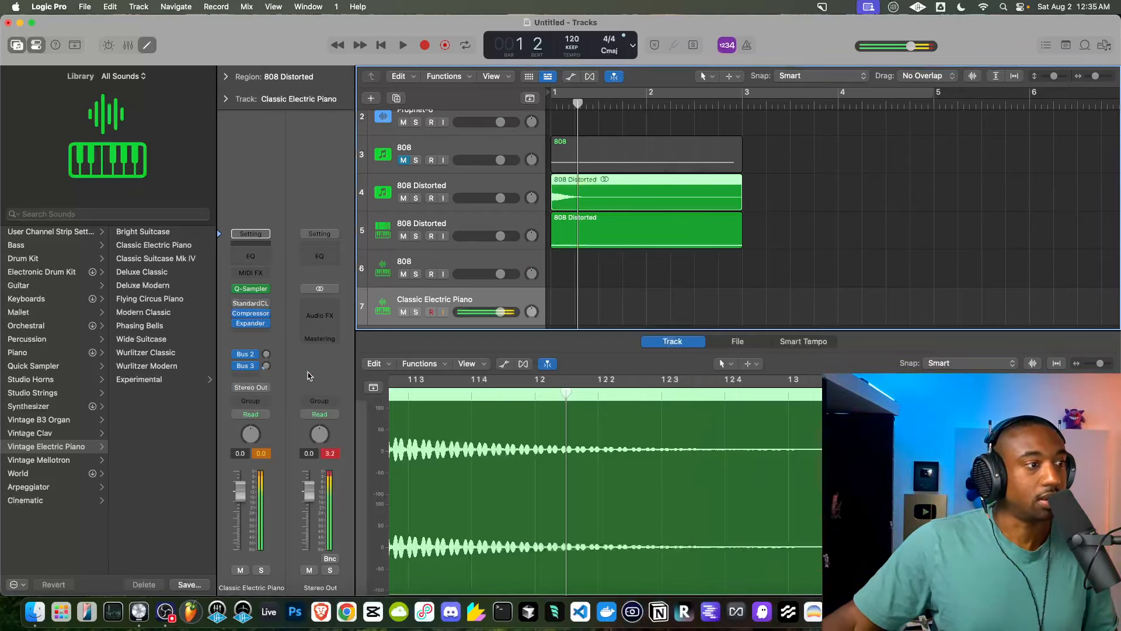
Clear the Stereo Out peak level, unmute the original Serum 2 808 track, and raise that track's volume to +6.0 dB
left_click(328, 455)
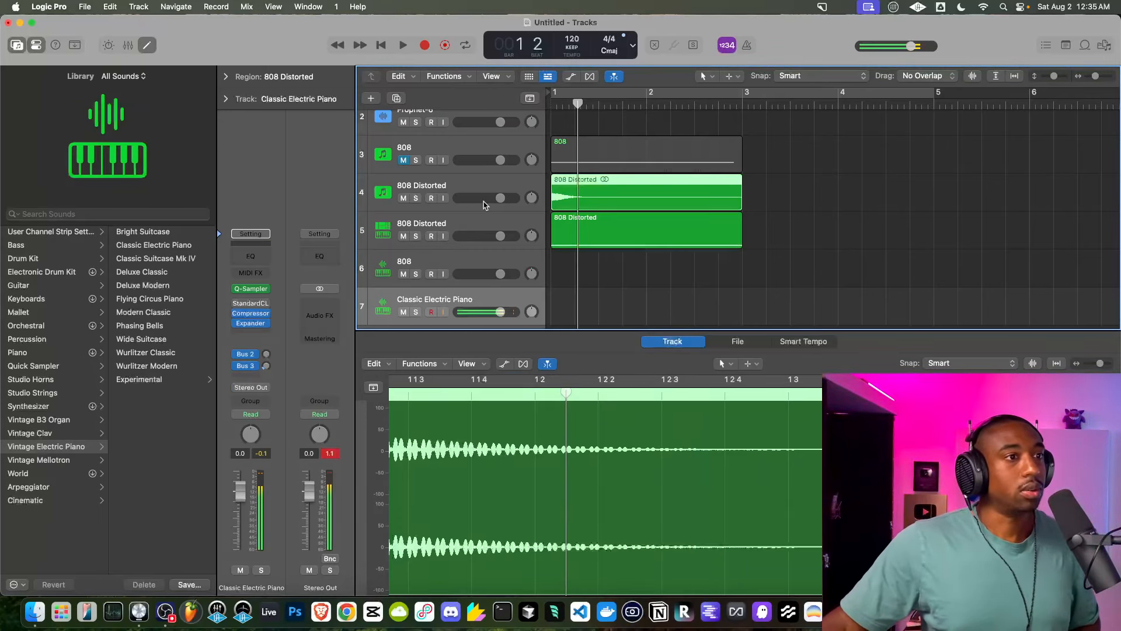
left_click(403, 160)
left_click(422, 152)
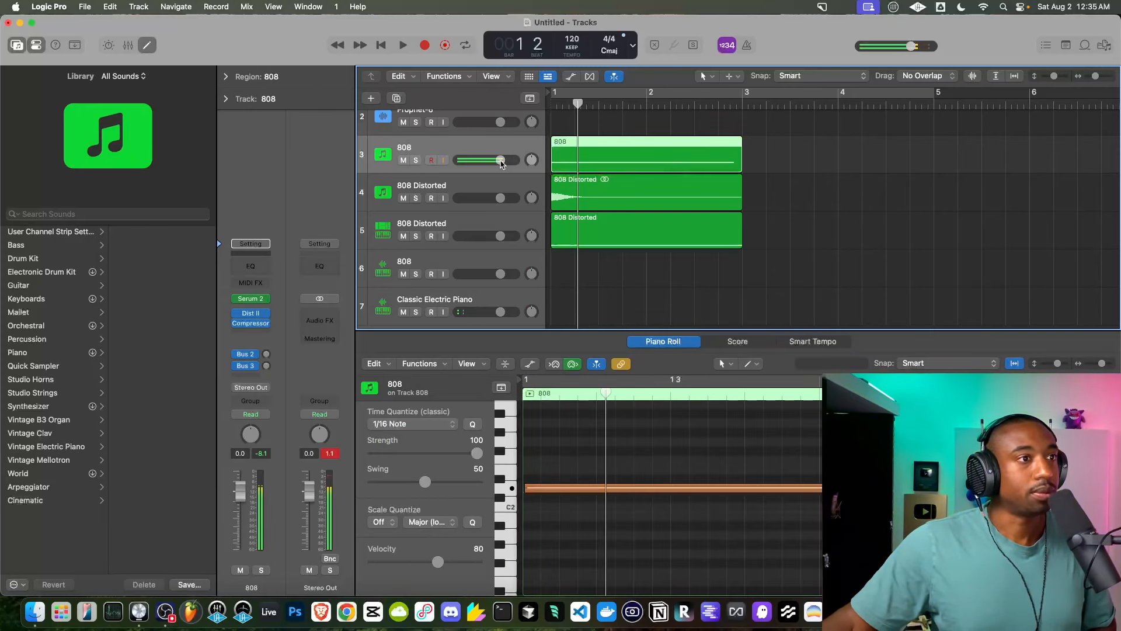
left_click_drag(500, 161, 515, 160)
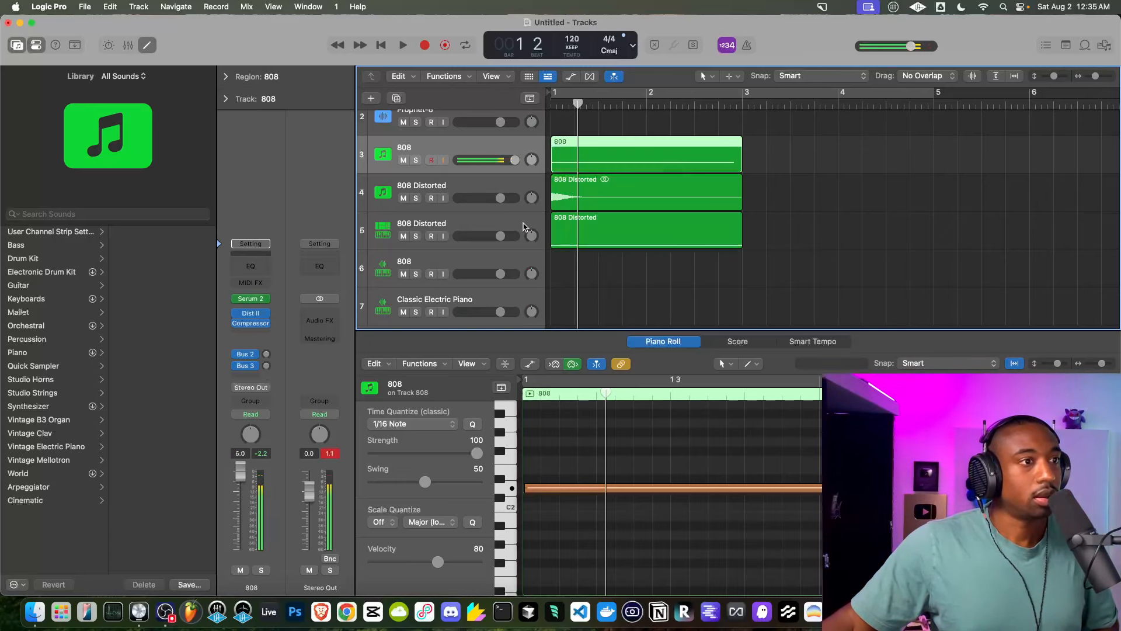
Select the Classic Electric Piano track and lower its volume to -2.4 dB
left_click(509, 224)
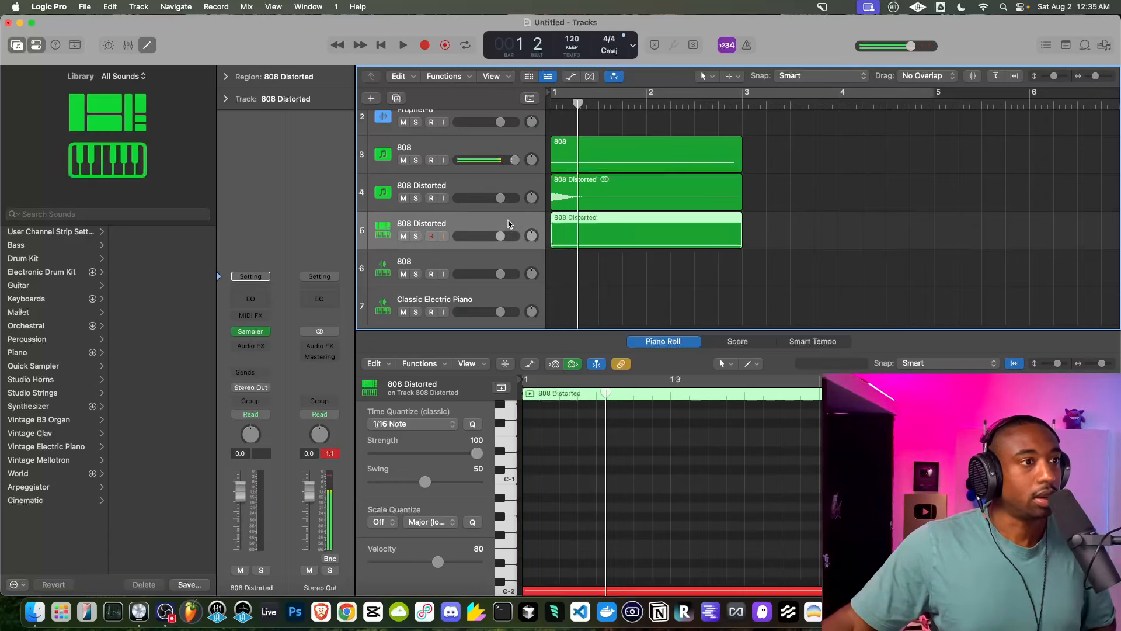
left_click(510, 263)
left_click(507, 304)
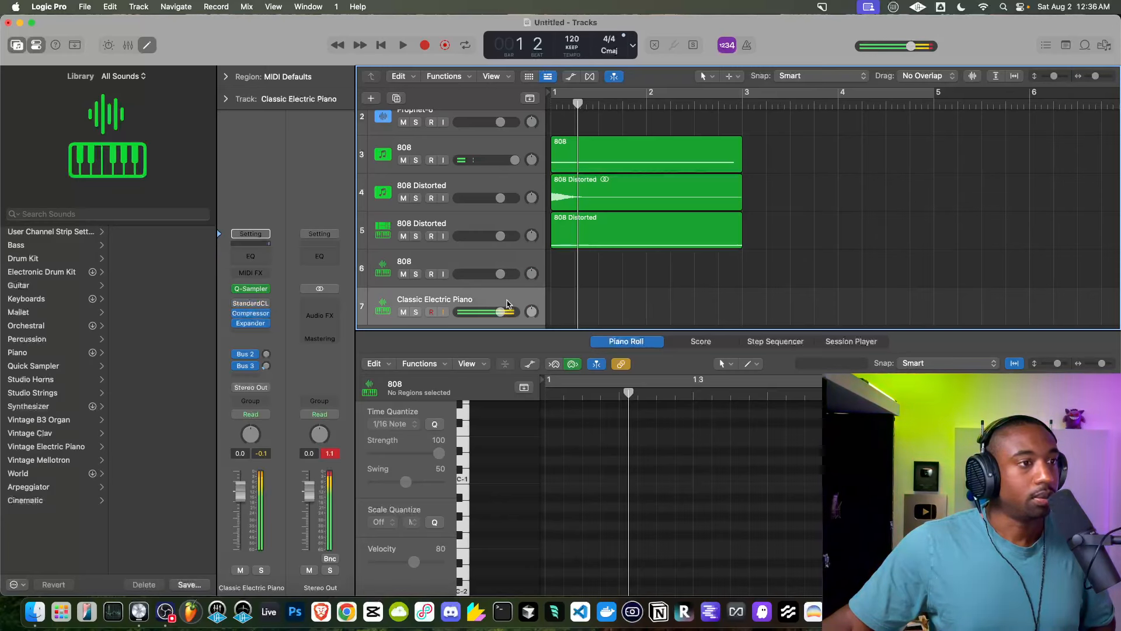
left_click_drag(501, 313, 485, 313)
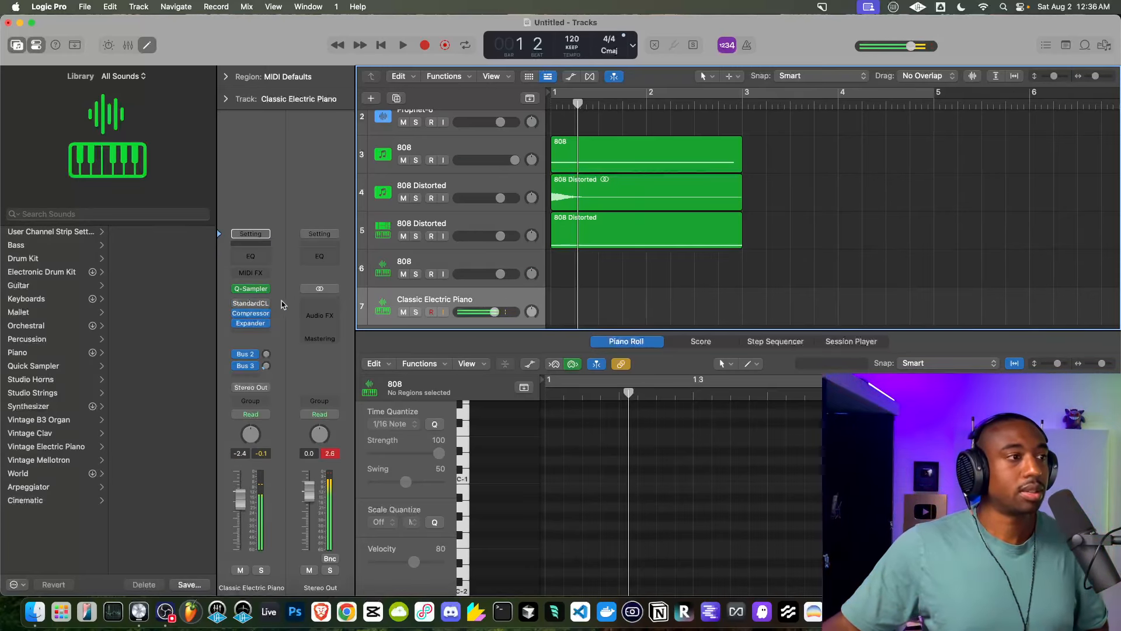
Review the Compressor settings on the Classic Electric Piano track and close the plug-in window
left_click(255, 314)
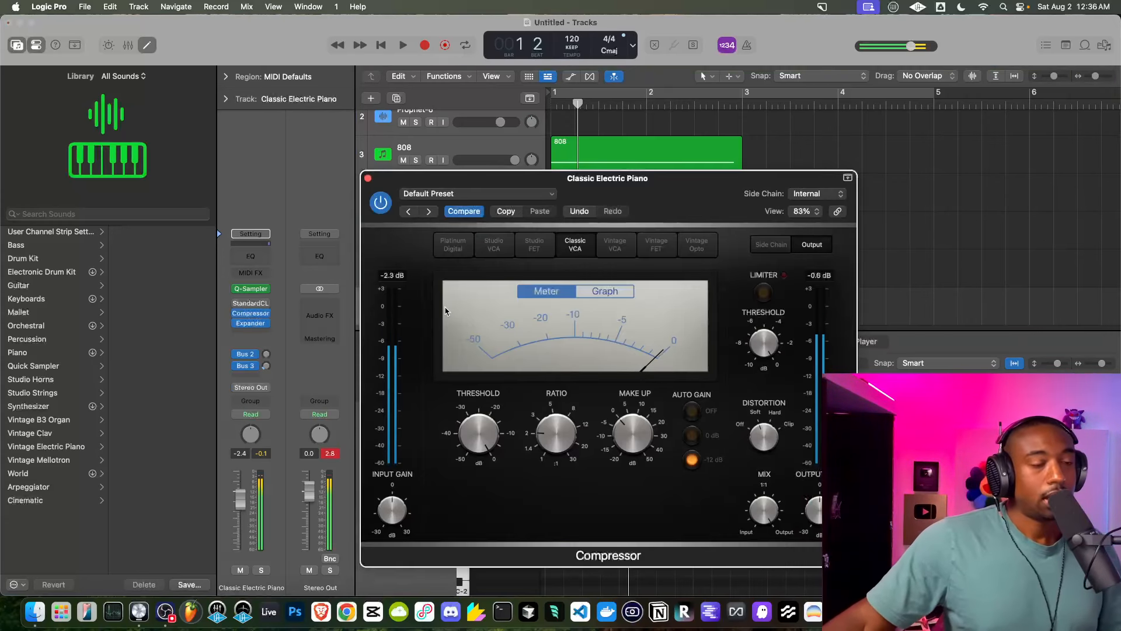
mouse_move(560, 434)
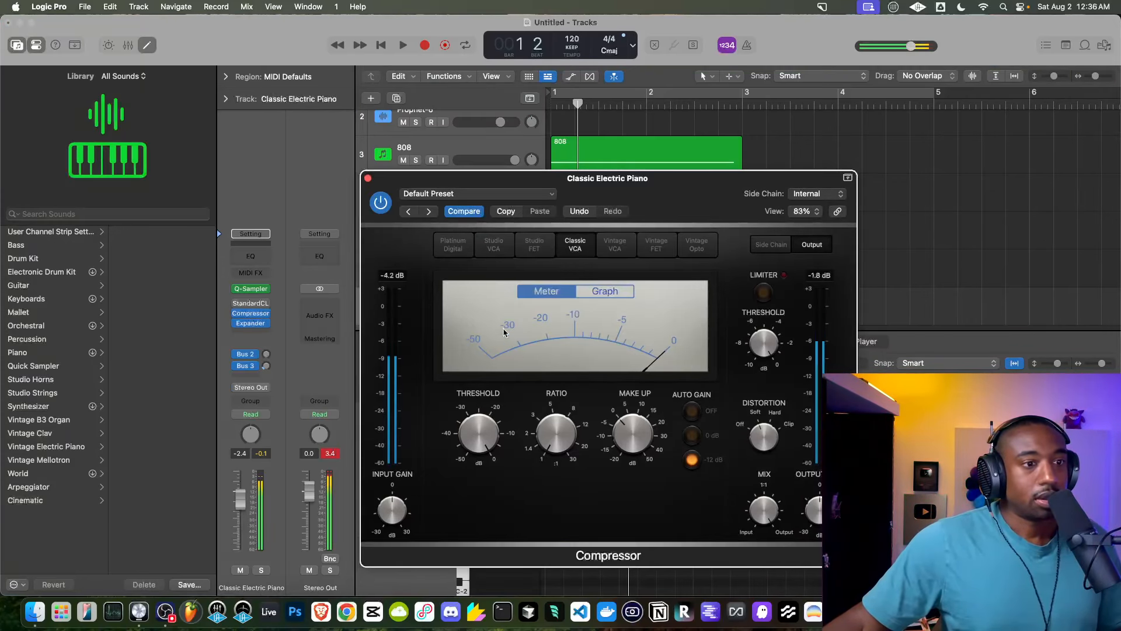
left_click(368, 178)
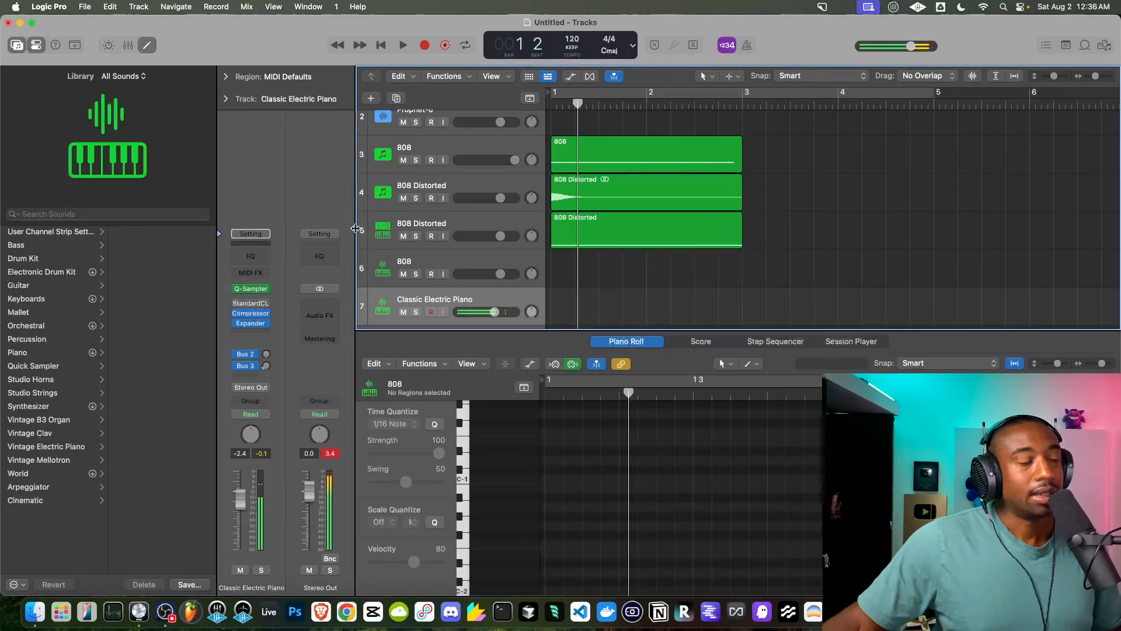
mouse_move(255, 328)
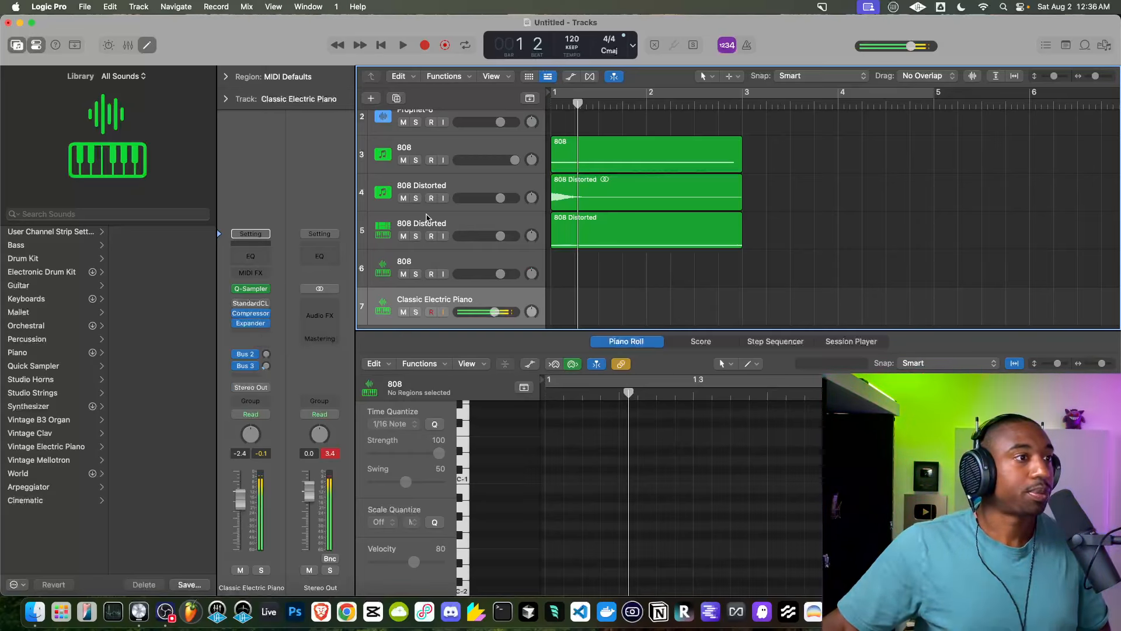
Set the Env 1 hold to 42 ms in the original 808 track's Serum 2, and reselect the Classic Electric Piano track
scroll(461, 190, "up", 2)
left_click(462, 190)
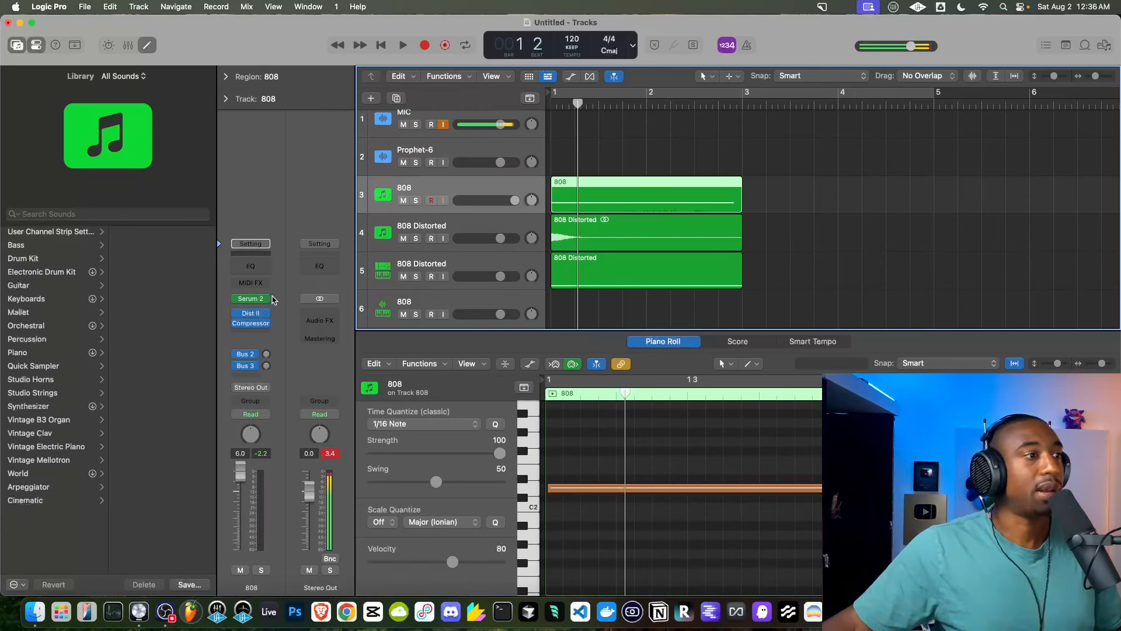
left_click(257, 301)
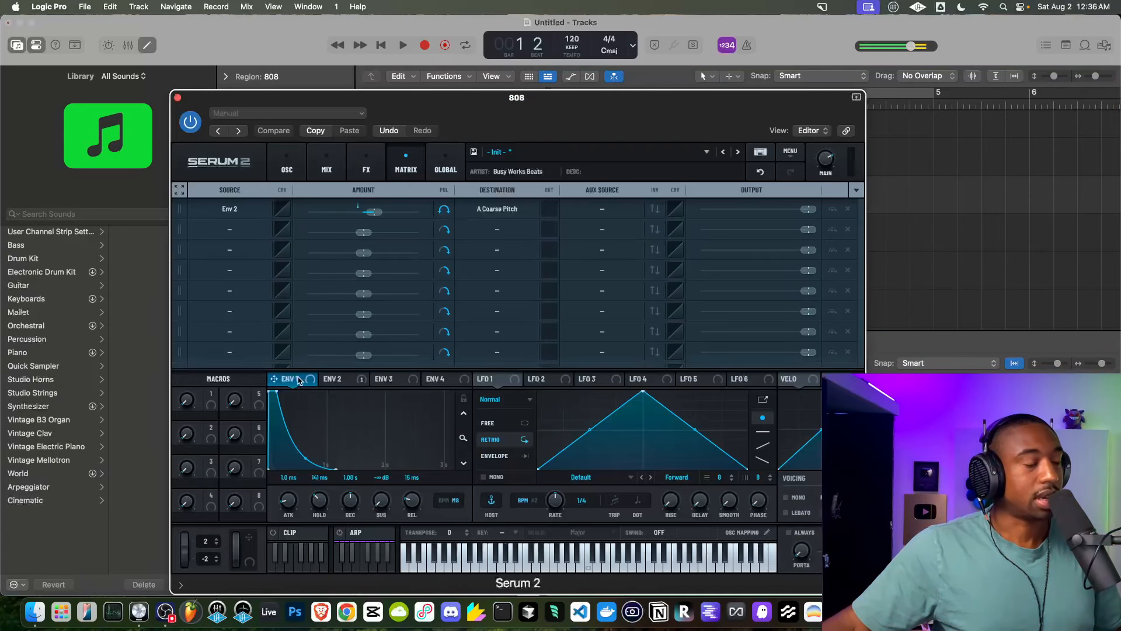
left_click_drag(319, 501, 309, 513)
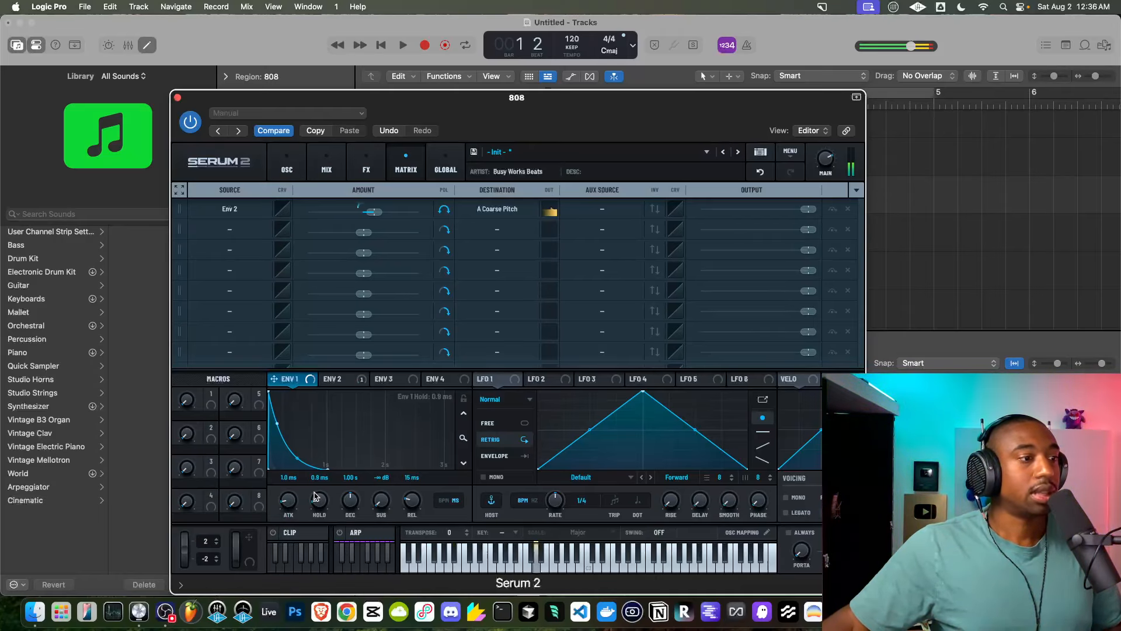
left_click_drag(320, 485, 320, 516)
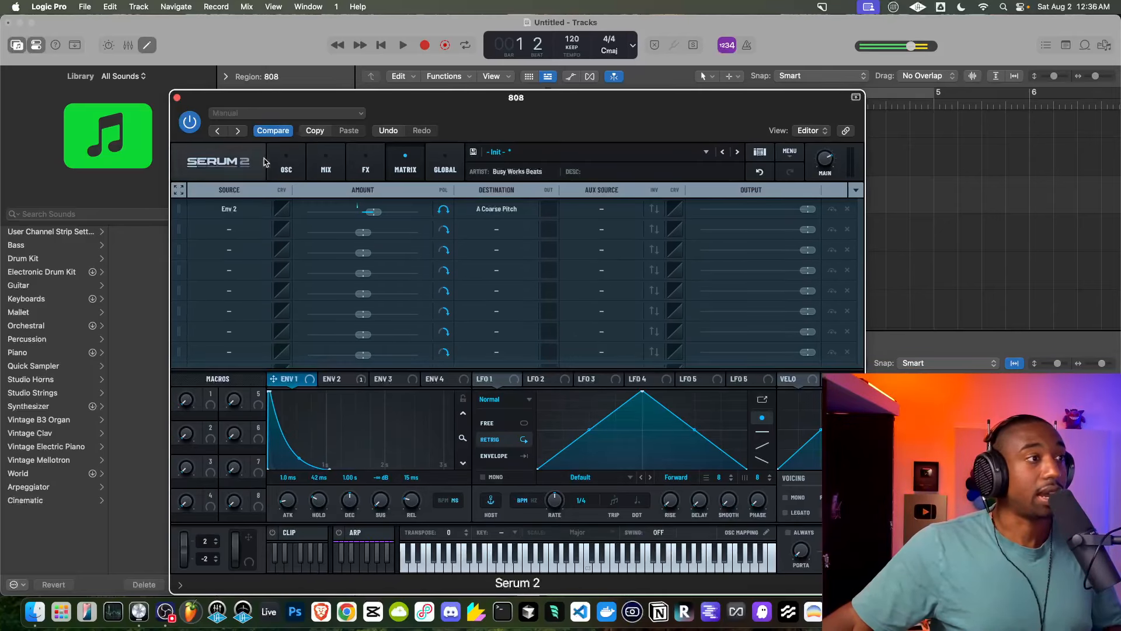
left_click(178, 98)
scroll(488, 288, "down", 5)
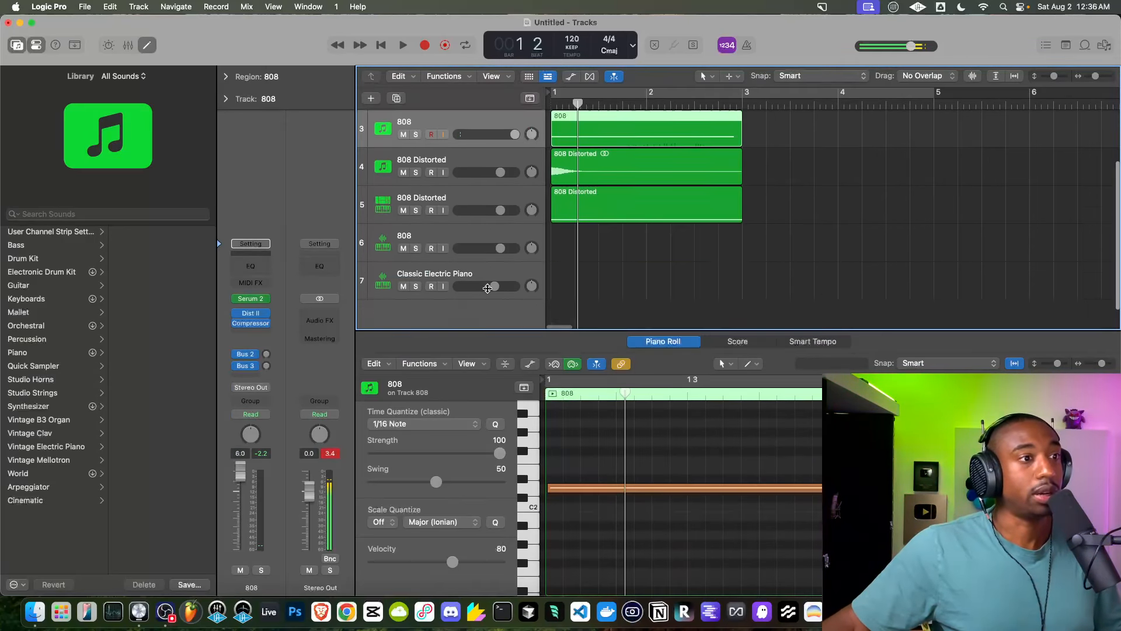
left_click(459, 246)
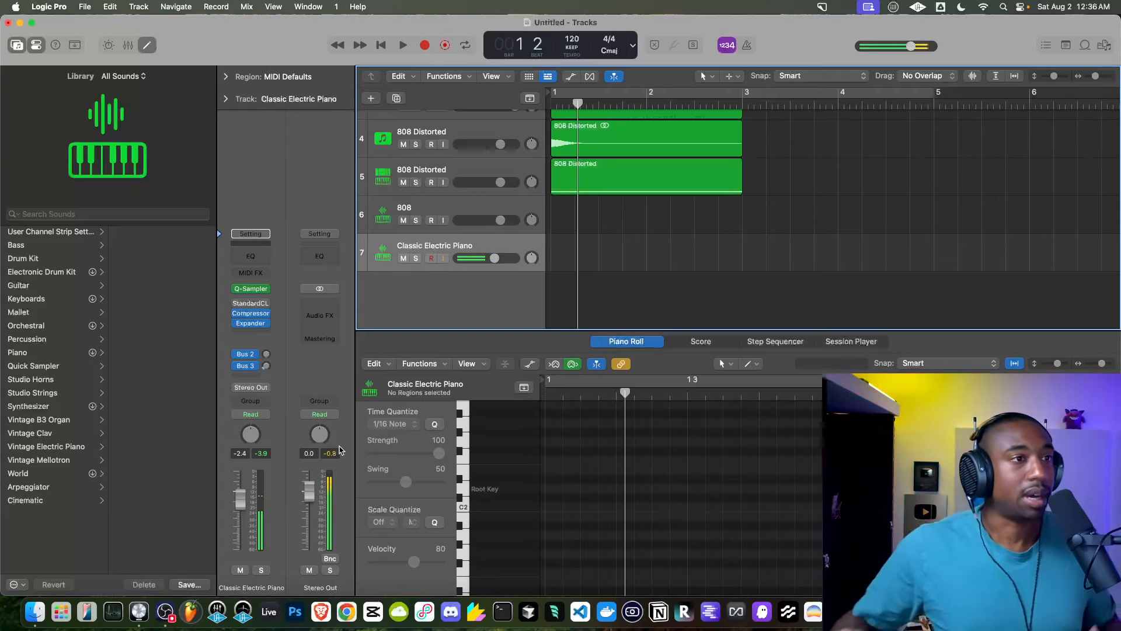
Browse the Blueprint (ALL SOUNDS) folder in Busy Works Beats, looking through its Drum Kits, Multitracks and Presets subfolders
left_click(1103, 43)
left_click(1019, 78)
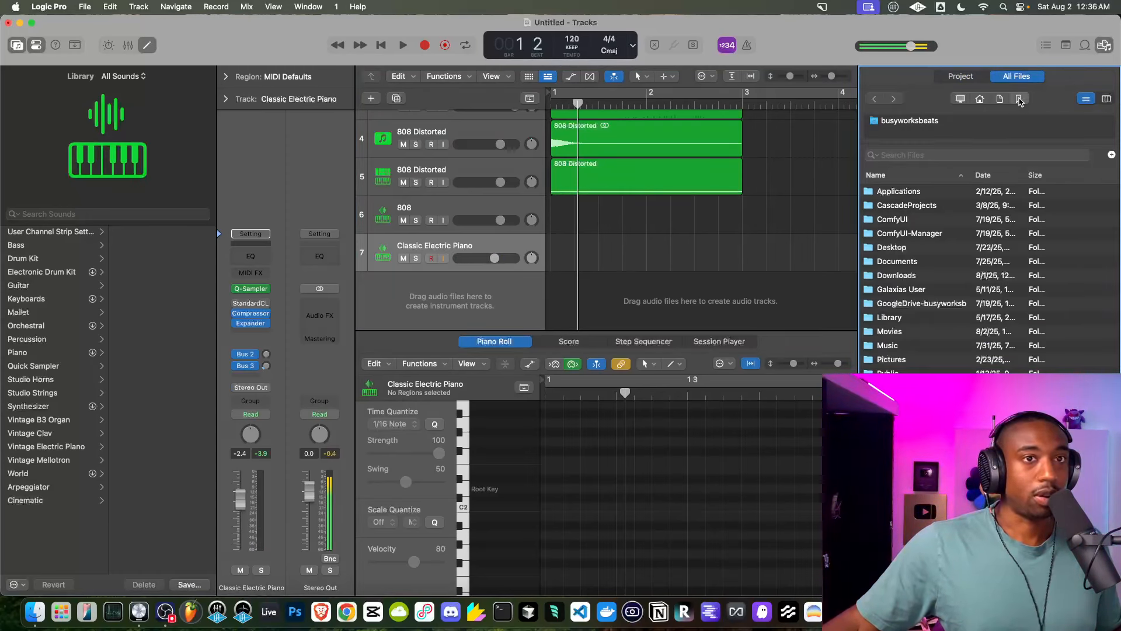
left_click(1019, 99)
double_click(921, 233)
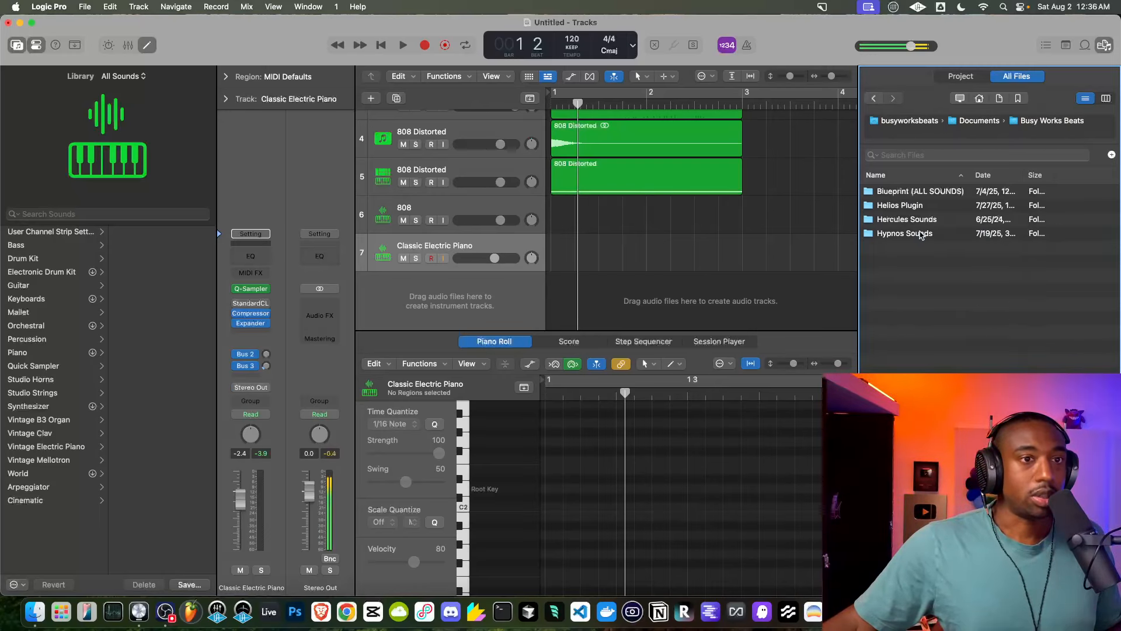
double_click(912, 193)
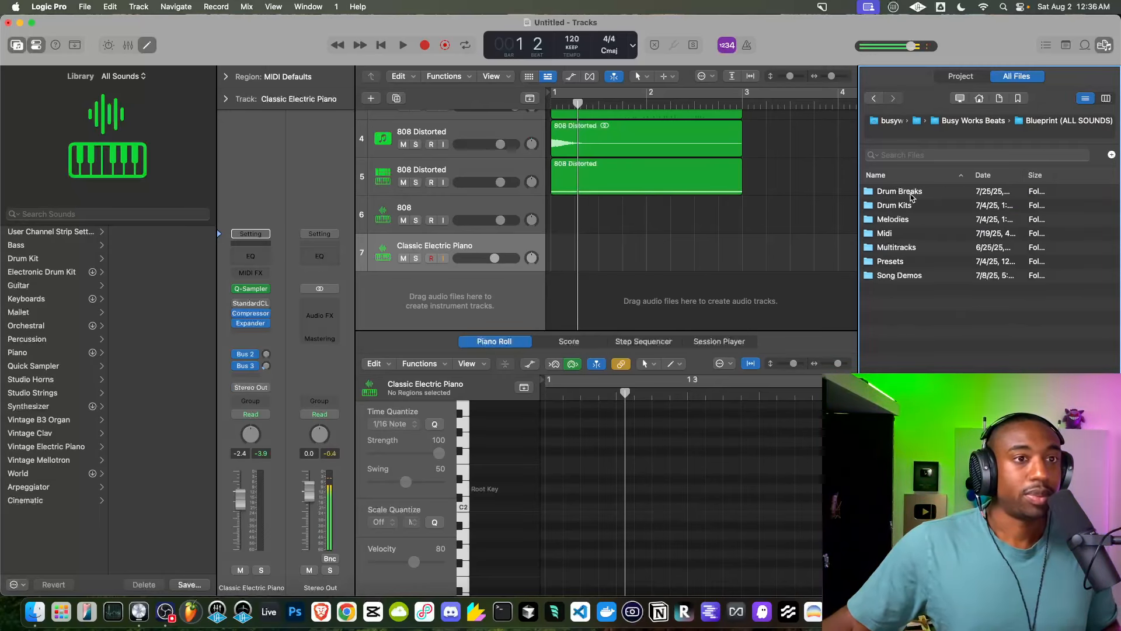
double_click(898, 207)
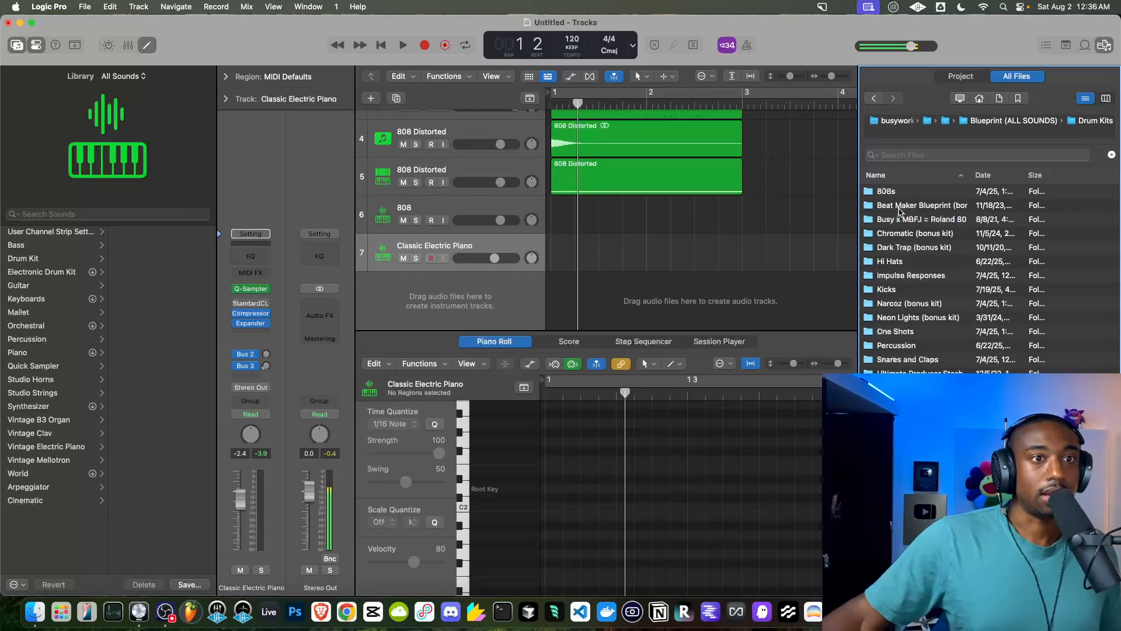
left_click(874, 99)
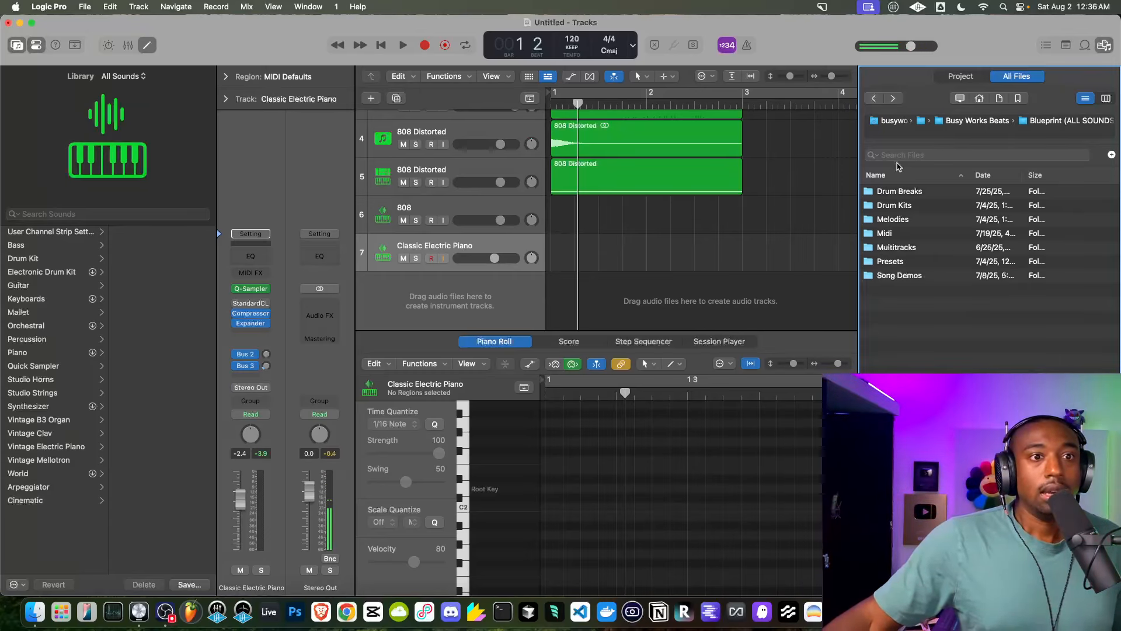
double_click(905, 249)
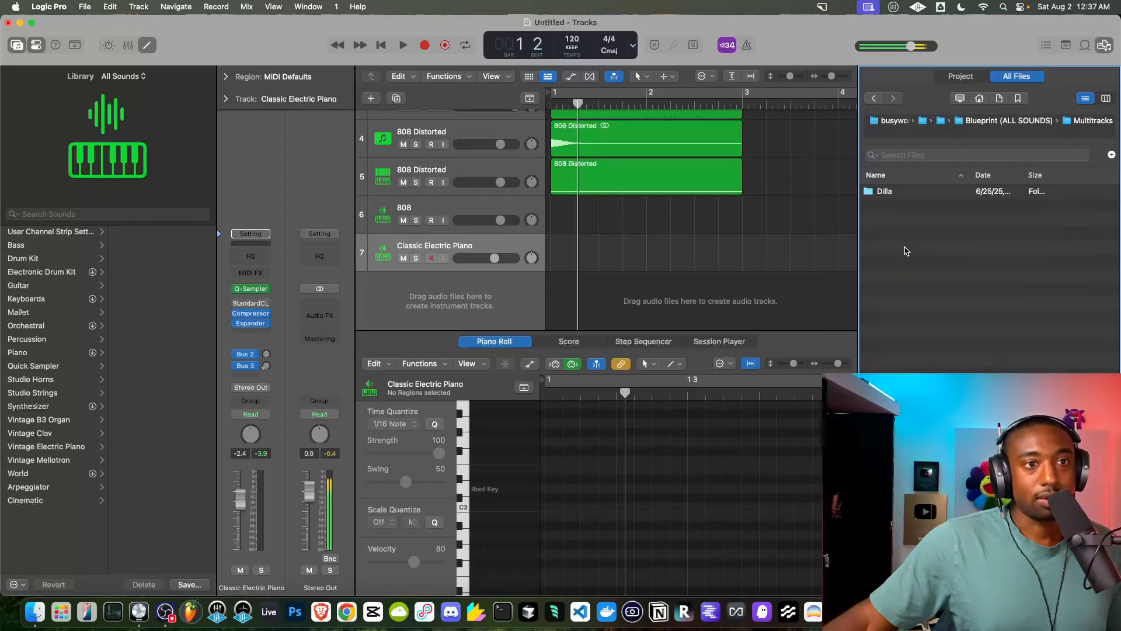
left_click(873, 98)
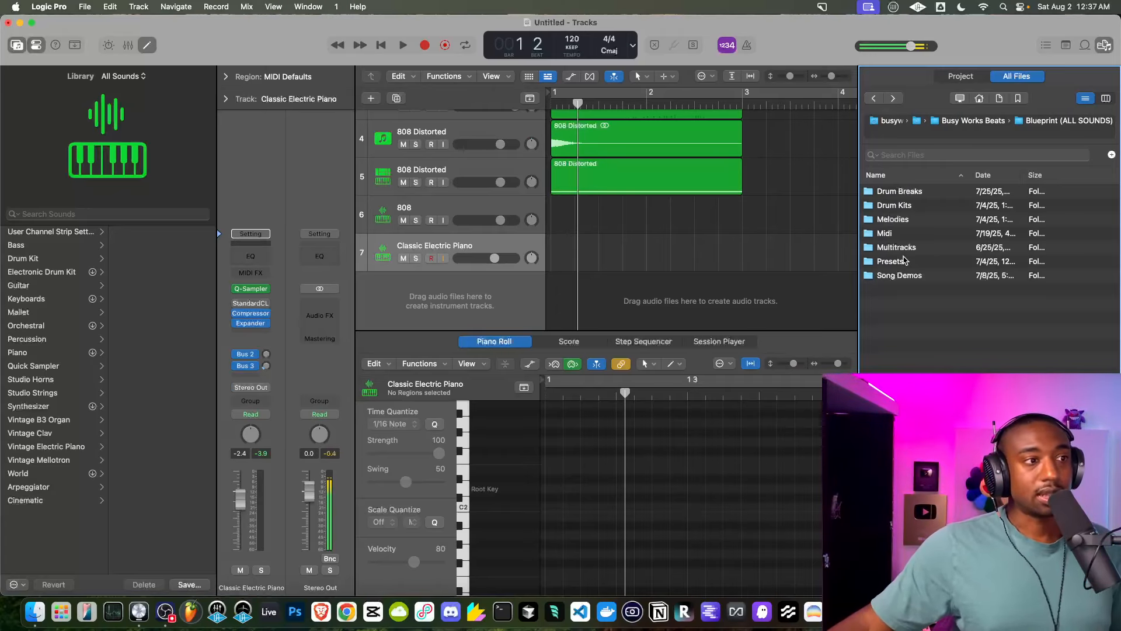
double_click(904, 261)
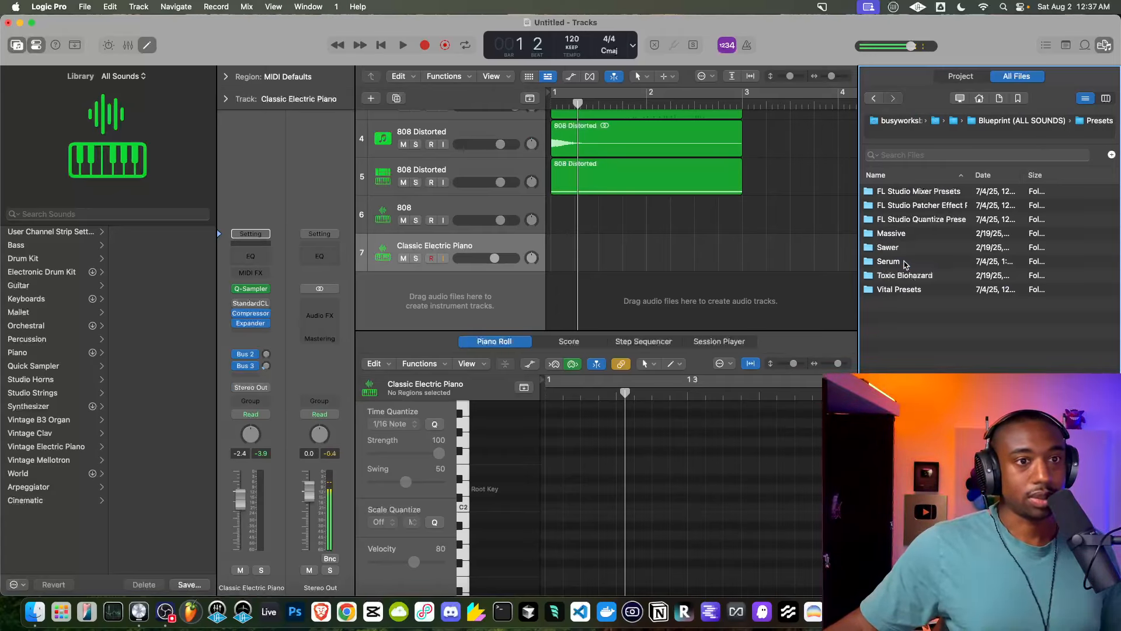
left_click(873, 99)
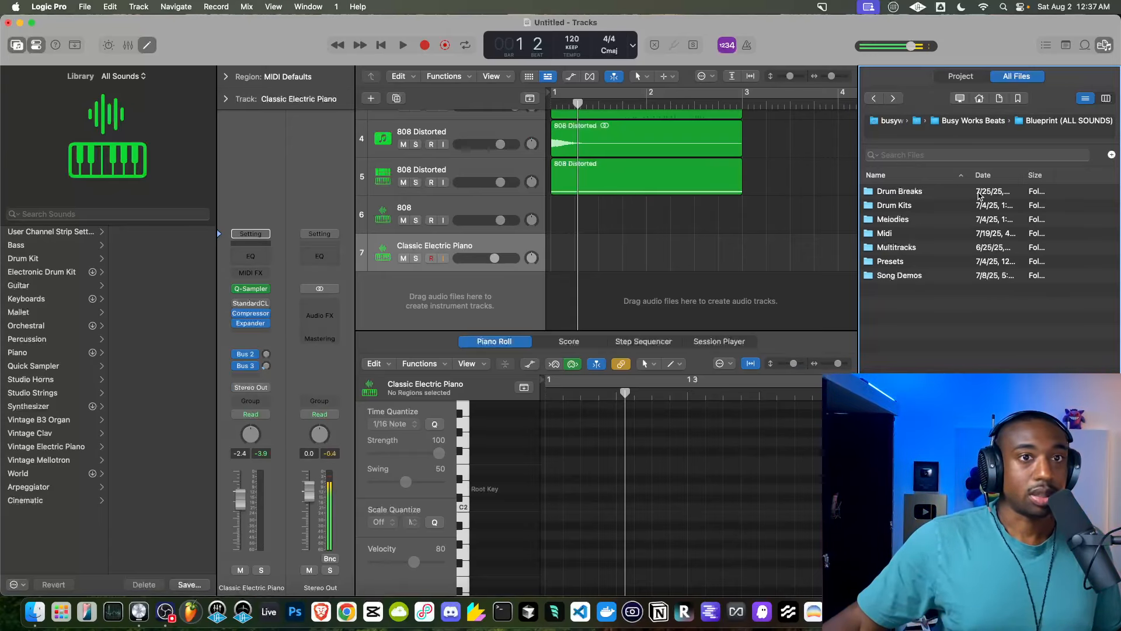
Rename the Classic Electric Piano track as 808 and hide the file browser
left_click(437, 250)
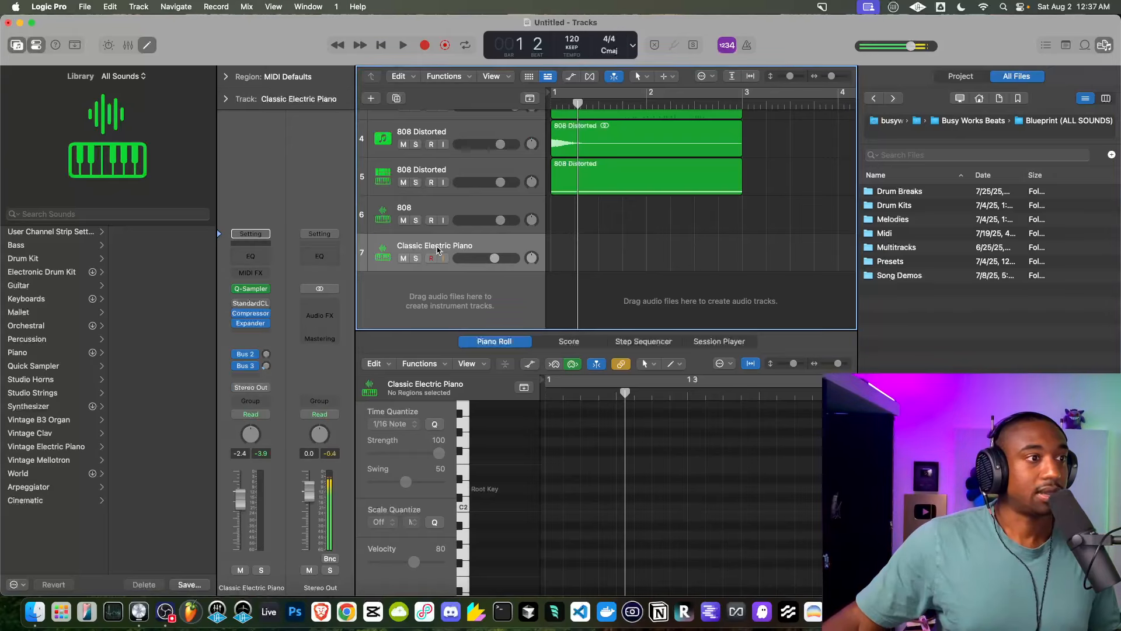
double_click(438, 250)
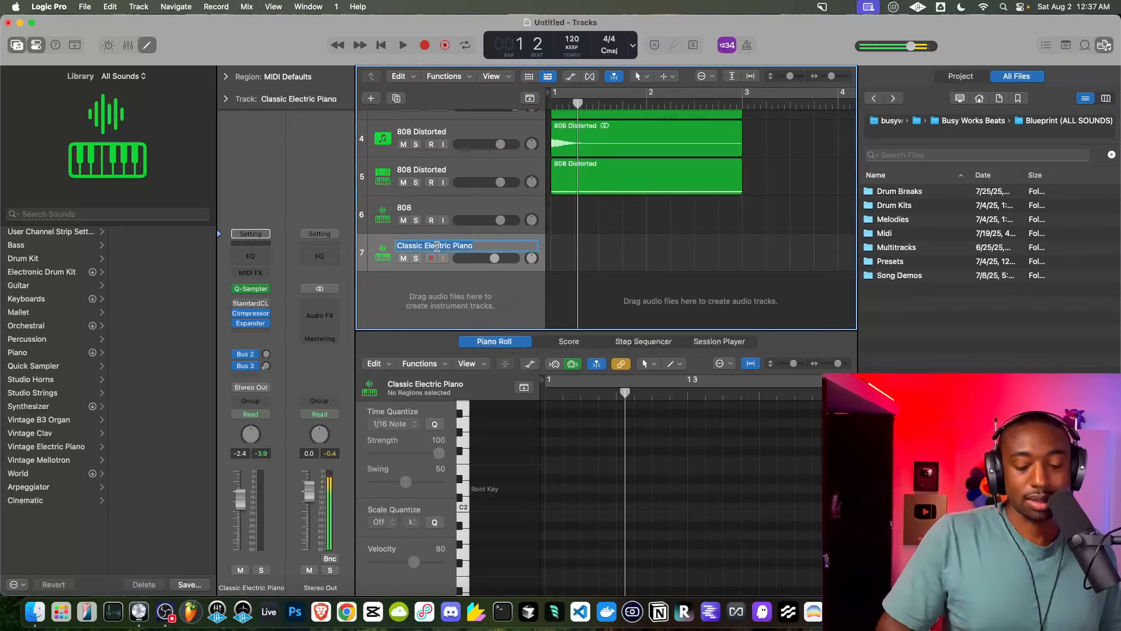
type("808")
key("Return")
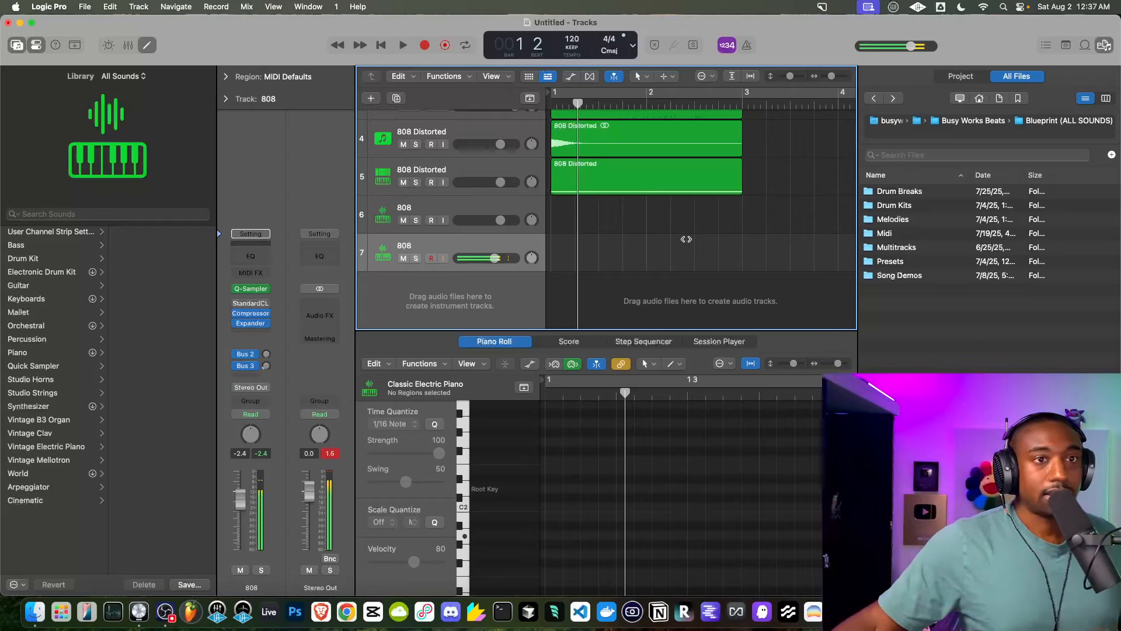
left_click(1104, 47)
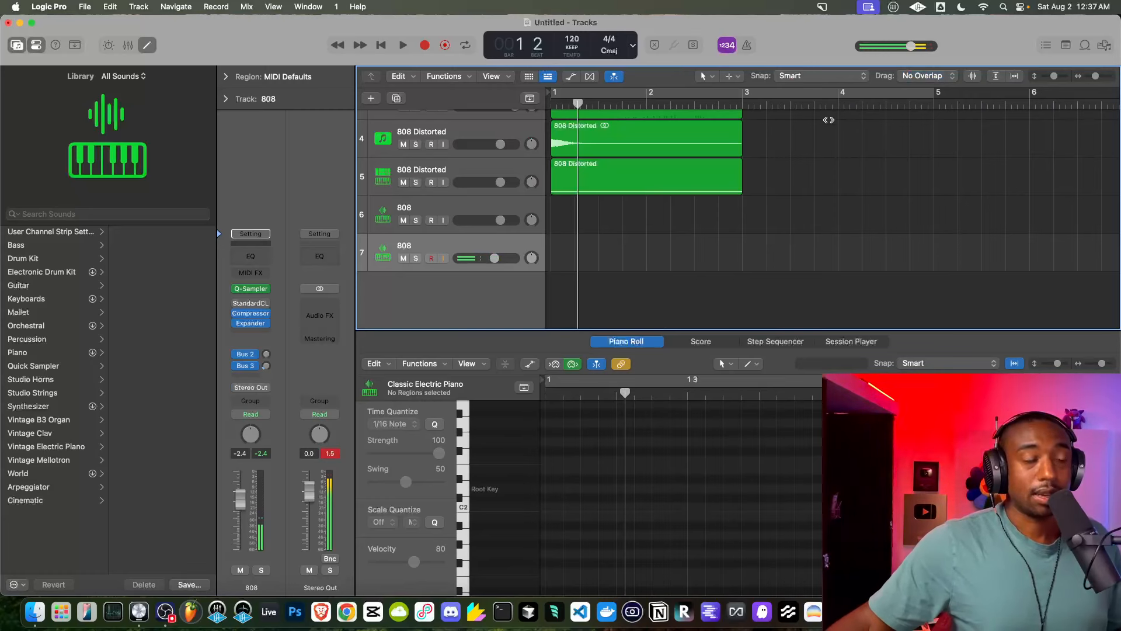